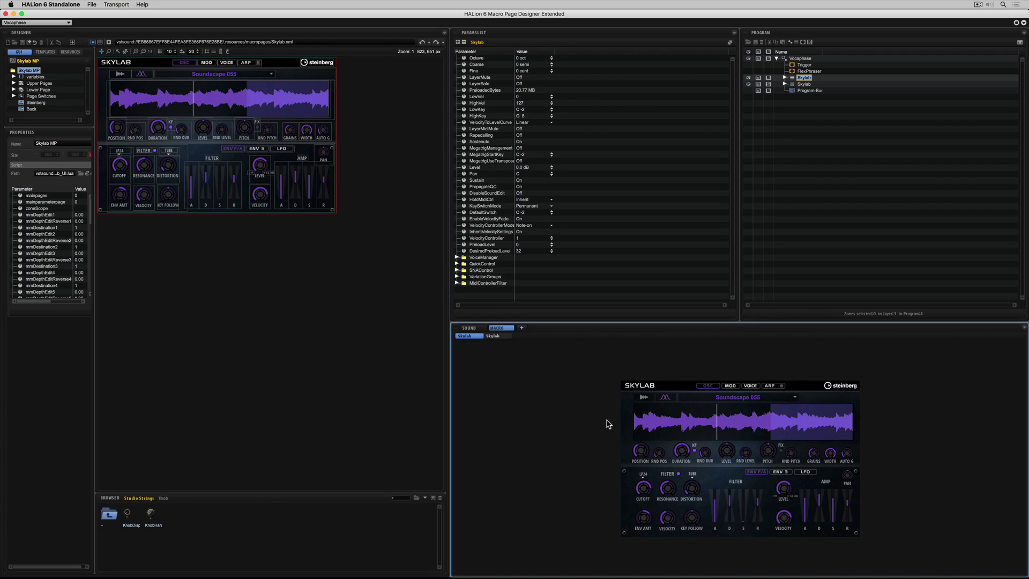
- Look through the ENV 3, LFO and ENV F/A pages in the lower part of the Skylab macro page
mouse_move(782, 497)
left_click(780, 471)
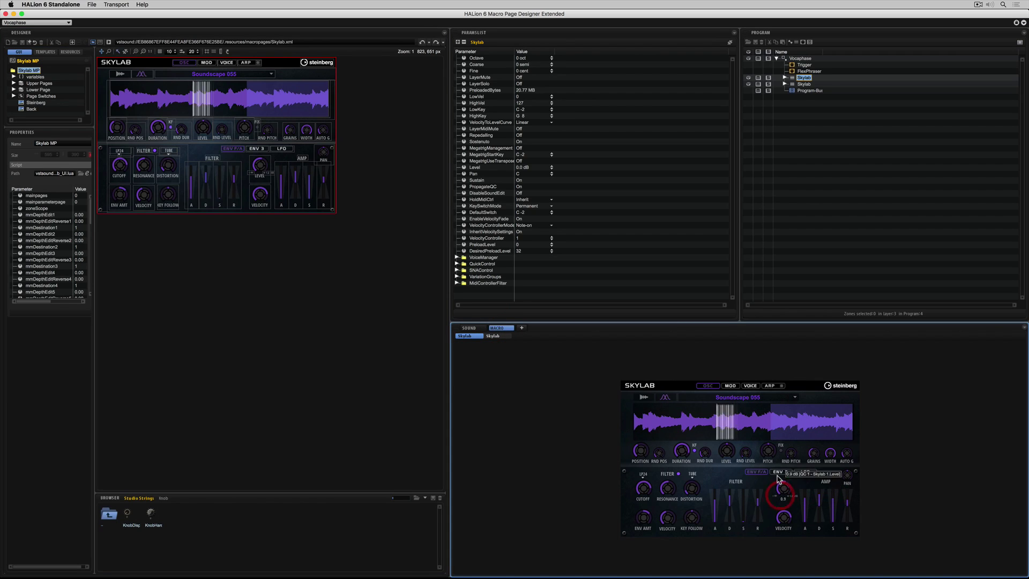
left_click(806, 472)
left_click(783, 473)
left_click(756, 472)
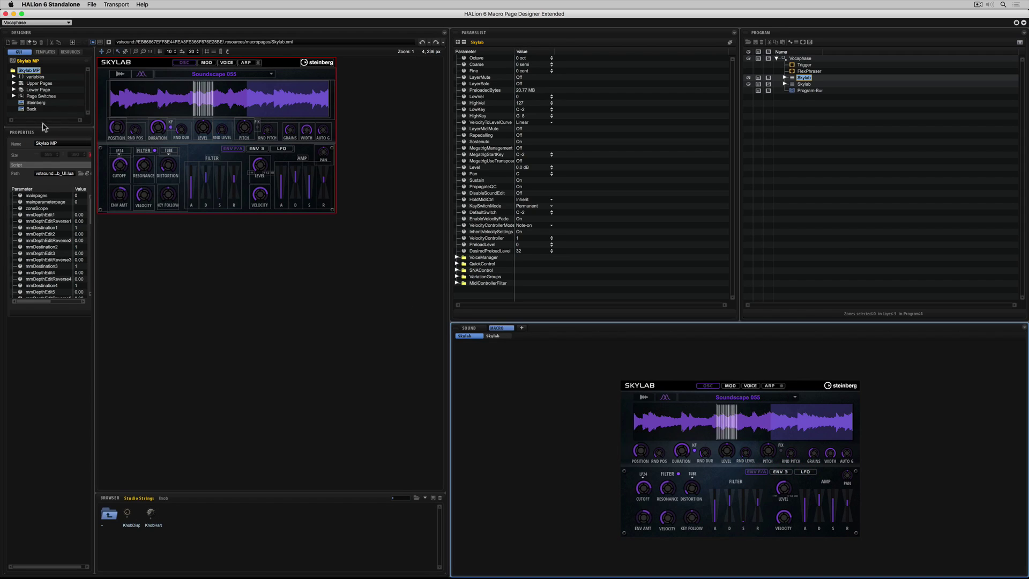
- Examine the Skylab element tree, including Upper Pages, Osc, Lower Page and the filter knobs such as Resonance
left_click_drag(45, 129, 39, 209)
left_click(14, 83)
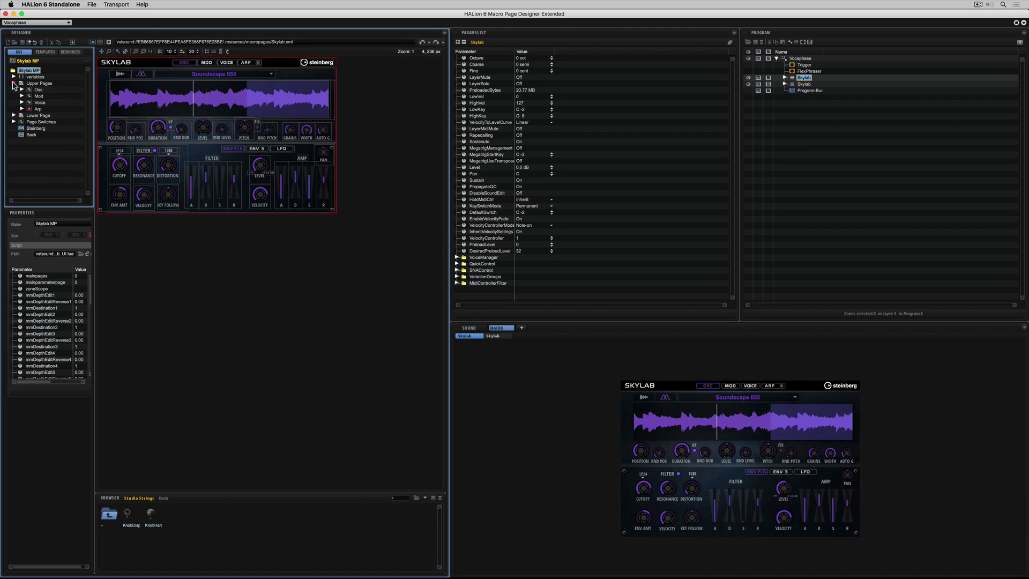
left_click(21, 90)
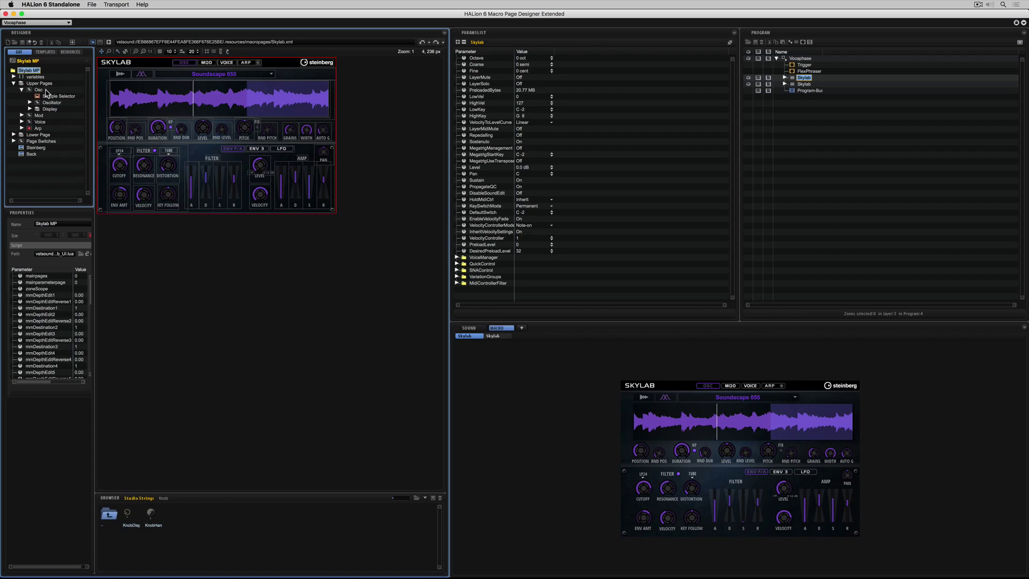
left_click(38, 90)
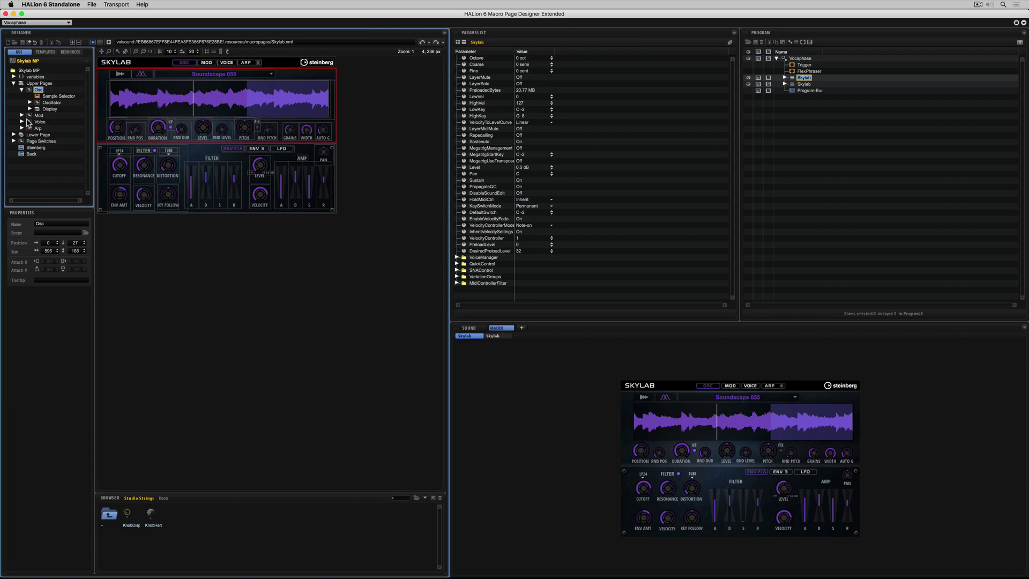
left_click(33, 134)
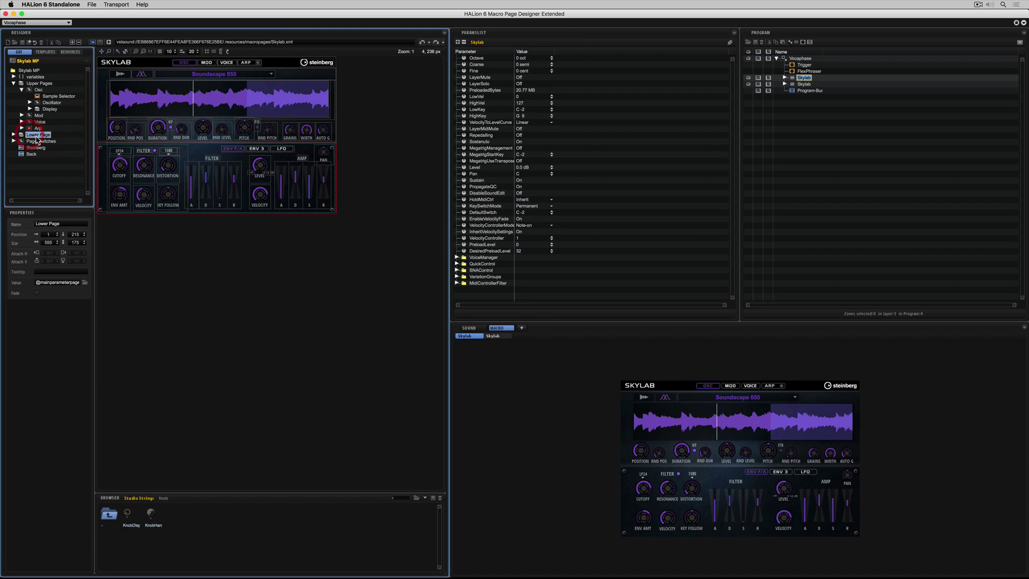
left_click(119, 167)
left_click(144, 166)
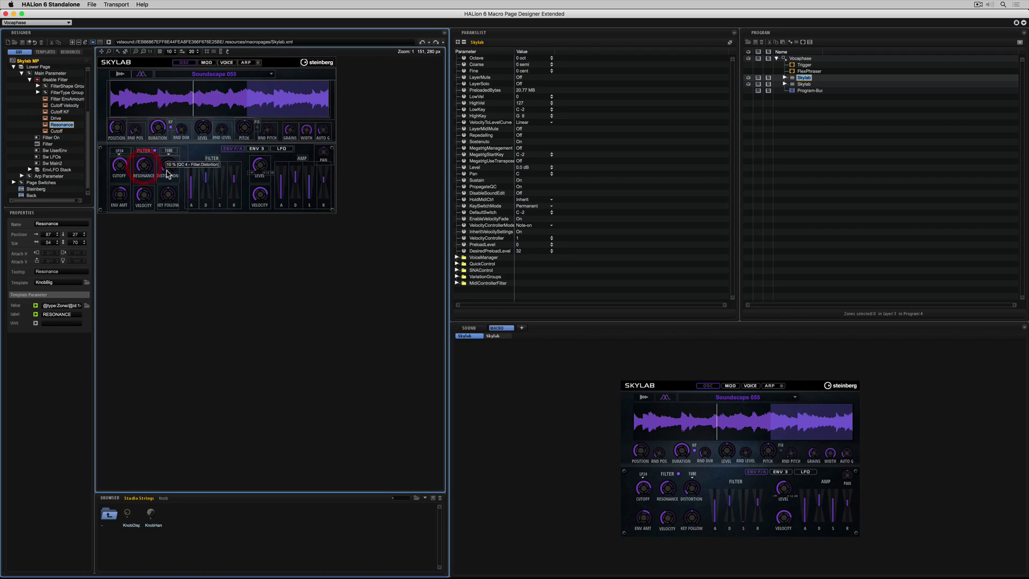
left_click(192, 182)
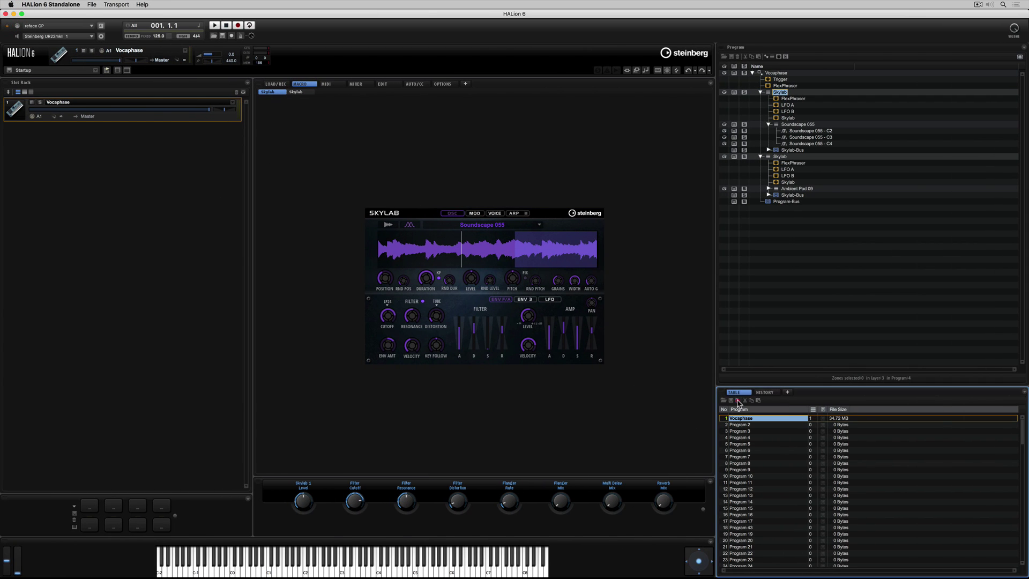
- Delete the Vocaphase program from the program table and load the empty Program 1 into the first slot
left_click(738, 400)
left_click_drag(751, 420, 154, 111)
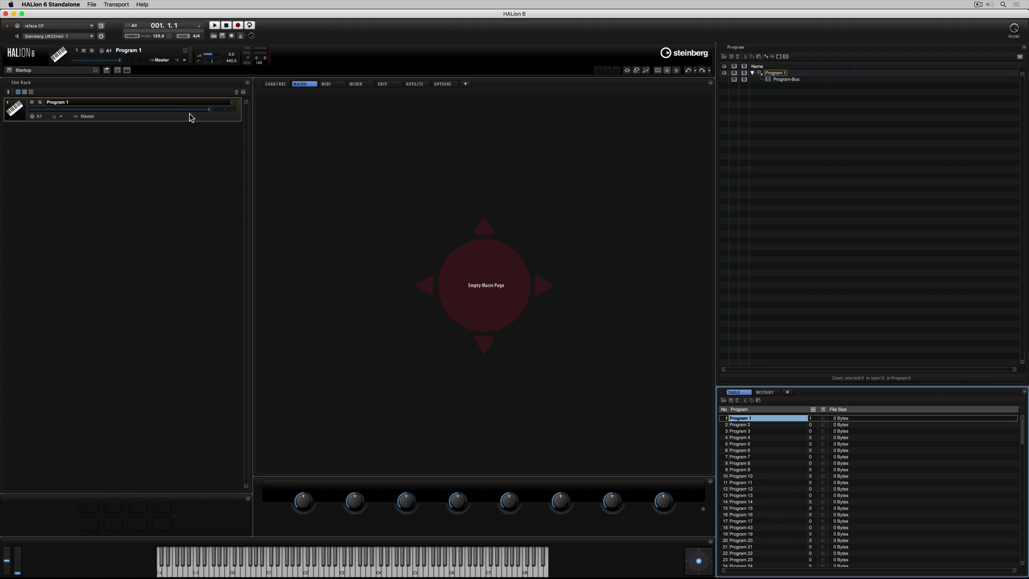
- Open the Macro Page Designer Extended screen, maximize its window and show the program's macro page
left_click(127, 70)
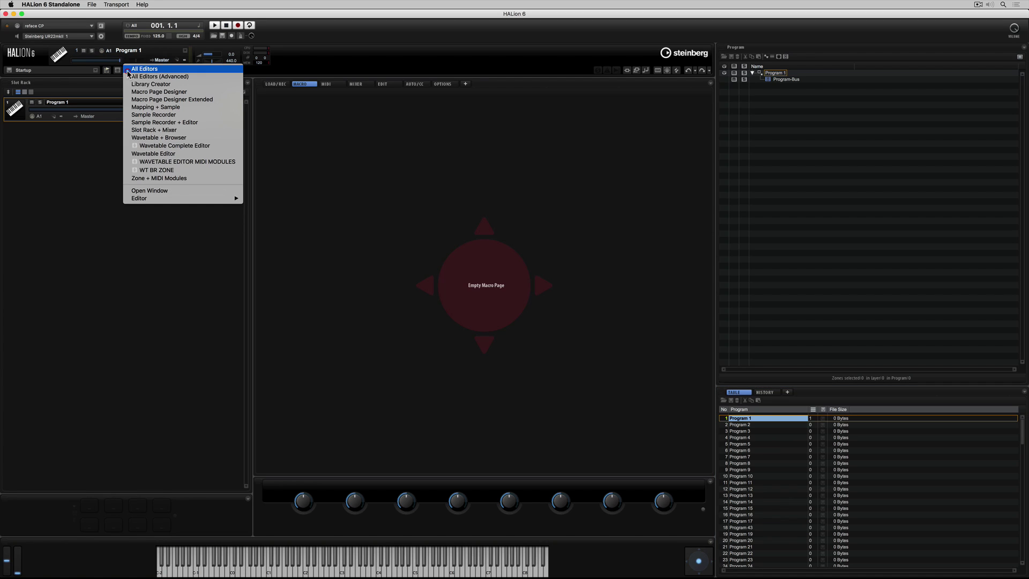
left_click(149, 100)
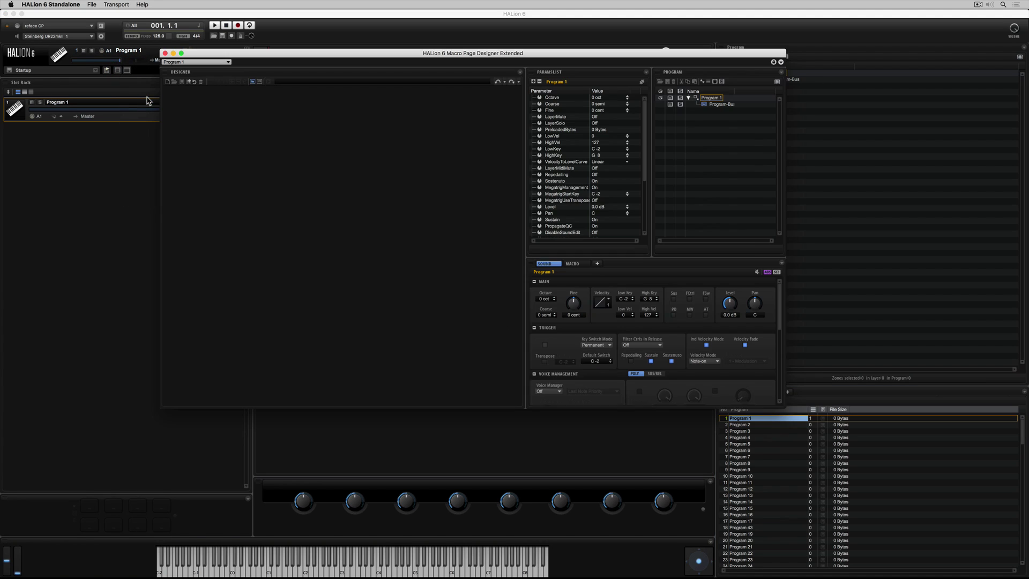
left_click(182, 54)
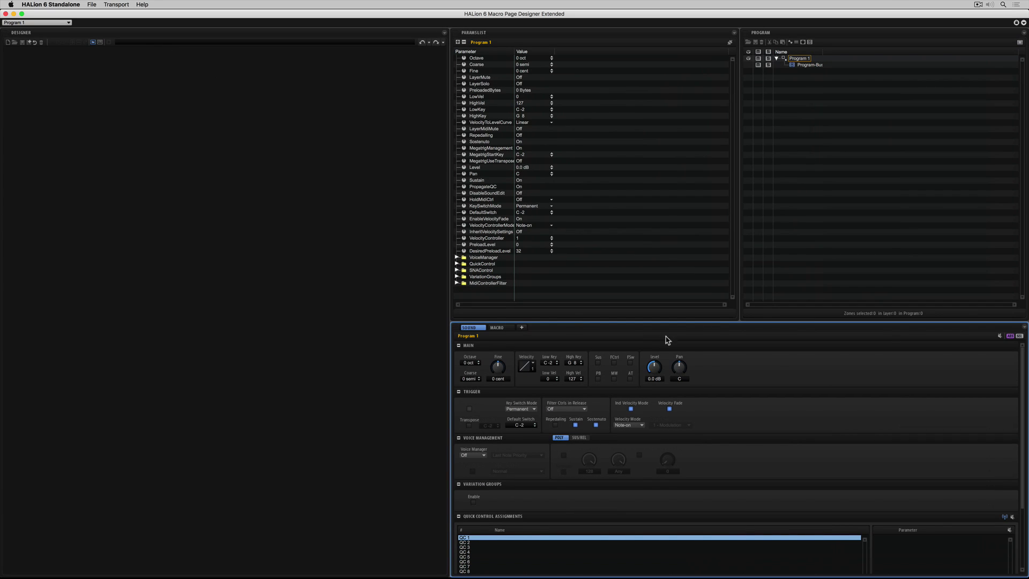
left_click(728, 356)
scroll(790, 423, "down", 3)
scroll(790, 423, "up", 3)
left_click(499, 328)
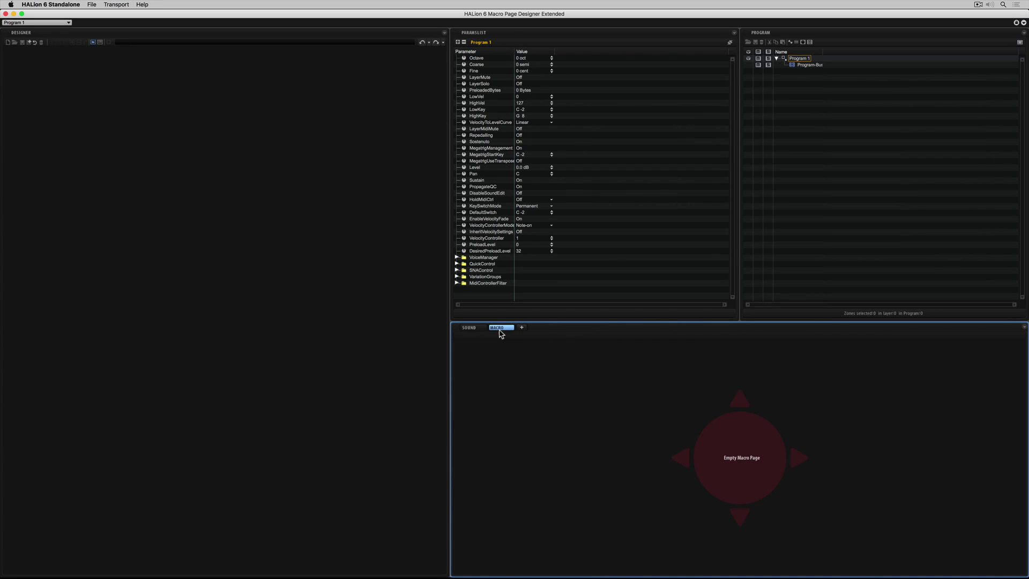
- Create a new layer in Program 1 with a new synth zone inside it
left_click(810, 163)
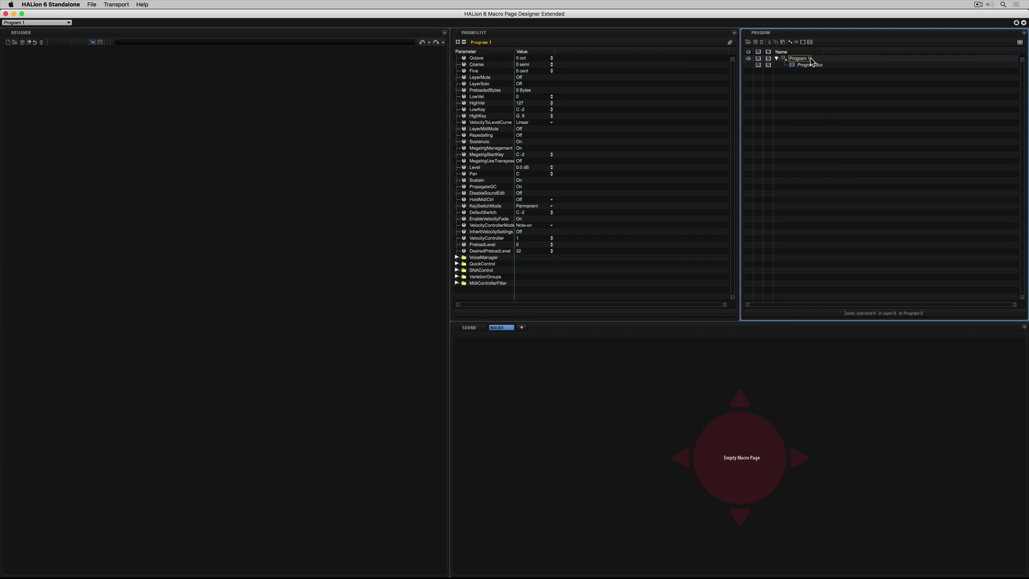
left_click(797, 42)
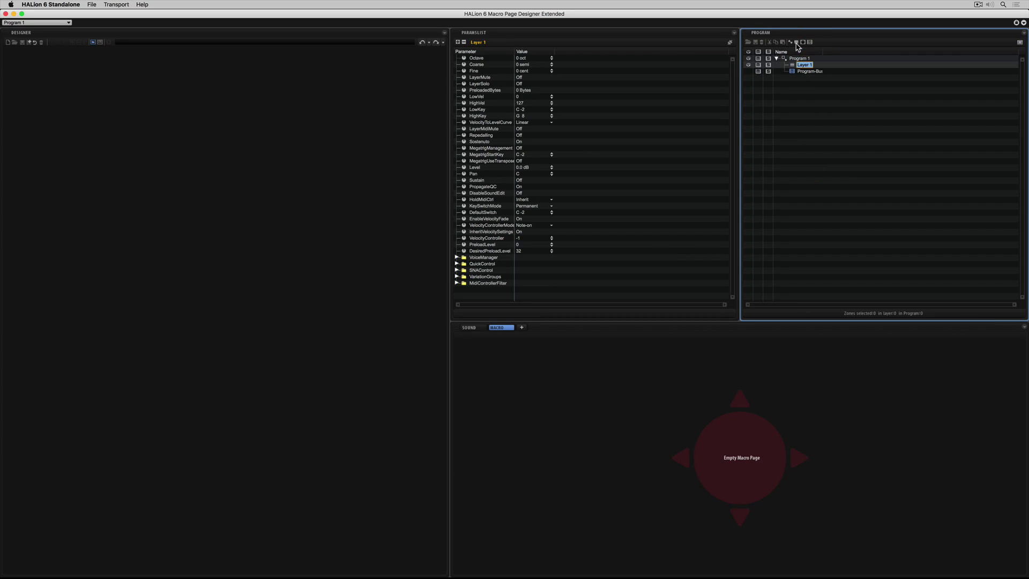
left_click(791, 43)
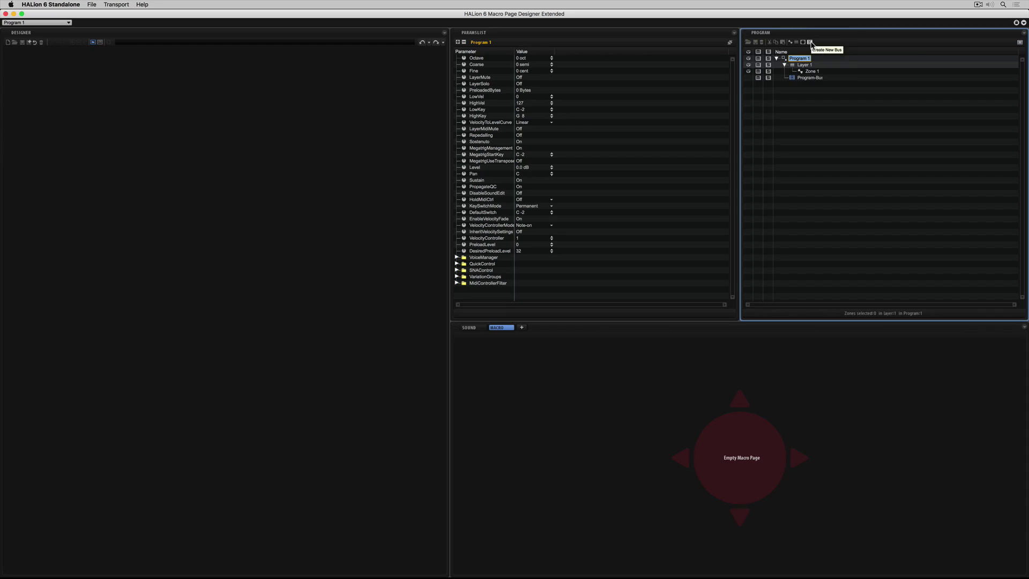
- Add an extra bus and the FlexPhraser and Trigger Pads MIDI modules to Program 1
left_click(805, 43)
left_click(814, 67)
double_click(834, 75)
left_click(805, 43)
double_click(843, 102)
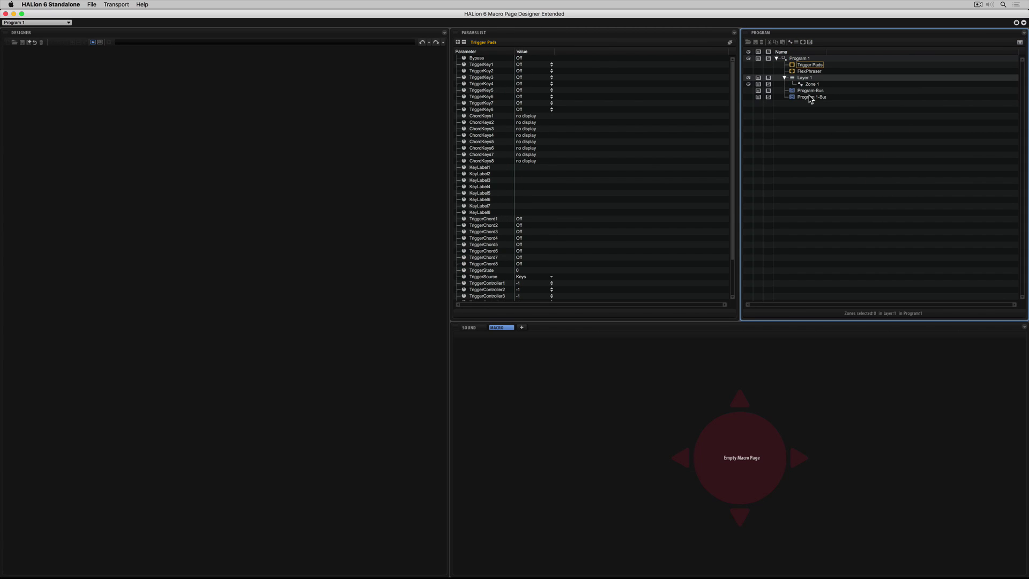
- Add two Mono LFO MIDI modules to Layer 1
left_click(800, 78)
left_click(805, 43)
left_click(812, 74)
double_click(834, 87)
left_click(805, 43)
double_click(834, 86)
- Rename the two LFO modules LFO A and LFO B
double_click(820, 84)
type("LOF A")
type(" A")
key("Tab")
type("L")
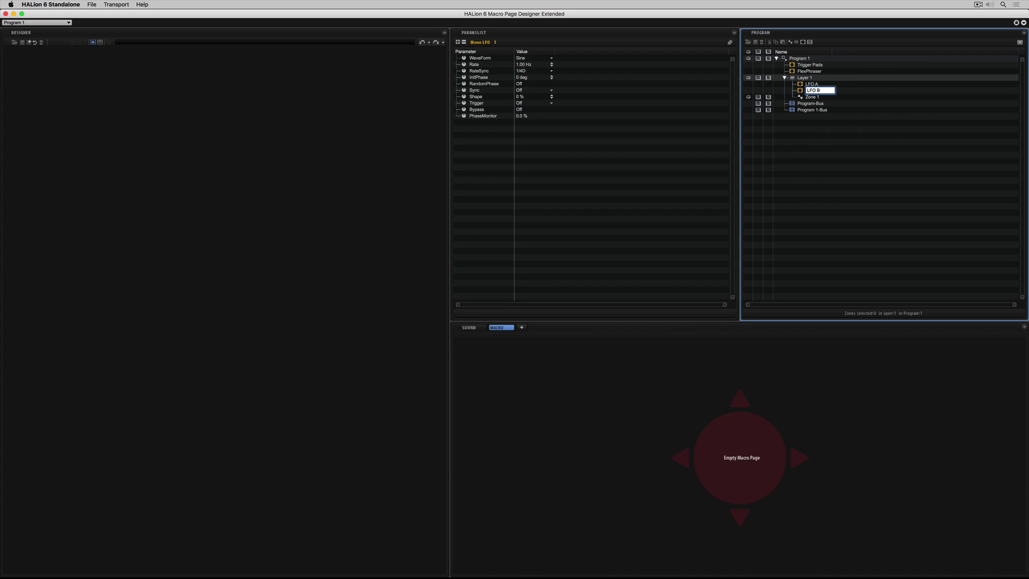
type("FO B")
- Rename Layer 1 as The Beard
left_click(804, 77)
right_click(804, 78)
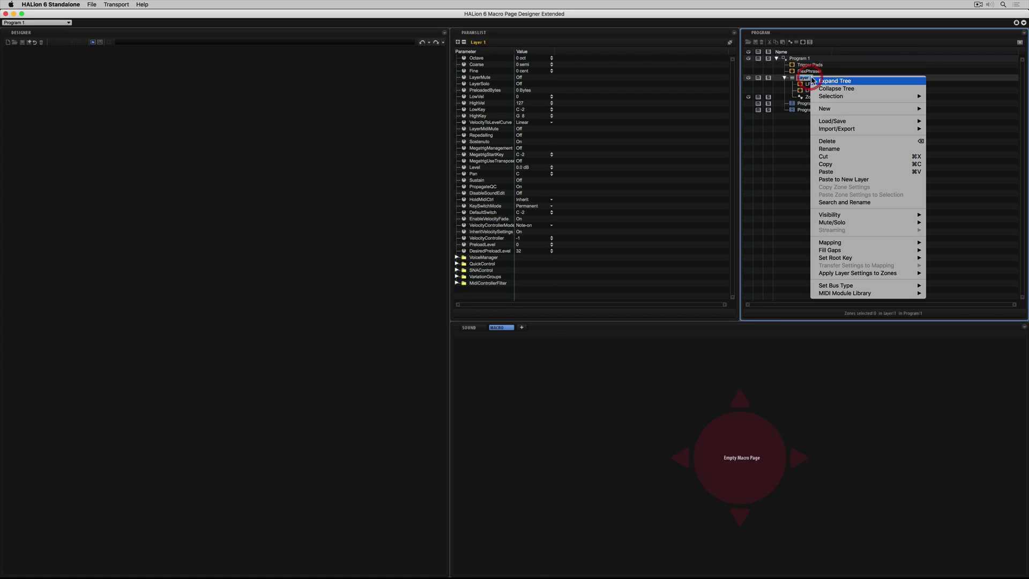
left_click(836, 149)
type("The Beard")
key("Return")
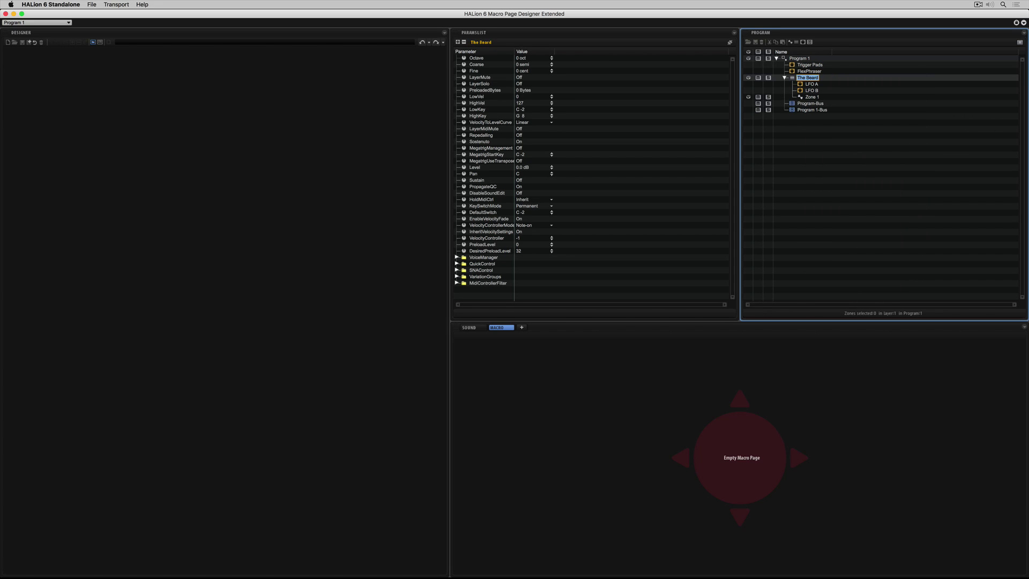
- Create a HALion Sonic macro page for The Beard layer
left_click(385, 145)
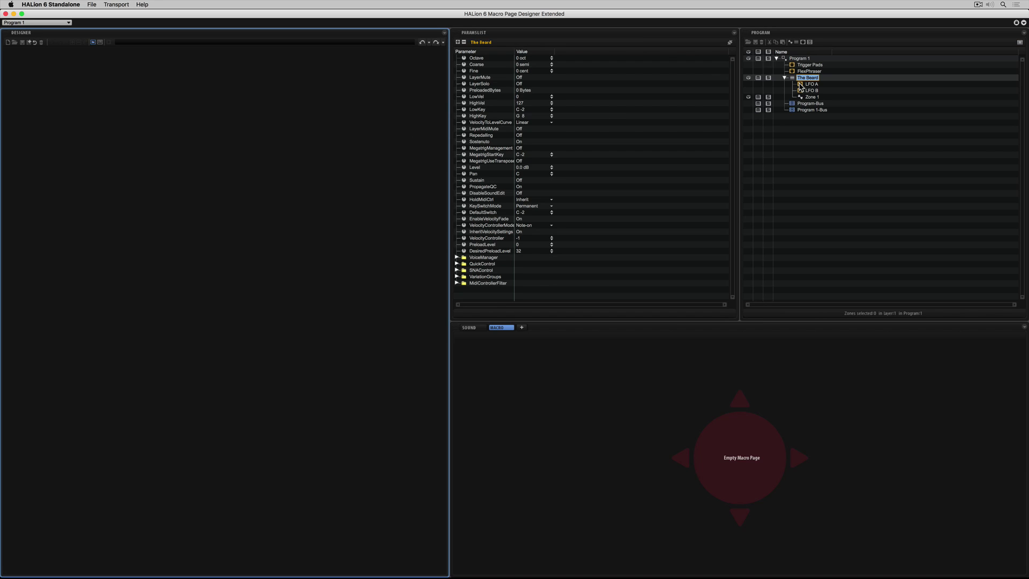
left_click(809, 97)
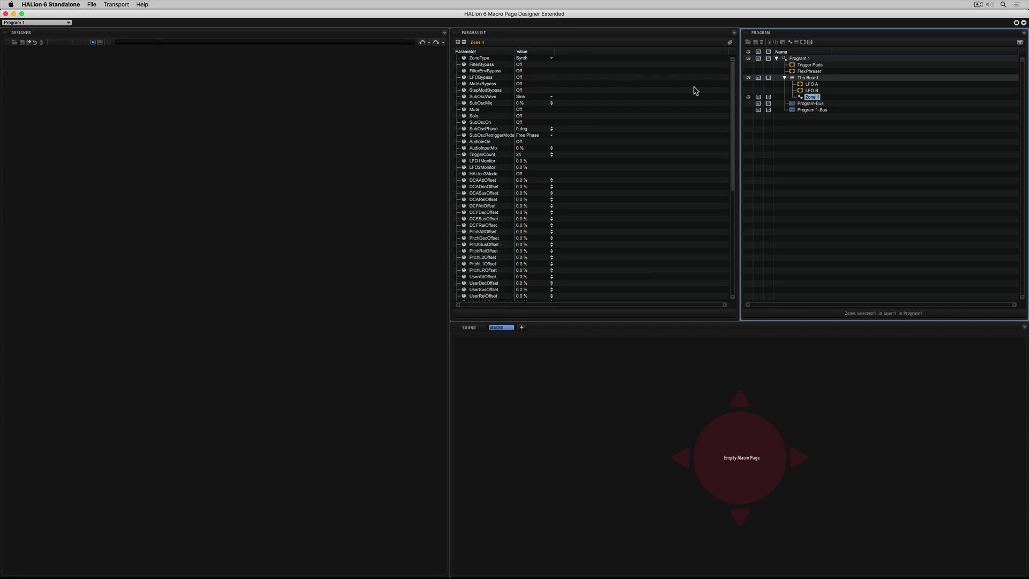
left_click(800, 58)
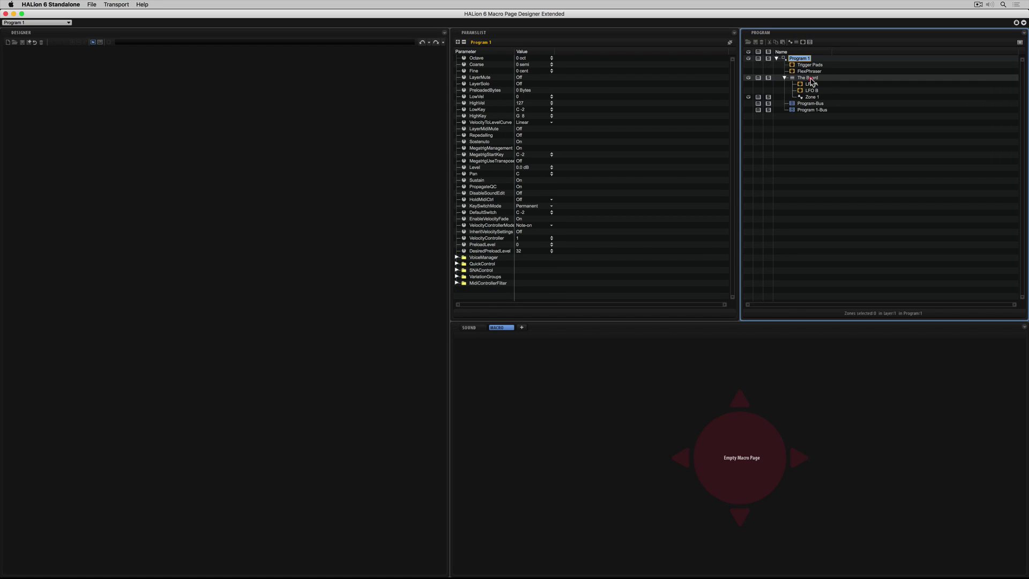
left_click(809, 79)
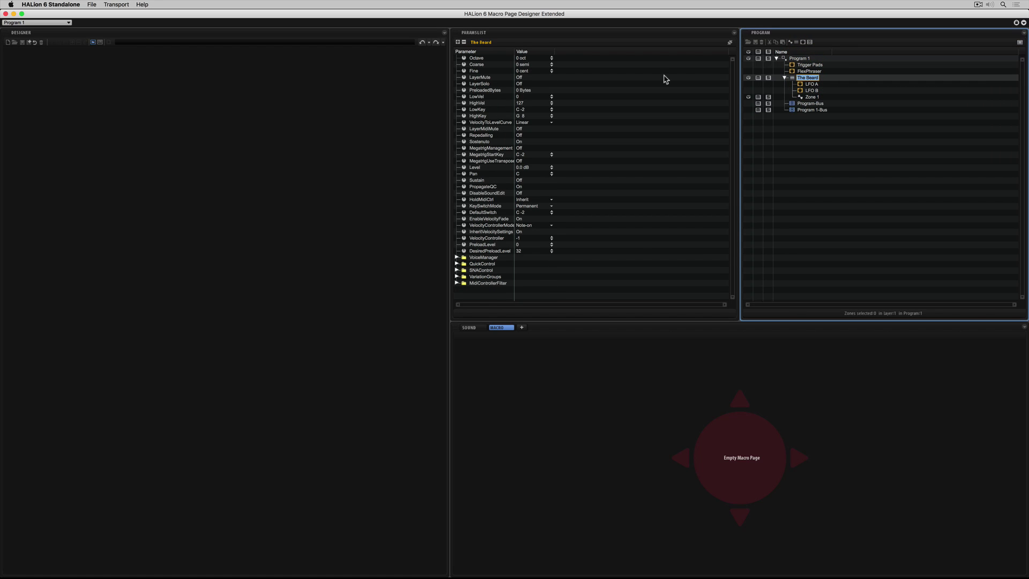
left_click(9, 43)
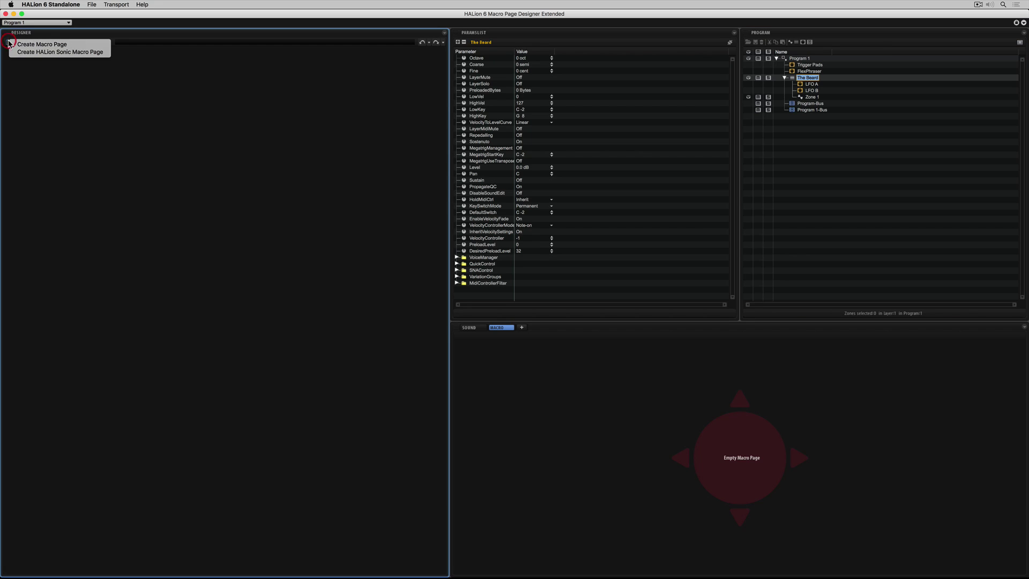
left_click(60, 52)
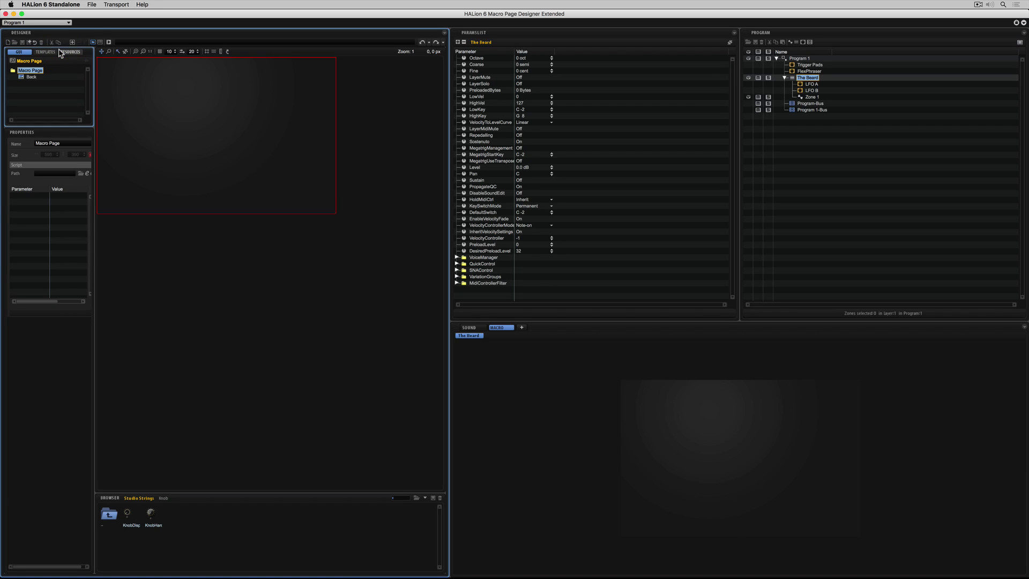
- Inspect the new macro page's size properties by unlocking and relocking them
left_click(89, 155)
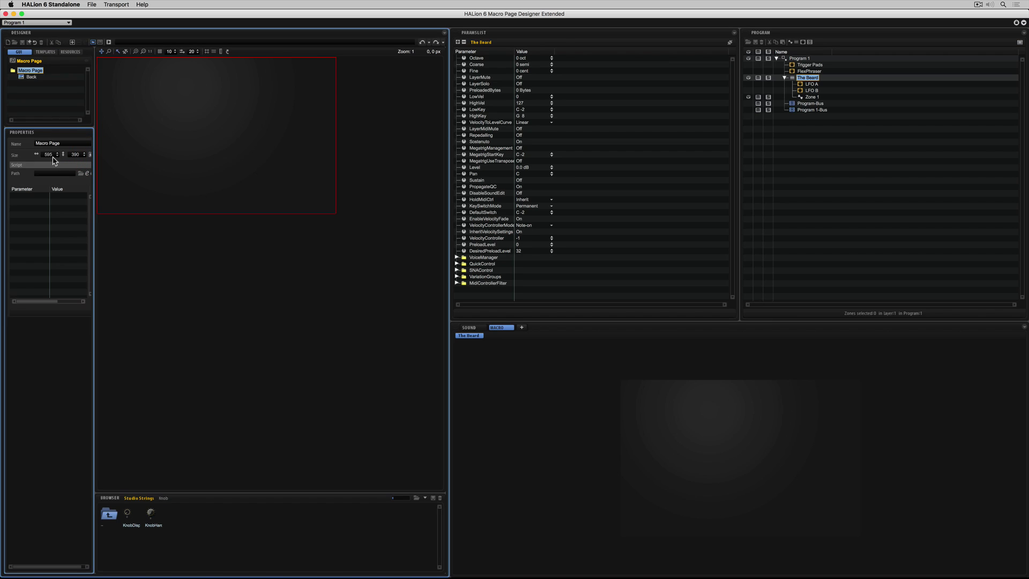
left_click(89, 155)
left_click(216, 125)
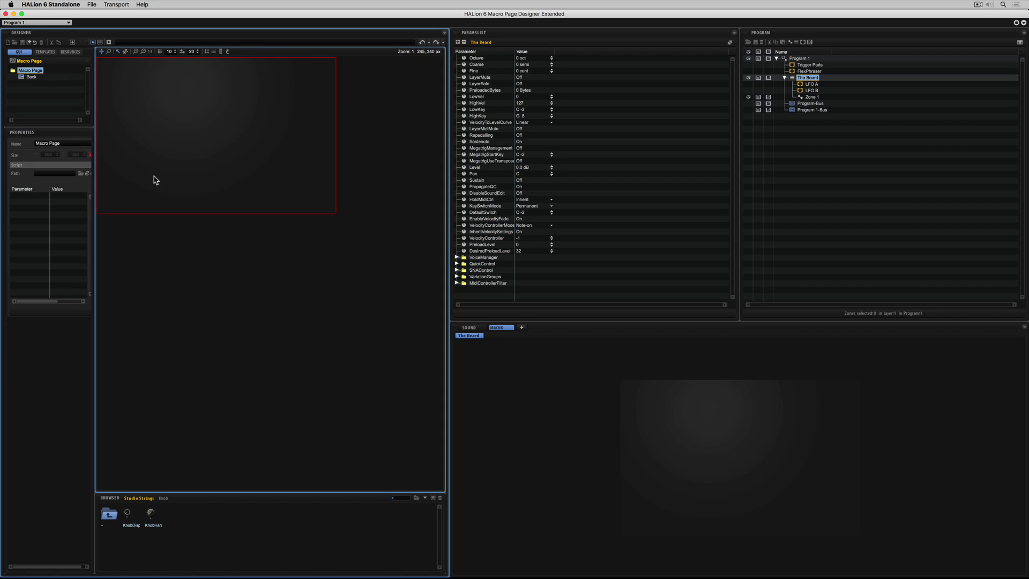
- Look through the new macro page's templates and its Background resource, and return to the GUI element tree
left_click(41, 52)
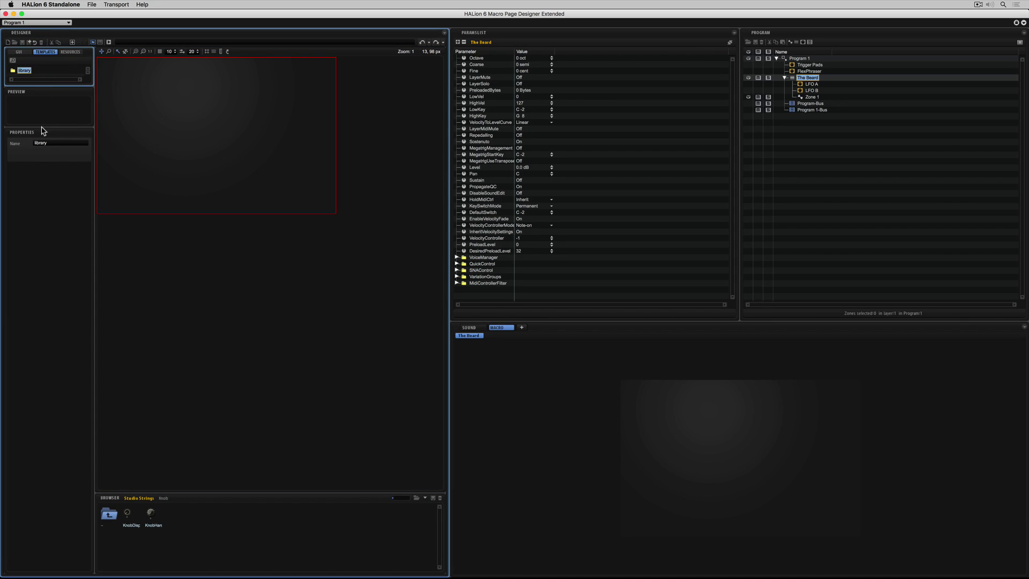
left_click_drag(42, 127, 30, 227)
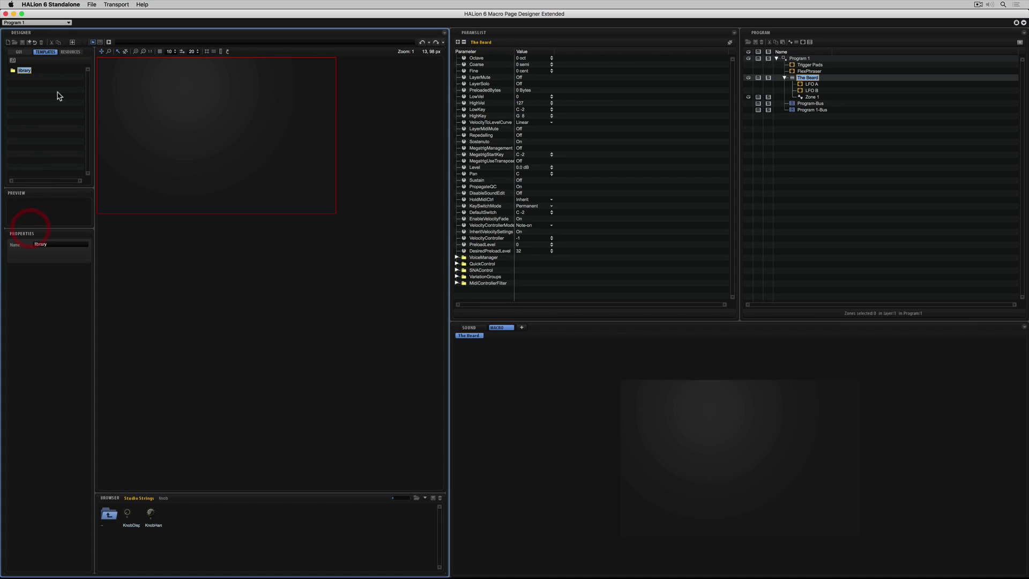
left_click(68, 54)
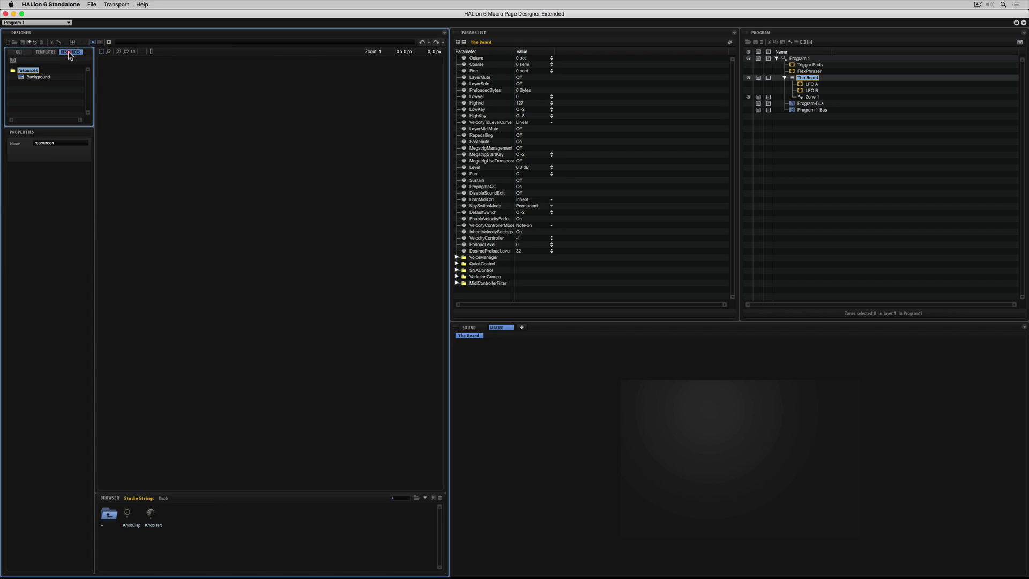
left_click(43, 77)
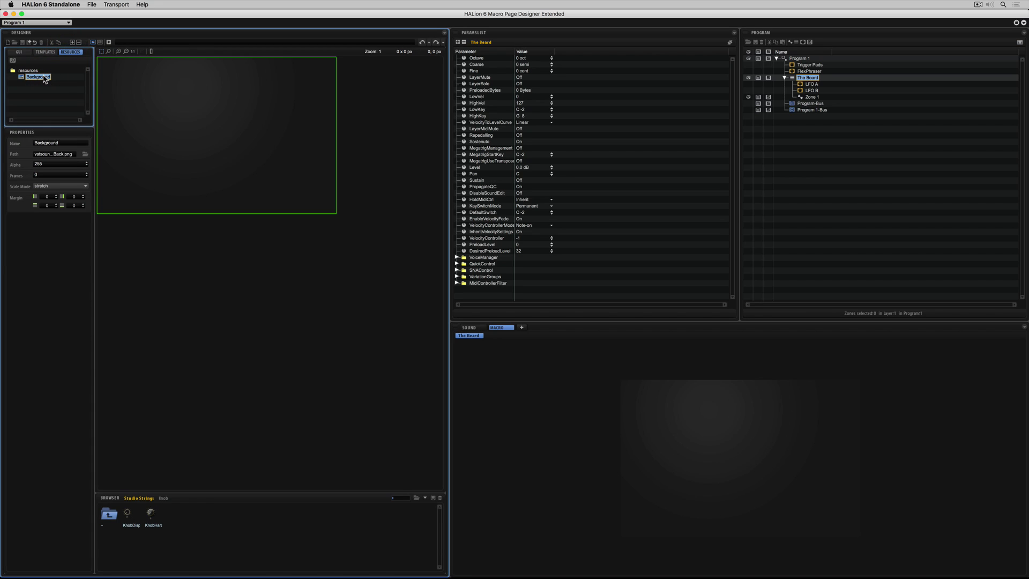
left_click(18, 52)
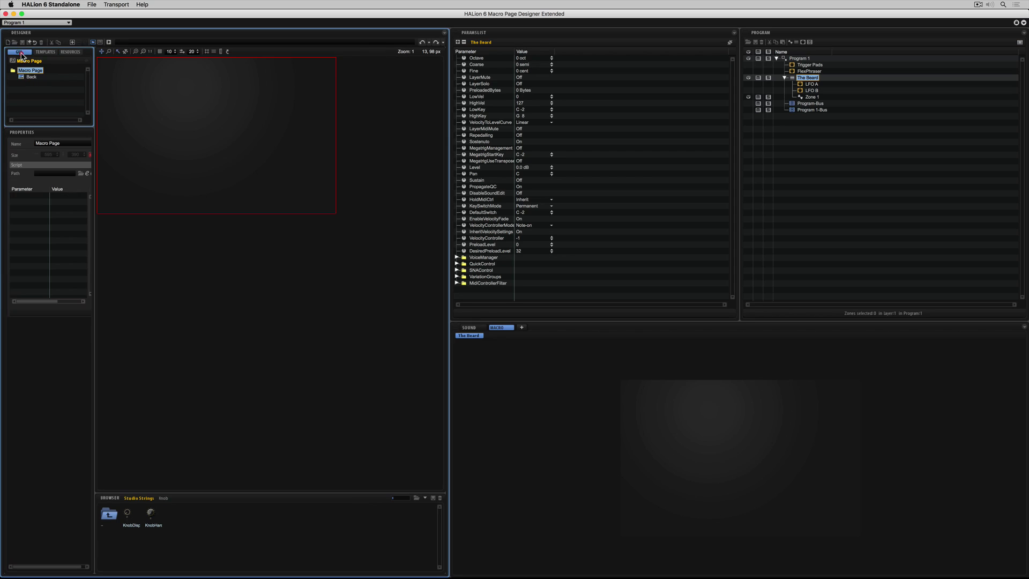
- Look at the parameter lists of LFO A, LFO B and Zone 1 in The Beard layer
left_click(811, 84)
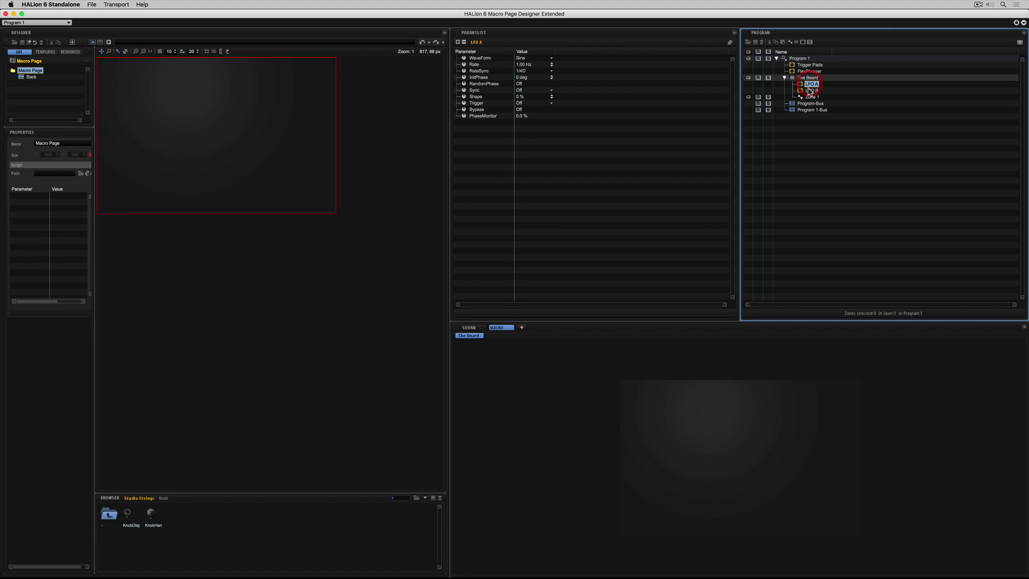
left_click(810, 90)
left_click(809, 97)
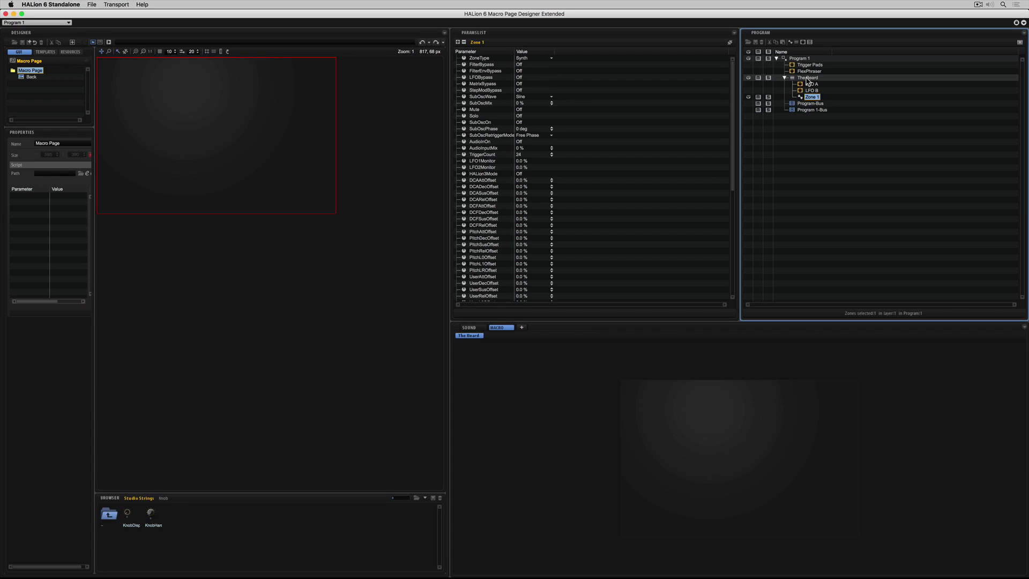
- Add the image the beard_smaller_a-01.png from Finder's Documents folder to the macro page's GUI tree and restore the designer to full size
left_click(808, 79)
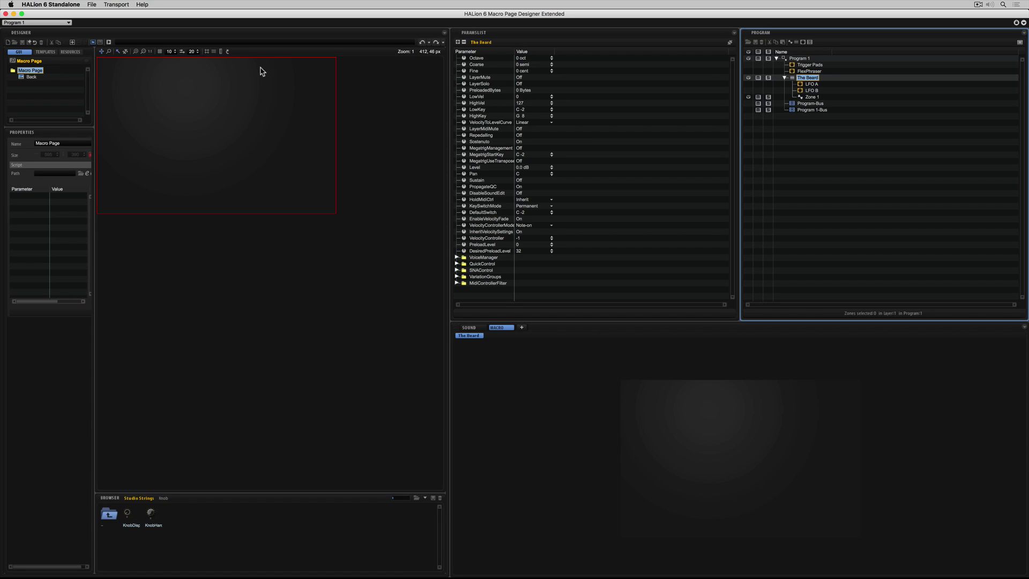
left_click_drag(259, 15, 263, 71)
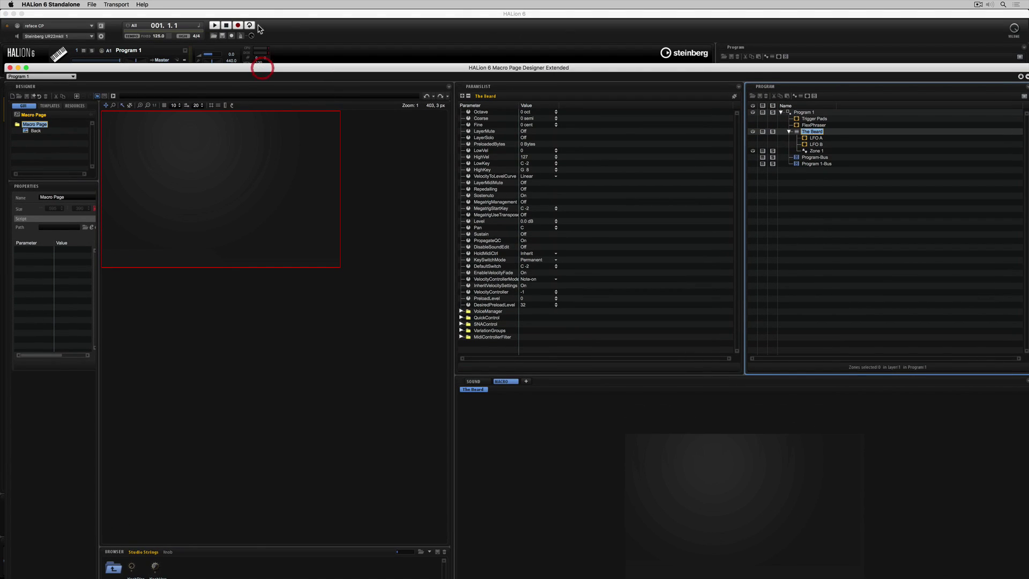
left_click_drag(258, 13, 315, 113)
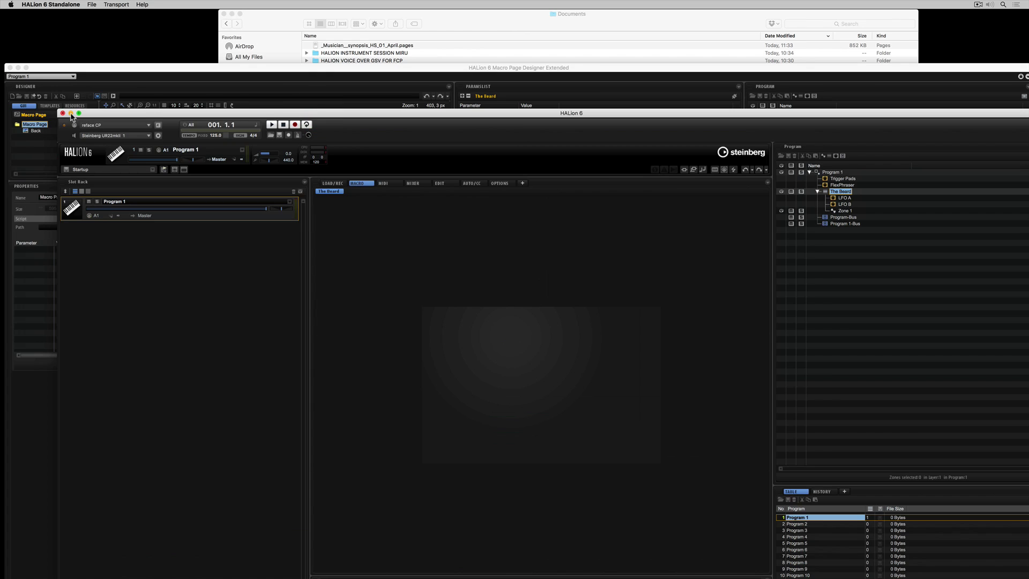
left_click(62, 113)
left_click(303, 21)
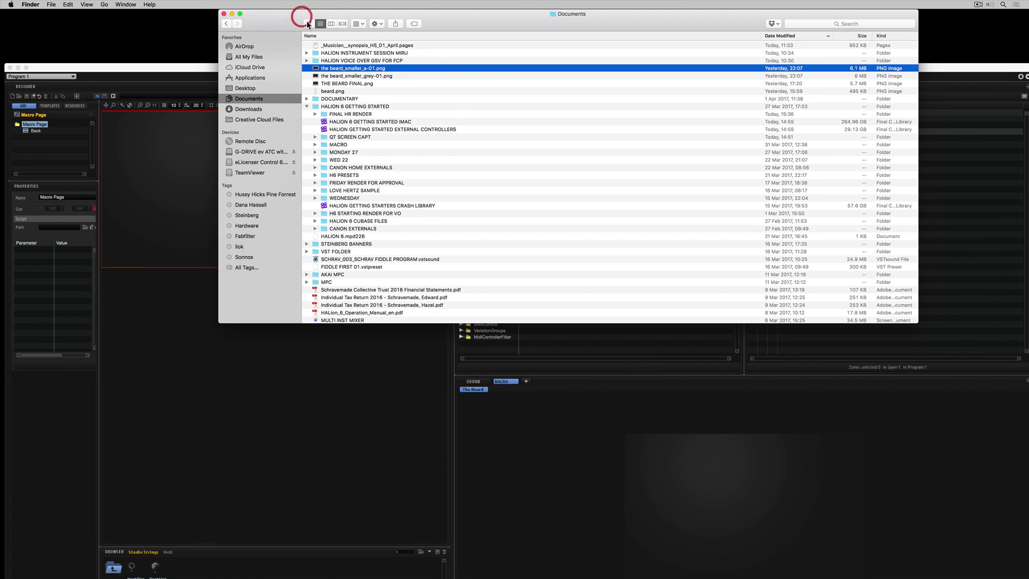
left_click_drag(345, 70, 46, 150)
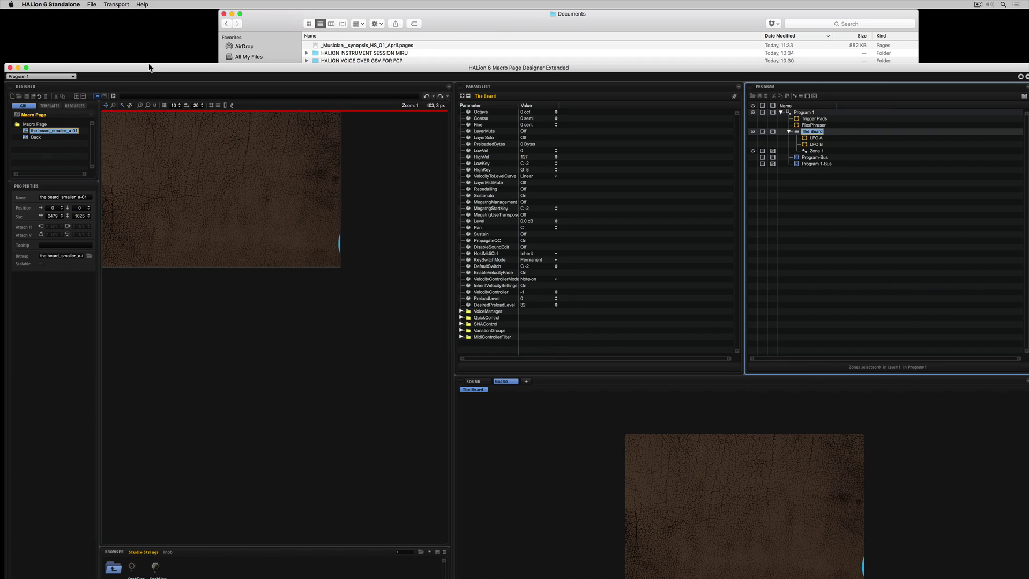
left_click(232, 15)
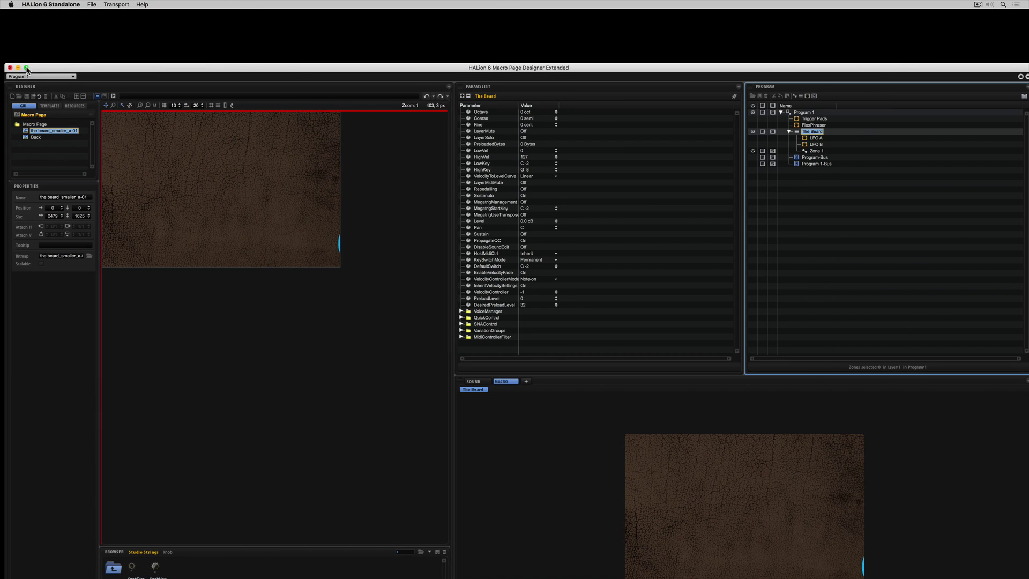
left_click(27, 68)
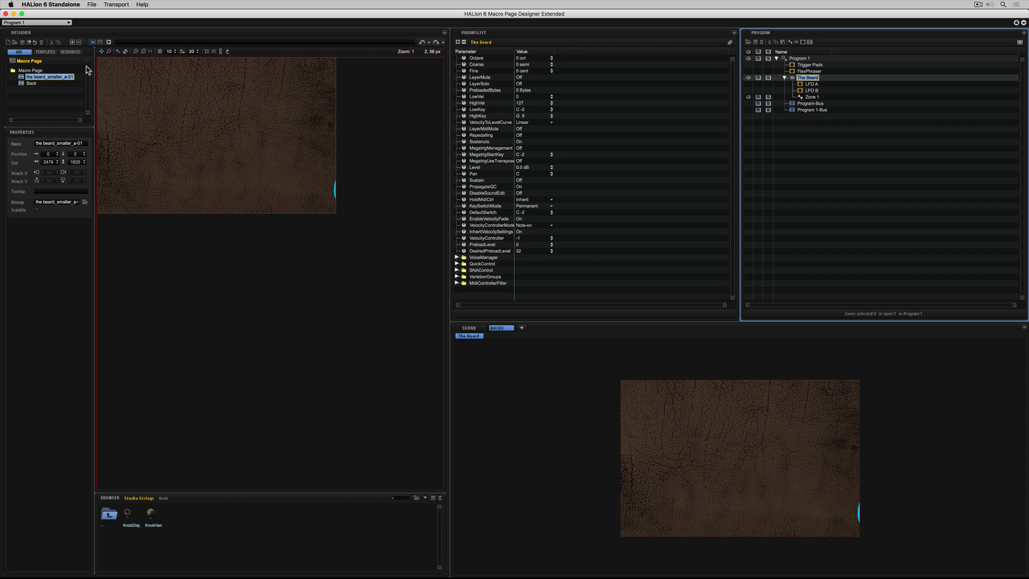
- Inspect the Background and the beard_smaller_a-01 resources, and compare the size properties of the Back and beard image elements
left_click(70, 51)
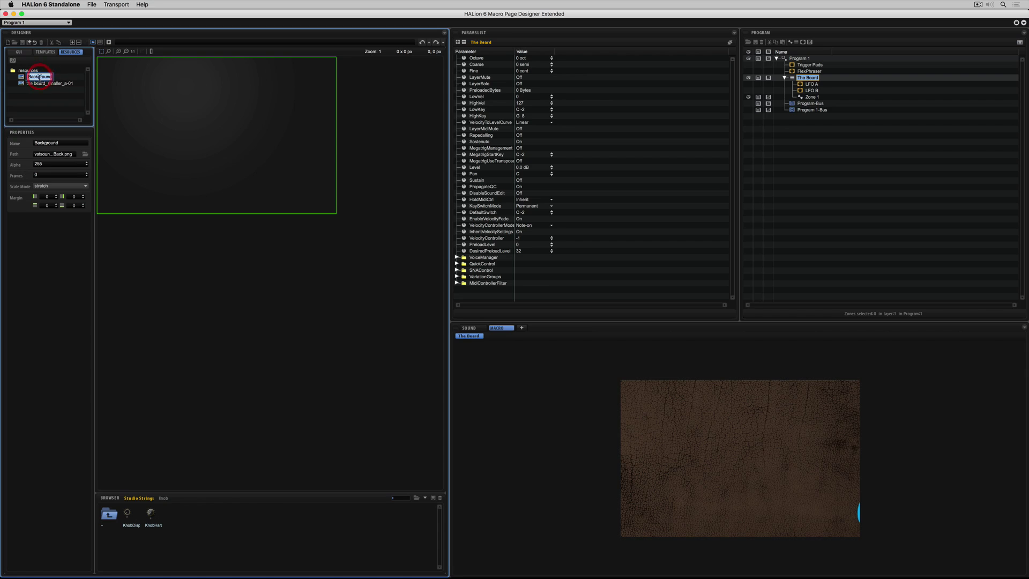
left_click(34, 83)
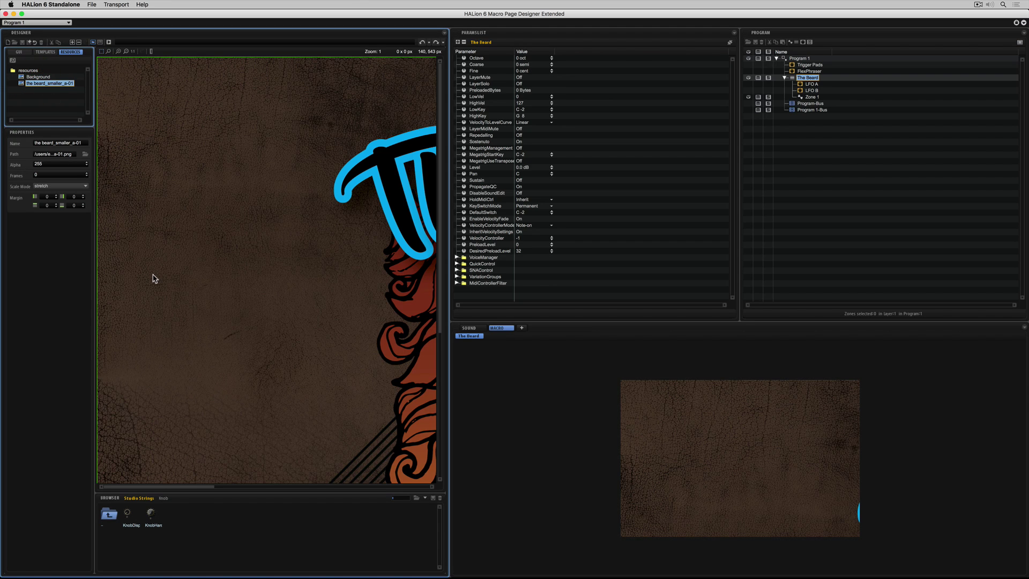
left_click_drag(171, 488, 250, 472)
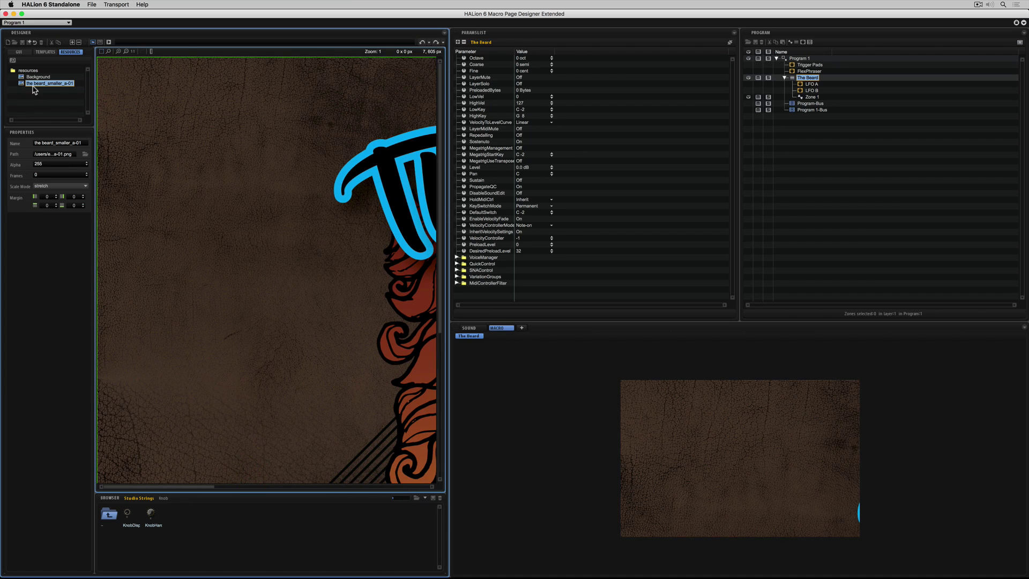
left_click(19, 52)
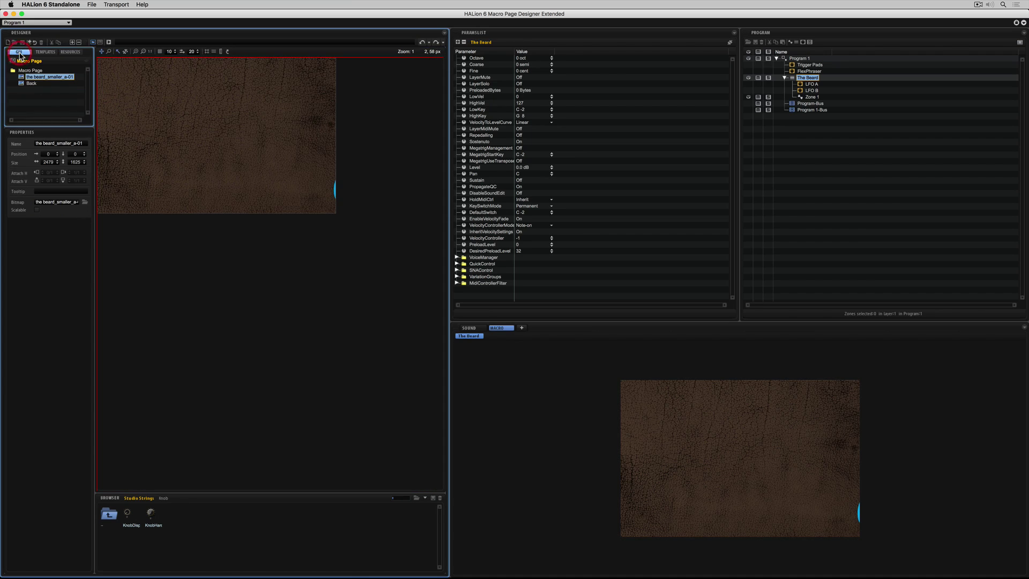
left_click(31, 83)
mouse_move(30, 85)
left_mouse_down()
mouse_move(31, 77)
mouse_move(33, 89)
left_mouse_up()
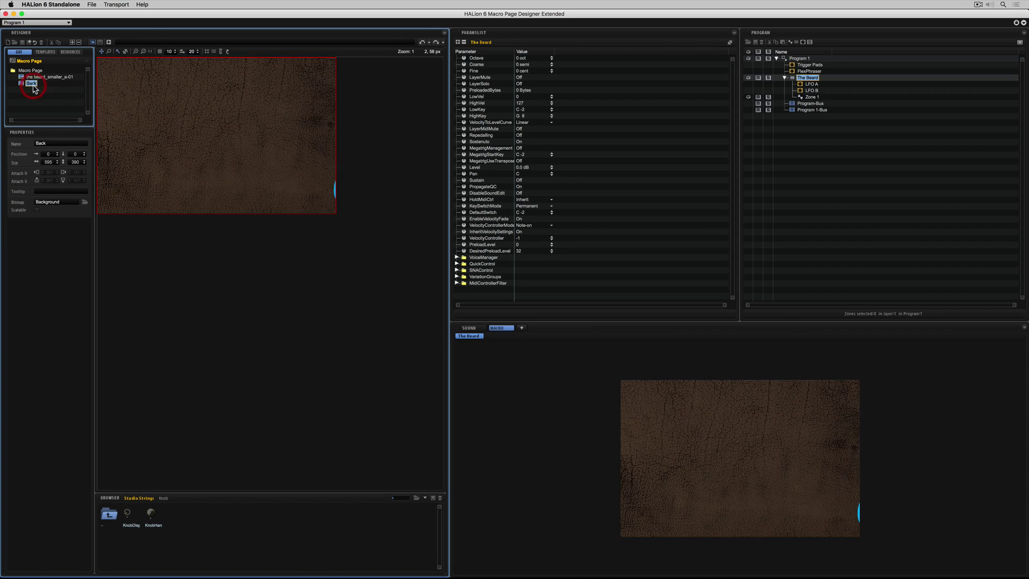
left_click(35, 78)
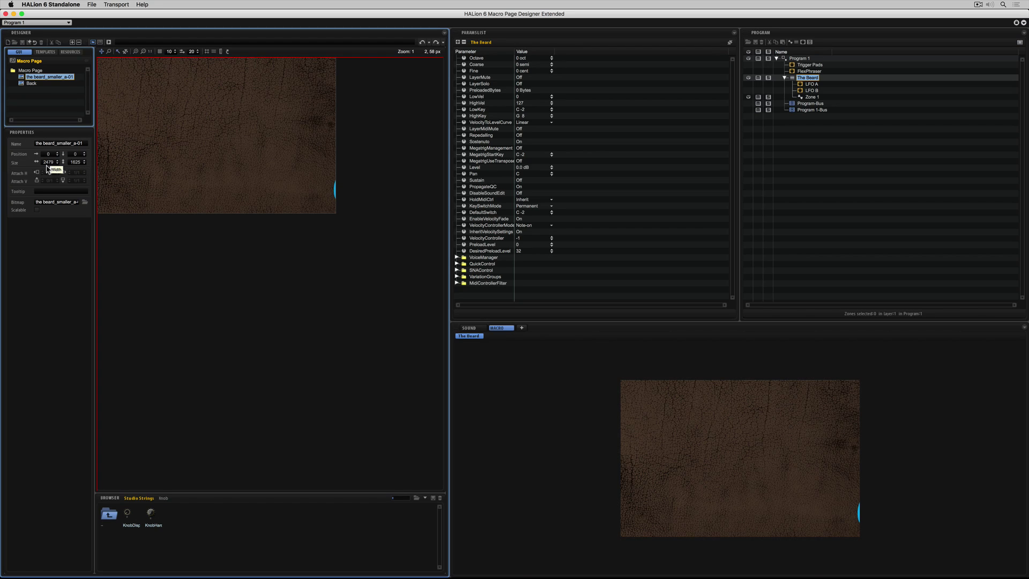
- Make the beard_smaller_a-01 image element scalable and set its size to 595 by 390 to fit the macro page
left_click(37, 211)
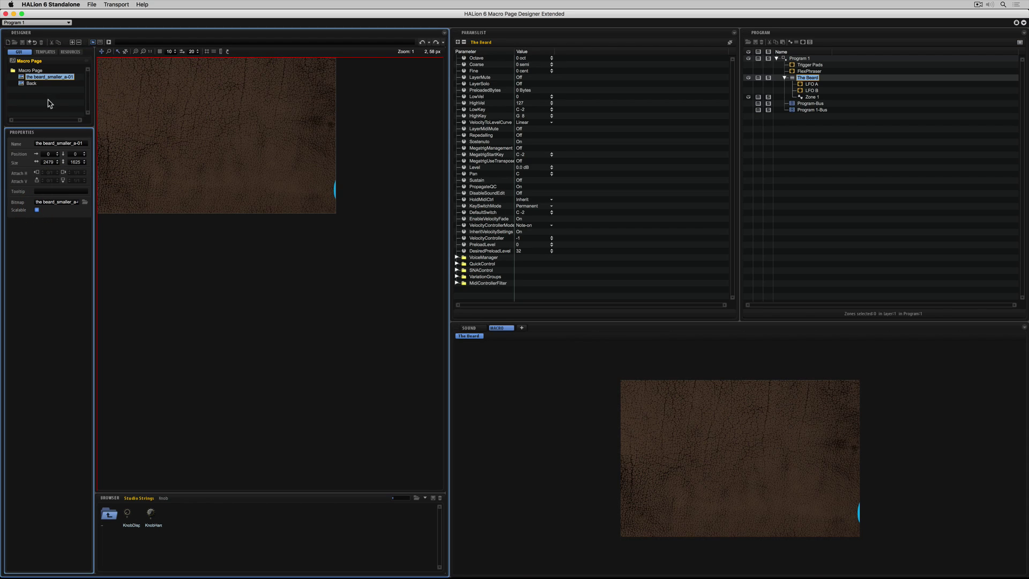
left_click(30, 70)
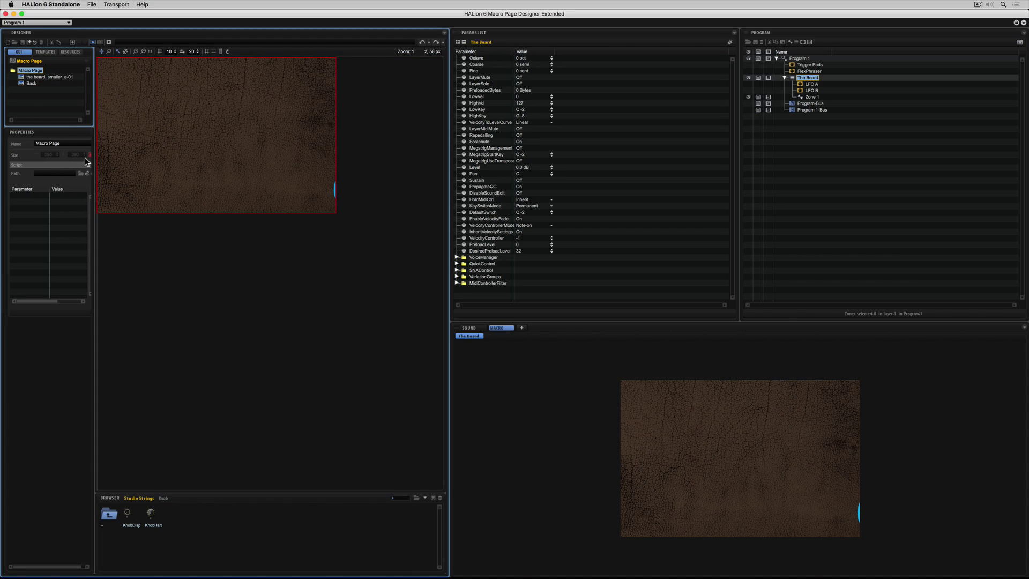
left_click(60, 77)
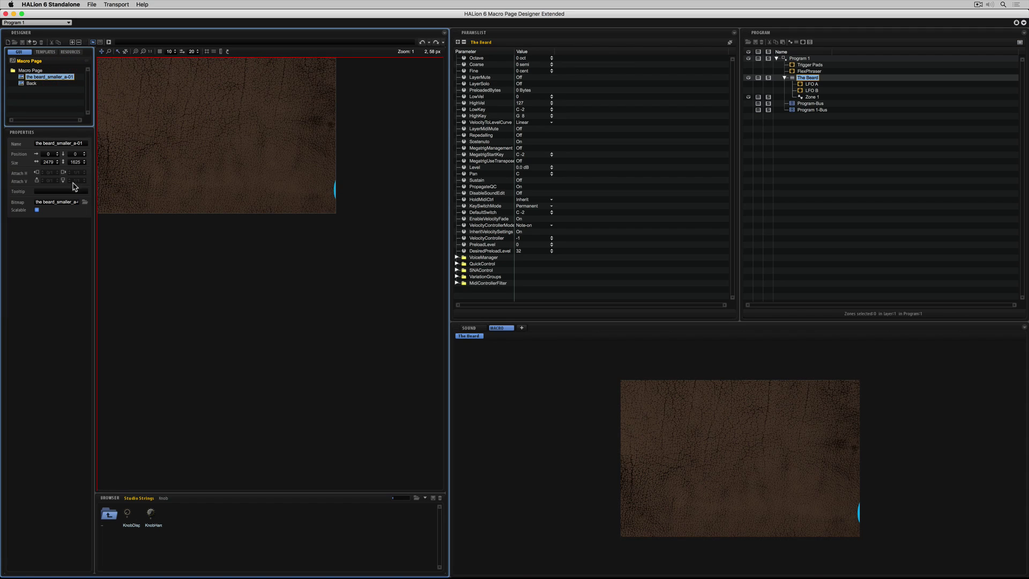
left_click(48, 162)
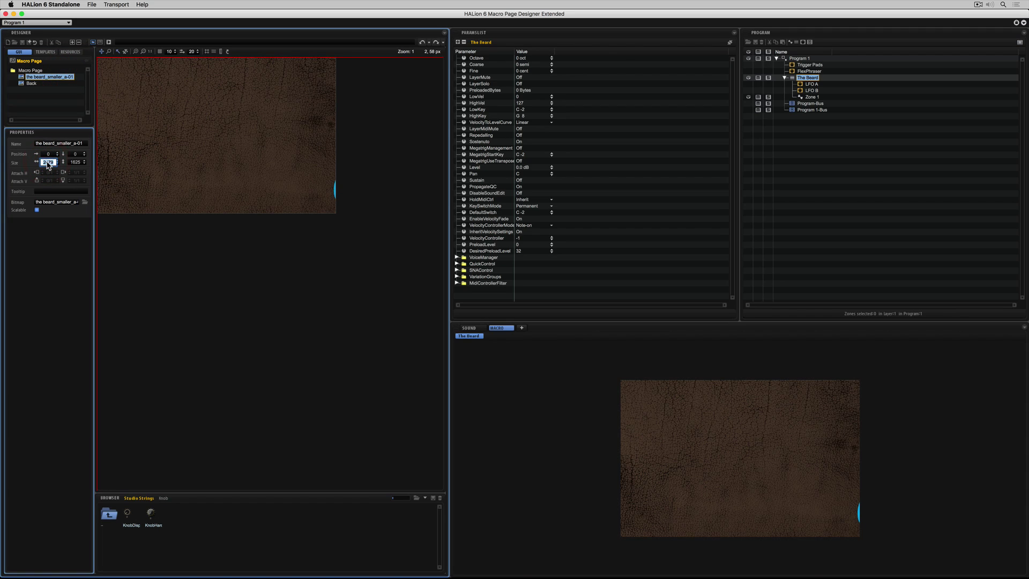
type("595")
key("Tab")
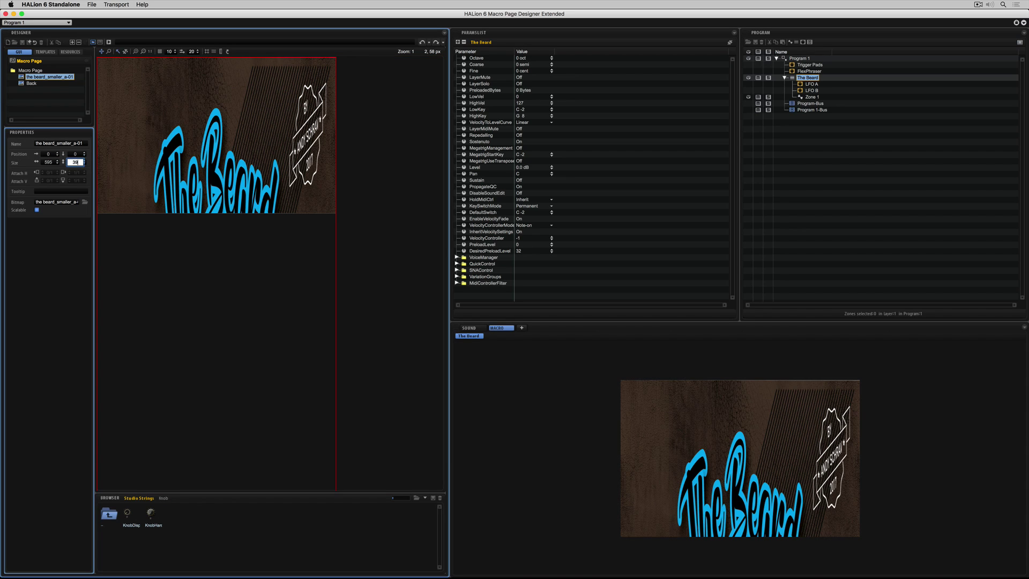
key("Return")
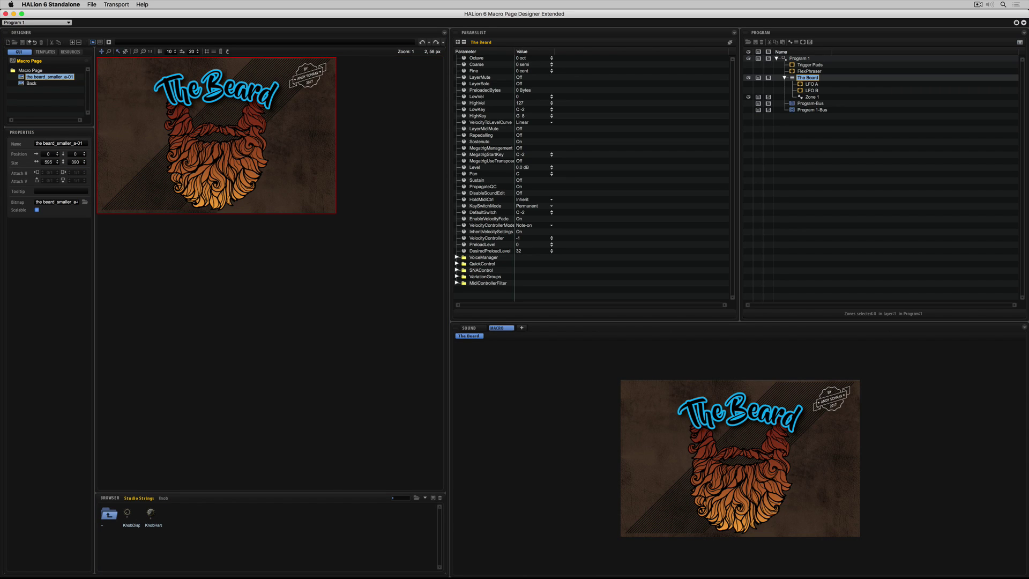
left_click_drag(49, 154, 78, 156)
key("super+z")
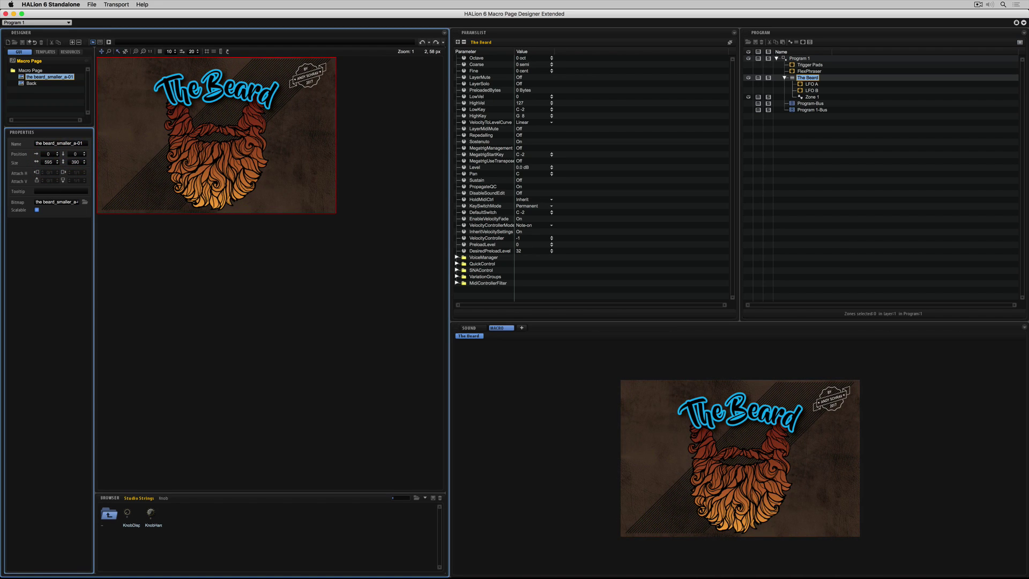
- Delete the default Back element from the macro page's GUI tree
left_click(31, 83)
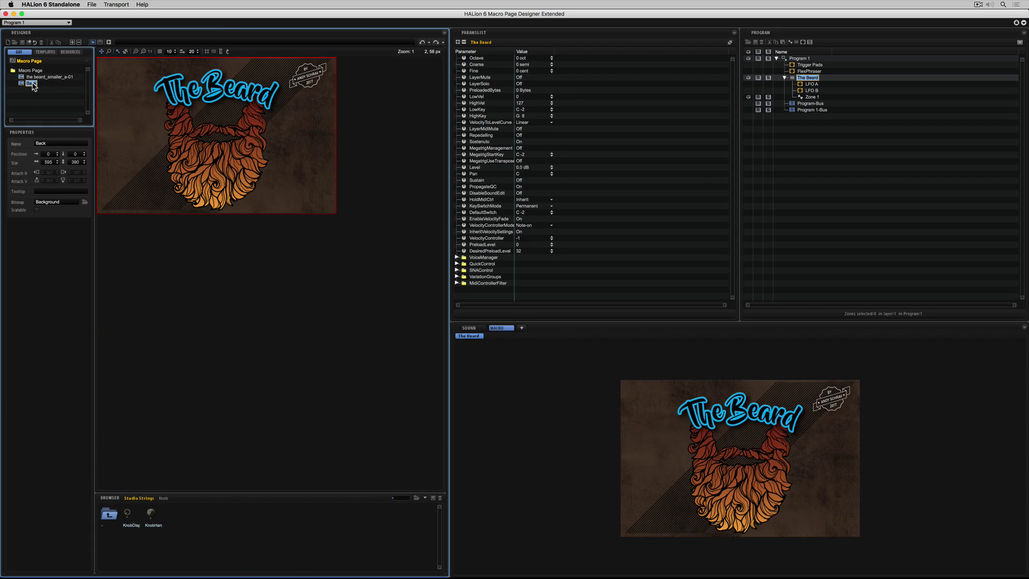
key("Delete")
left_click(349, 188)
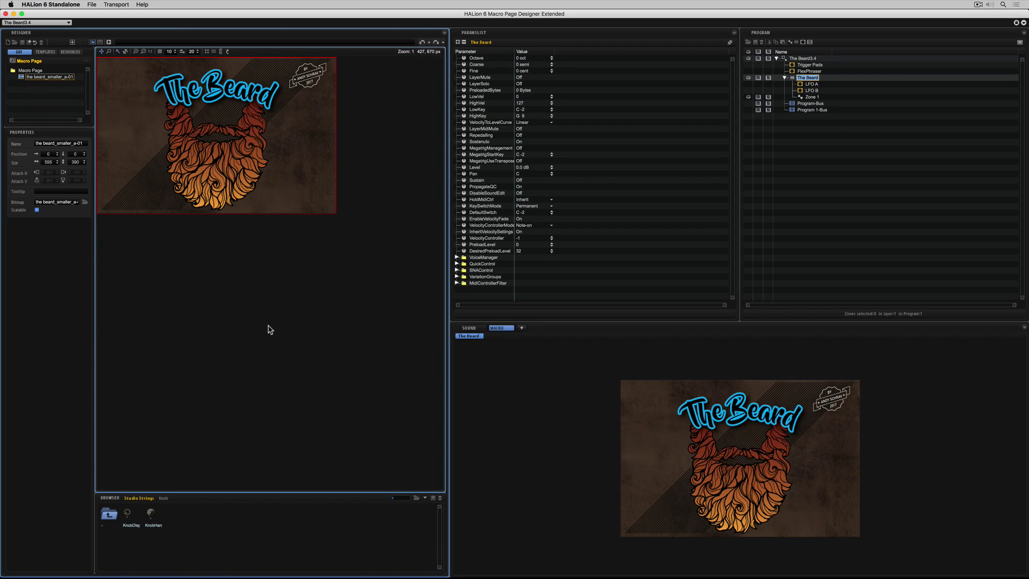
- Go through the control libraries available in the template browser and choose the Anima library
left_click(246, 539)
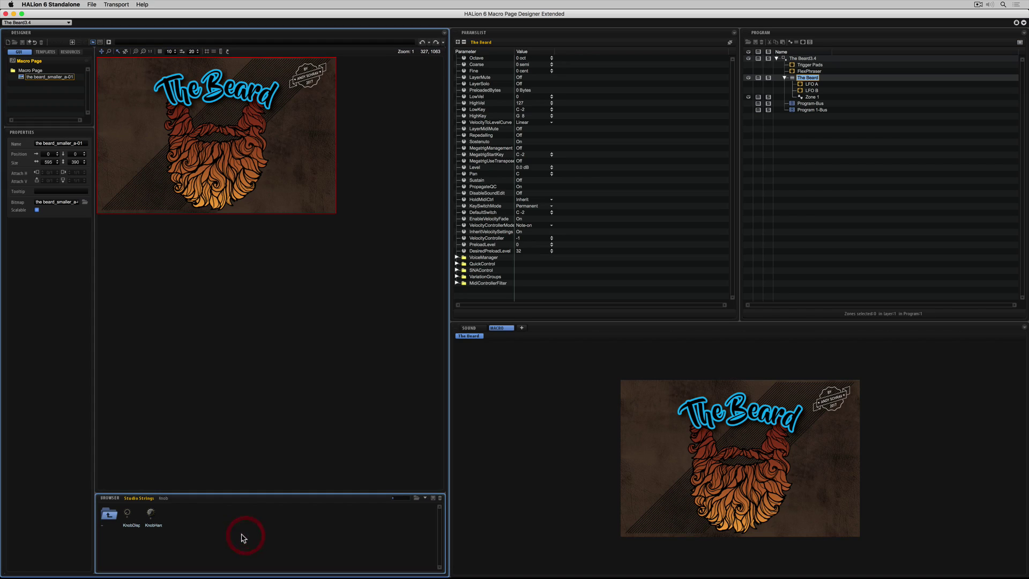
left_click(426, 500)
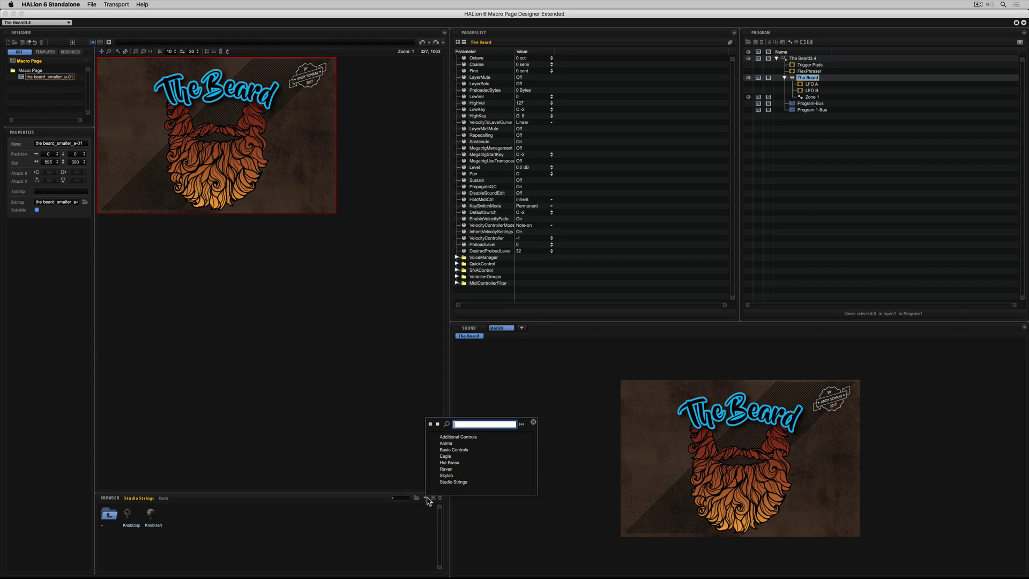
left_click(453, 436)
left_click(448, 444)
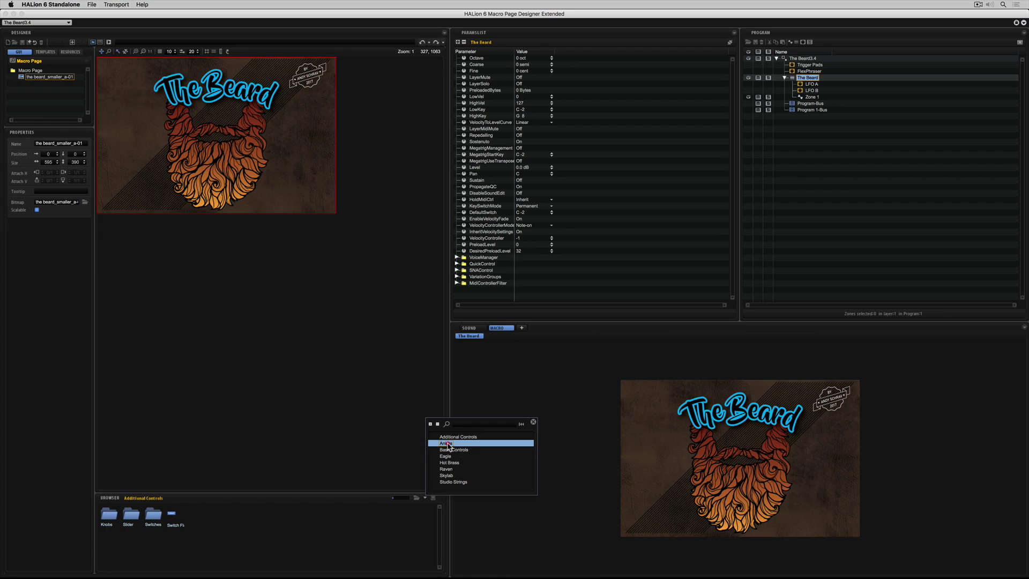
left_click(447, 450)
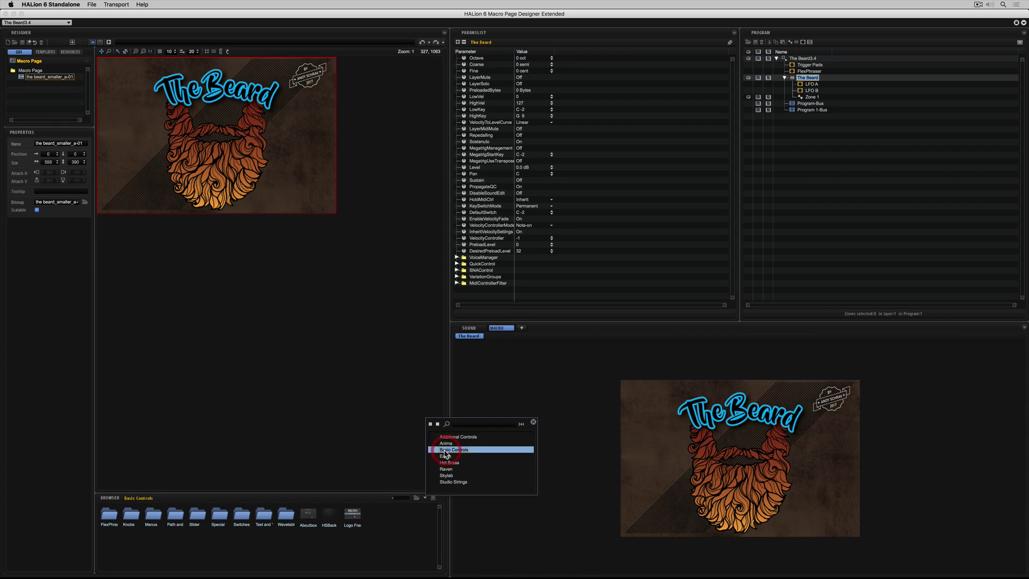
left_click(447, 456)
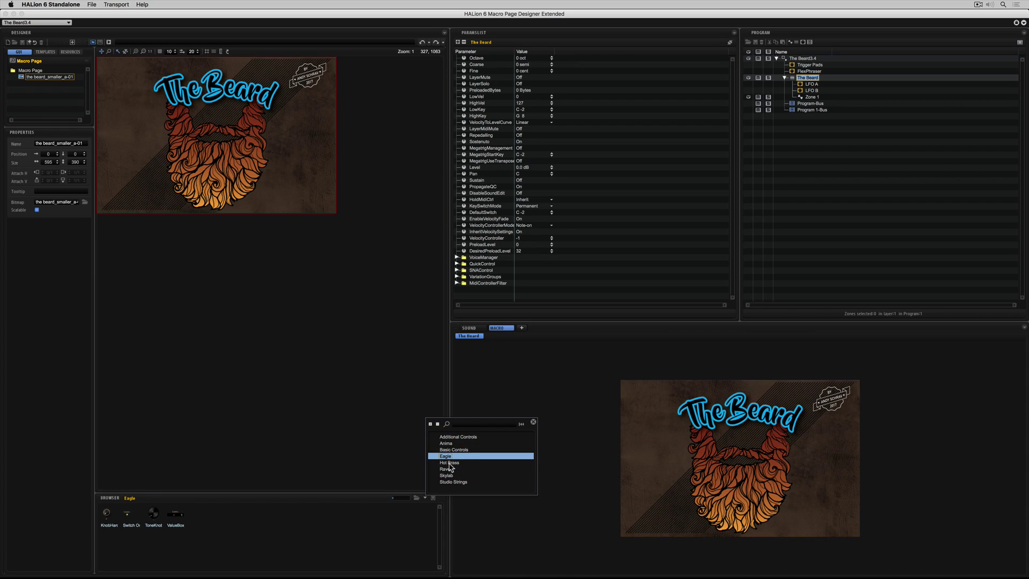
left_click(449, 463)
left_click(448, 470)
left_click(449, 476)
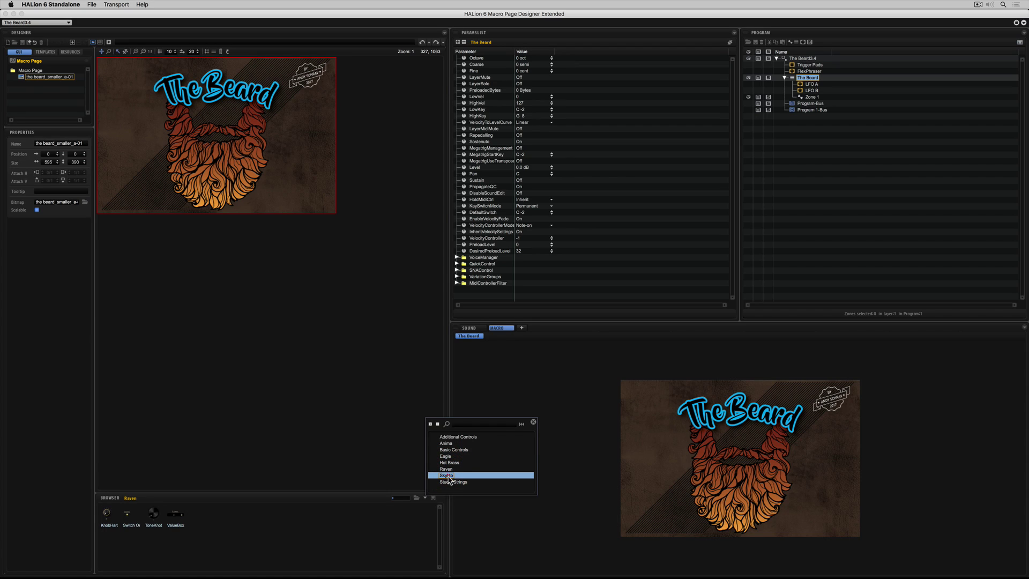
left_click(449, 482)
left_click(448, 443)
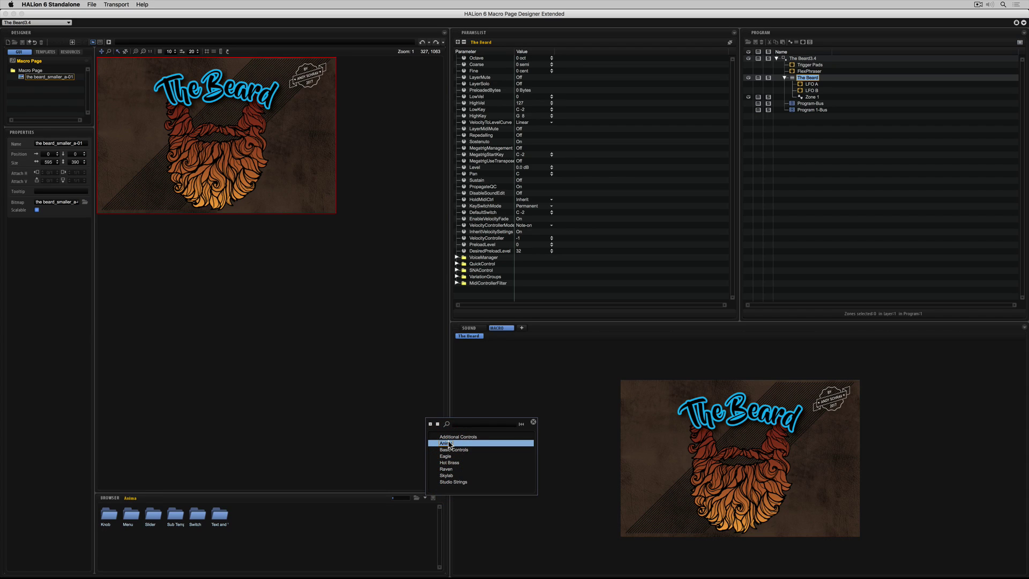
left_click(297, 537)
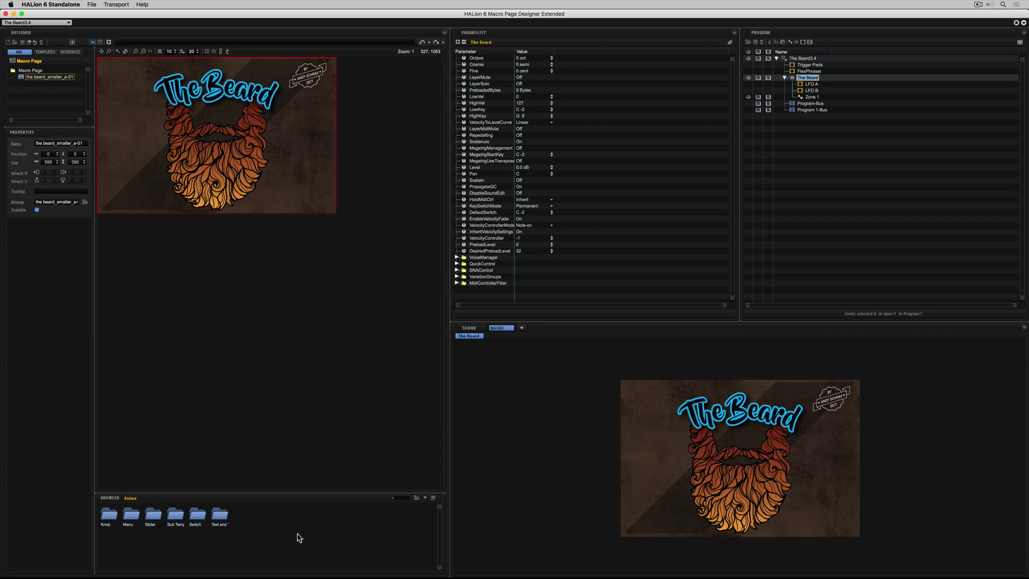
- Place a KnobHardware template from Anima's Knob folder beside the beard artwork, at about position 20, 119
double_click(108, 516)
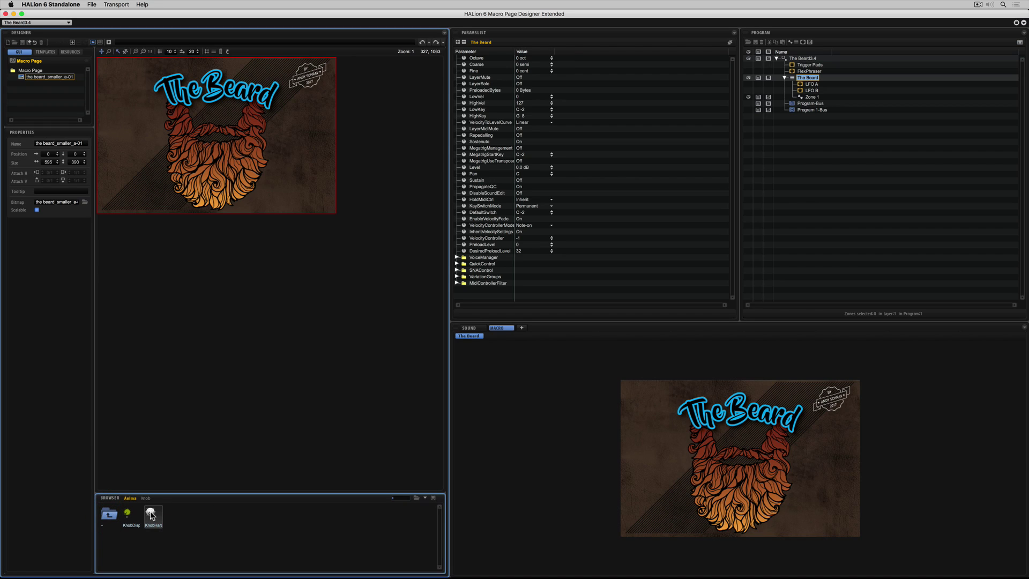
left_click_drag(152, 516, 105, 105)
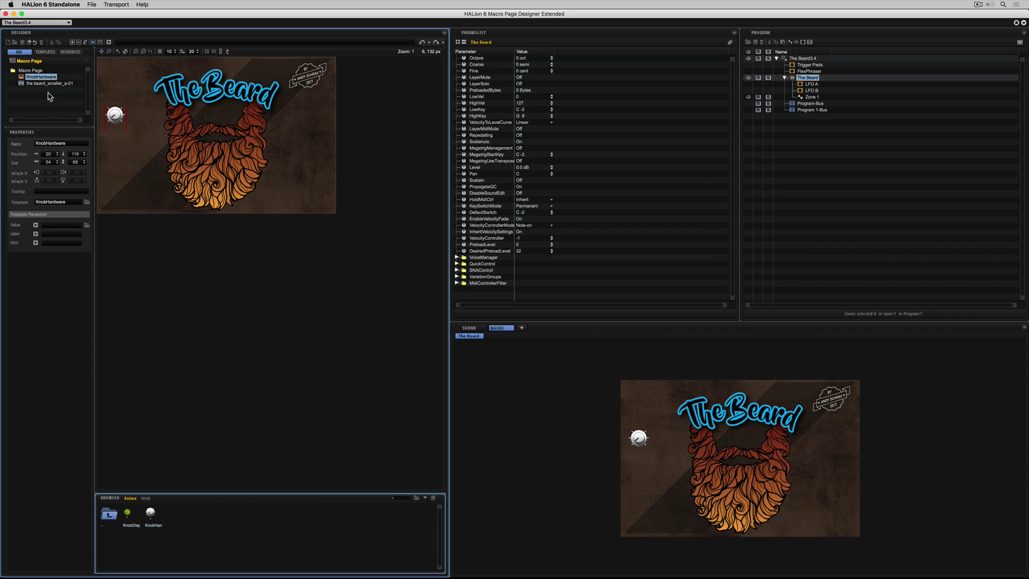
- Enlarge the element tree and open the KnobHardware template for editing, with its Variables and stack entries expanded
left_click_drag(43, 127, 42, 176)
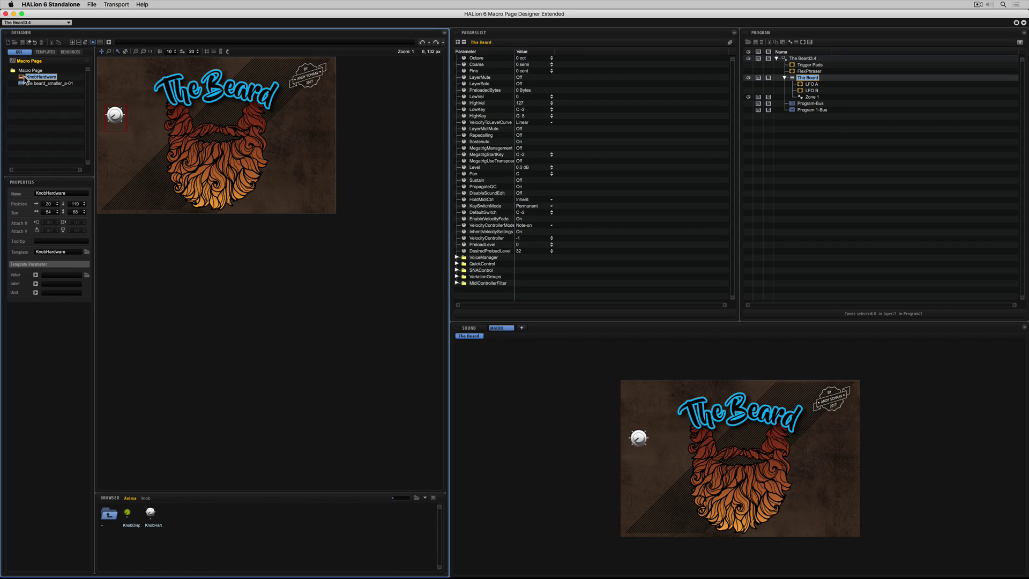
left_click(45, 51)
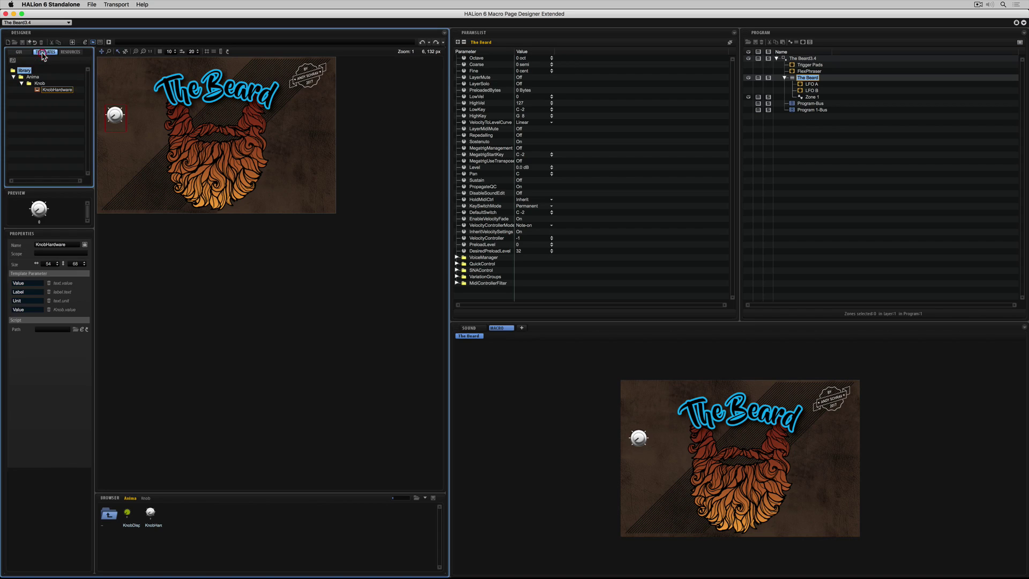
left_click(38, 91)
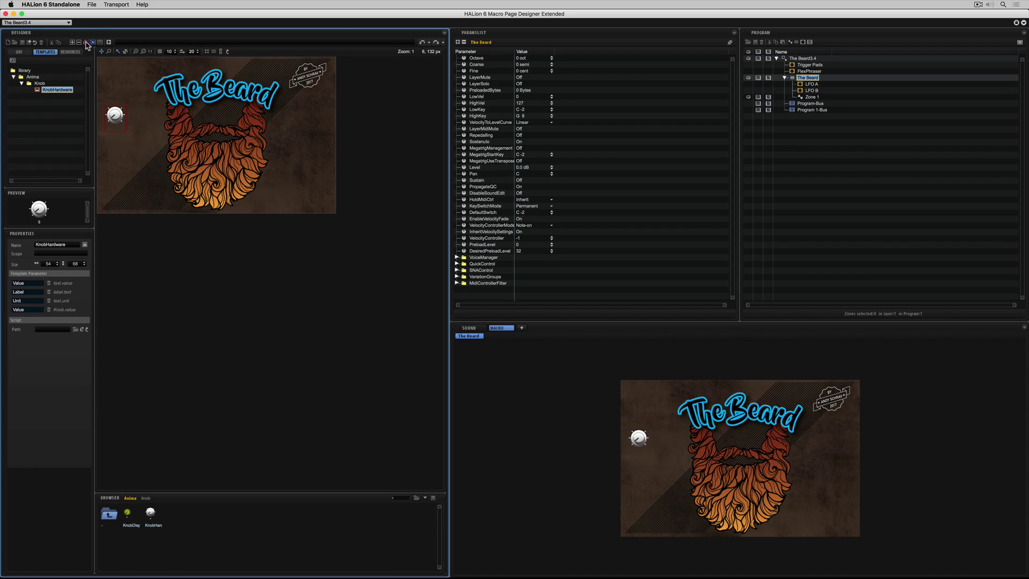
left_click(85, 43)
left_click(14, 83)
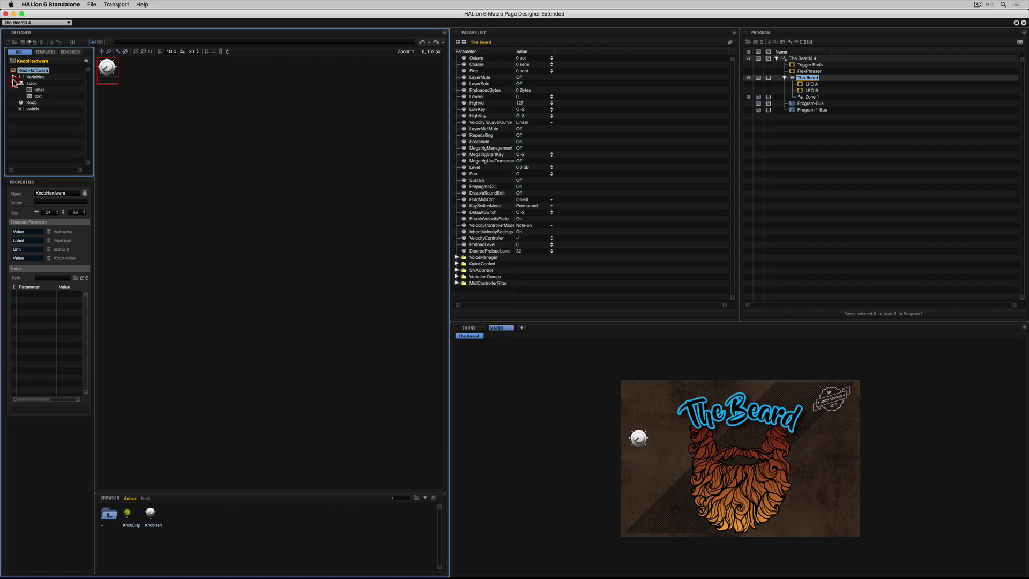
left_click(13, 77)
- Examine the KnobHardware template's text, label, knob and switch elements and the label's font choices, and return to the macro page's element tree
left_click(39, 102)
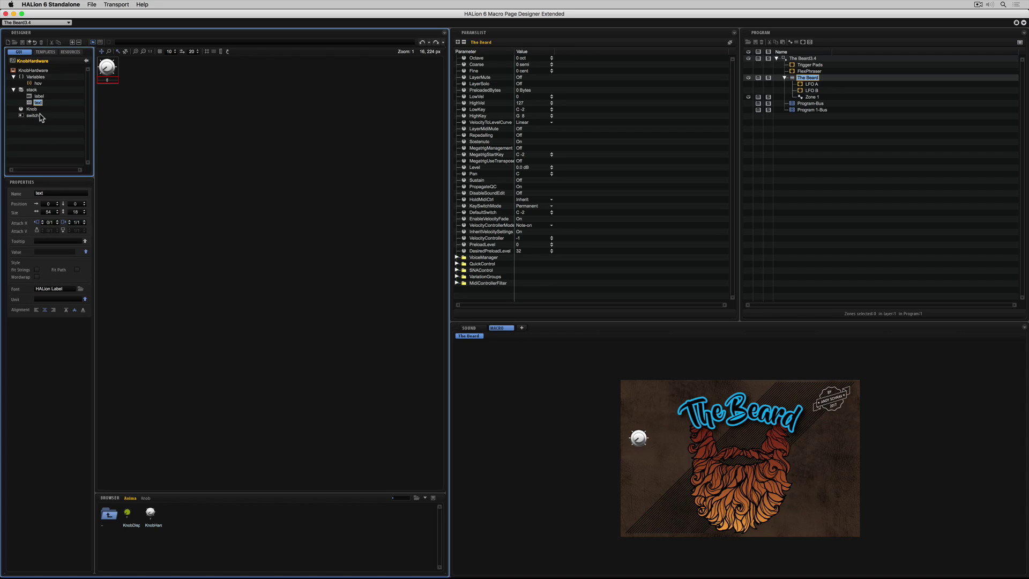
left_click(39, 96)
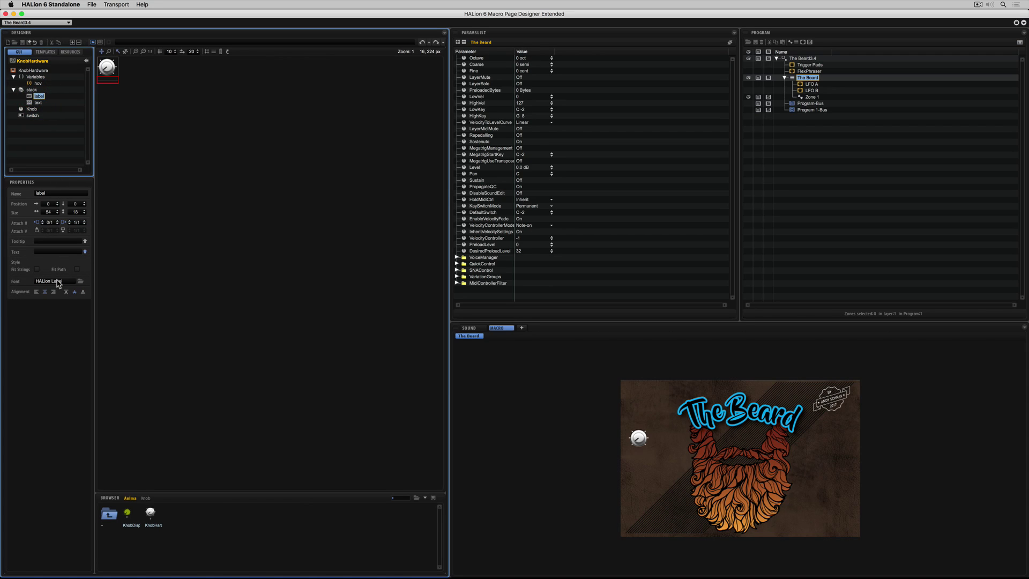
left_click(80, 281)
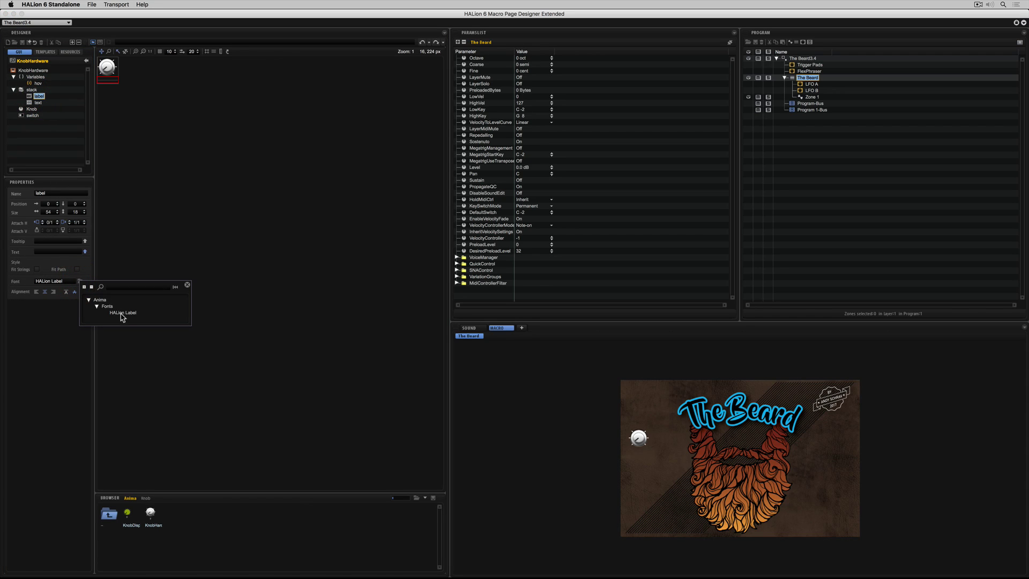
left_click(68, 330)
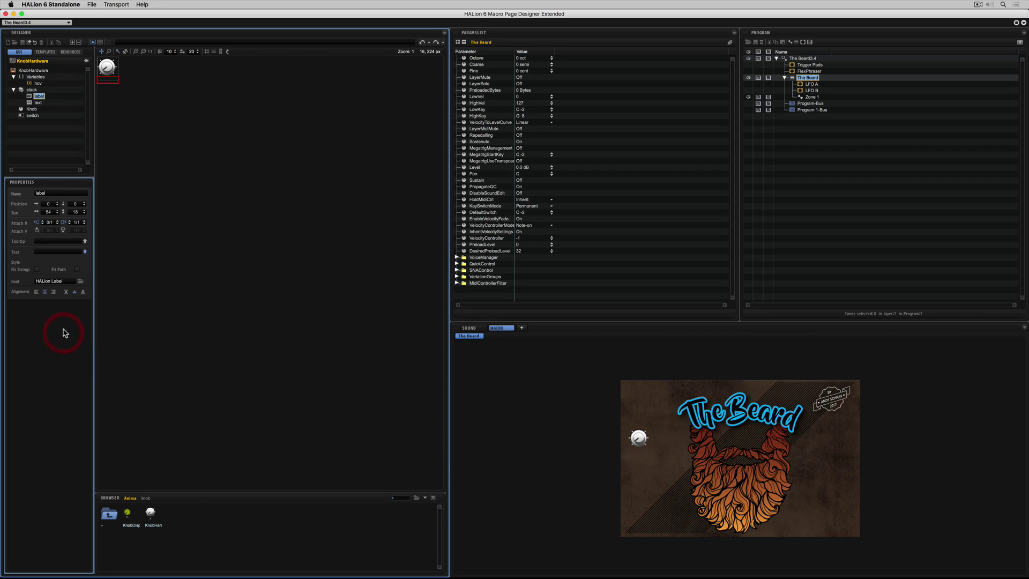
left_click(57, 221)
left_click(57, 221)
left_click(29, 110)
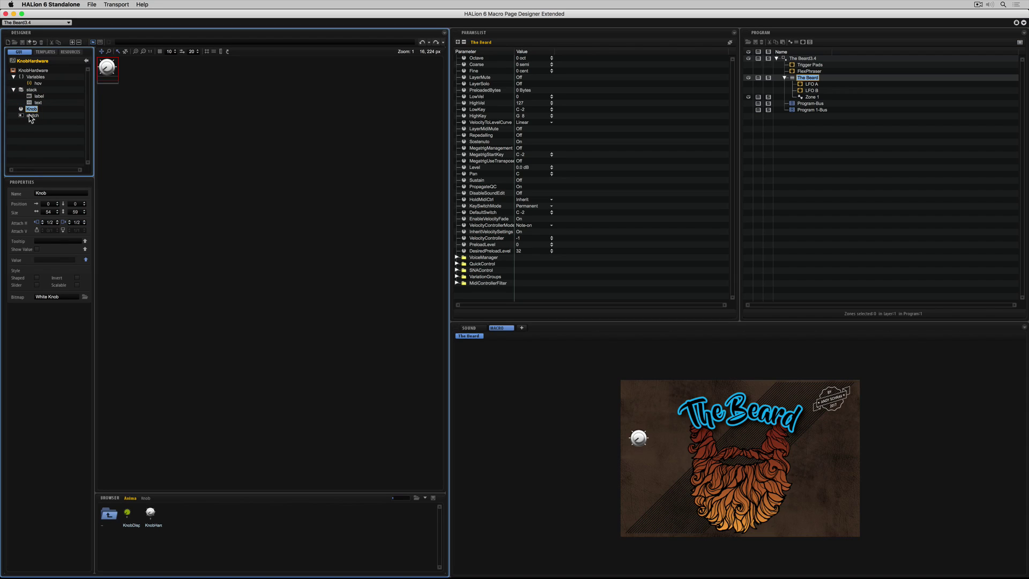
left_click(31, 115)
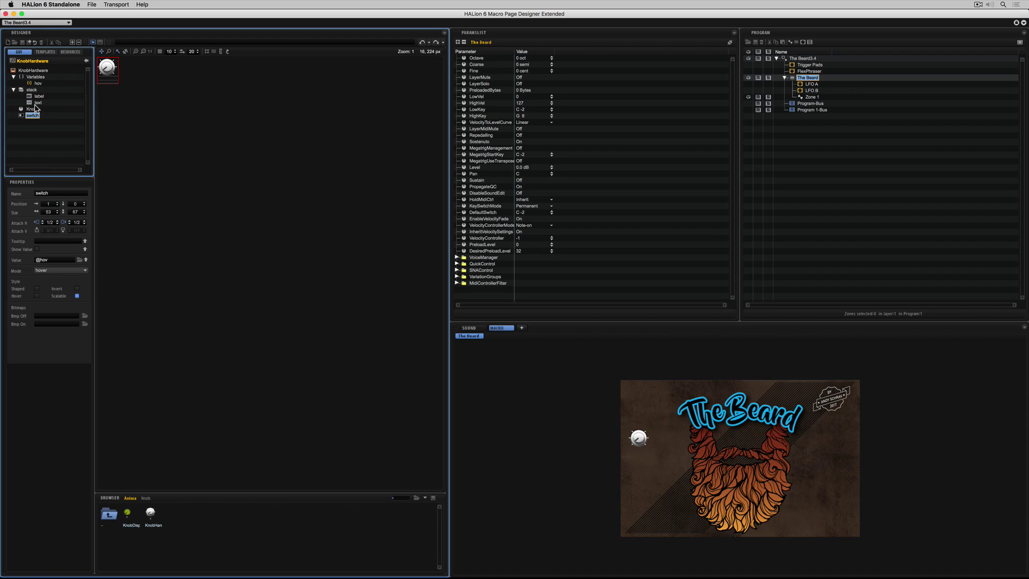
left_click(35, 71)
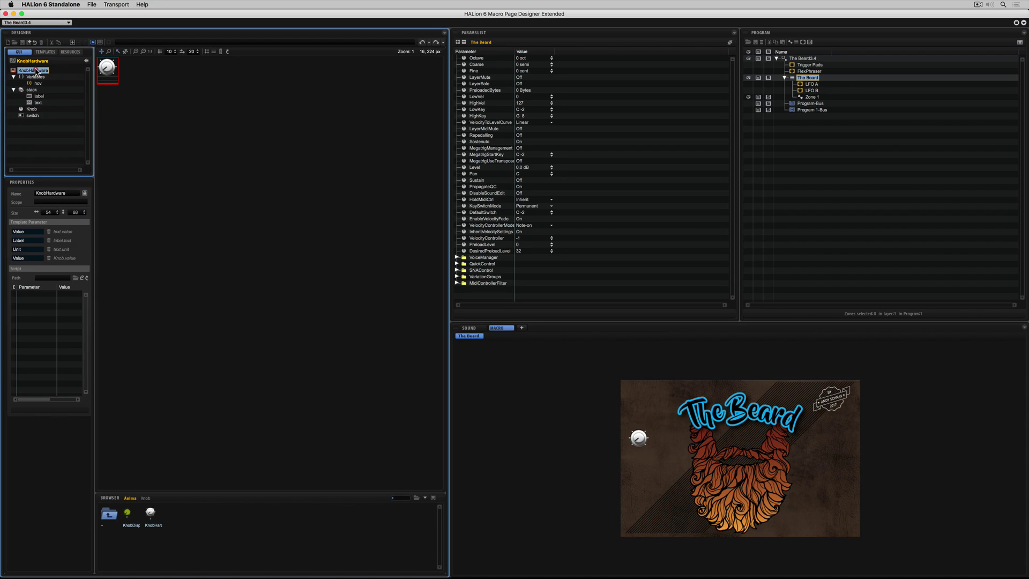
left_click(86, 61)
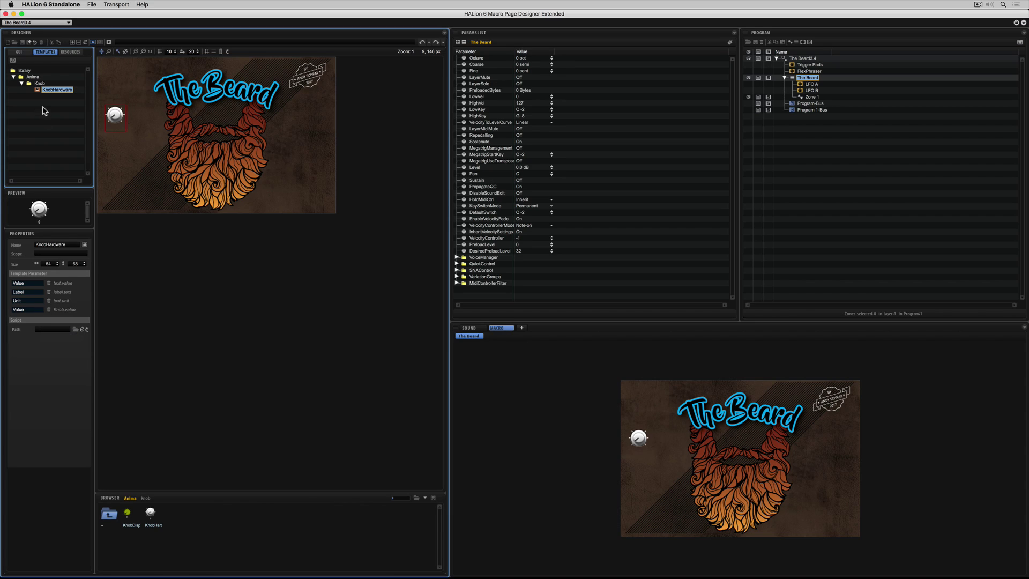
left_click(21, 52)
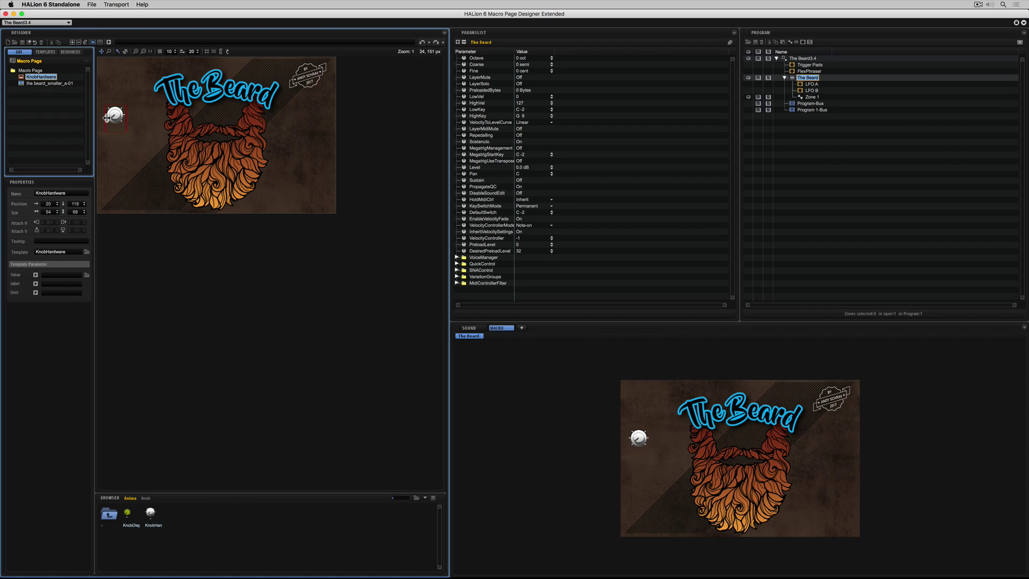
- Set the KnobHardware control's Label parameter to LEVEL
left_click(45, 284)
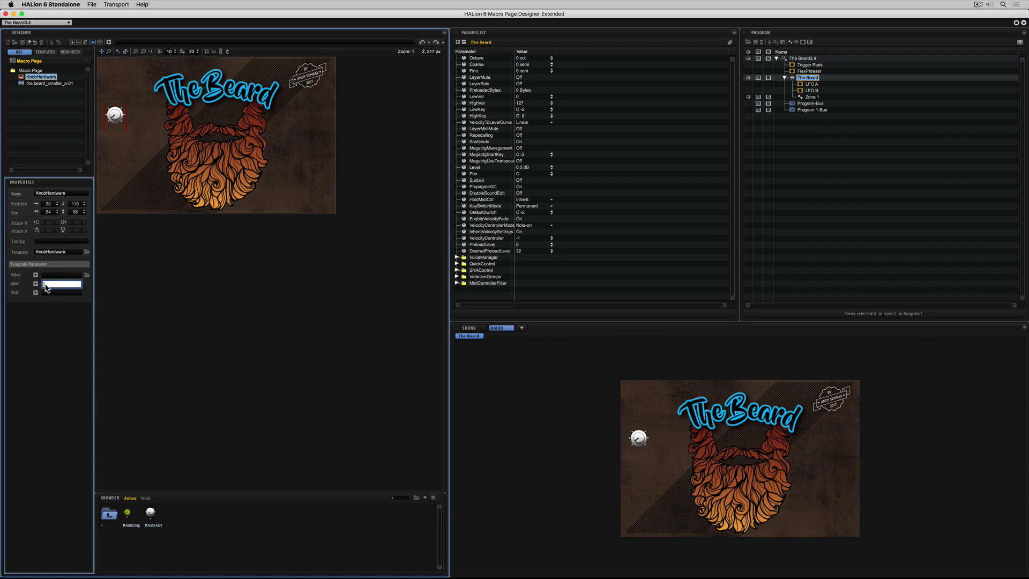
type("LEVEL")
key("Return")
left_click(637, 444)
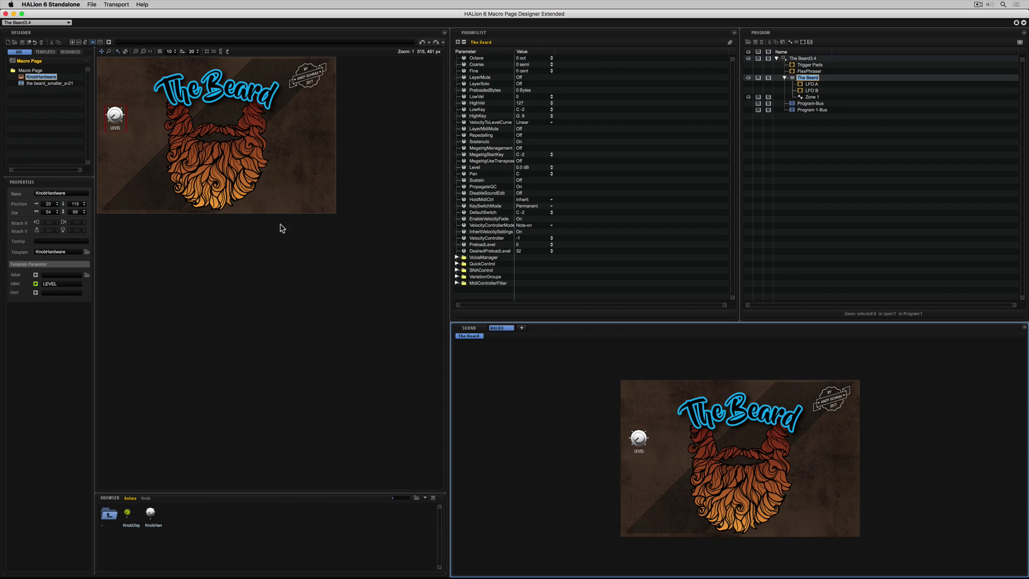
left_click(109, 119)
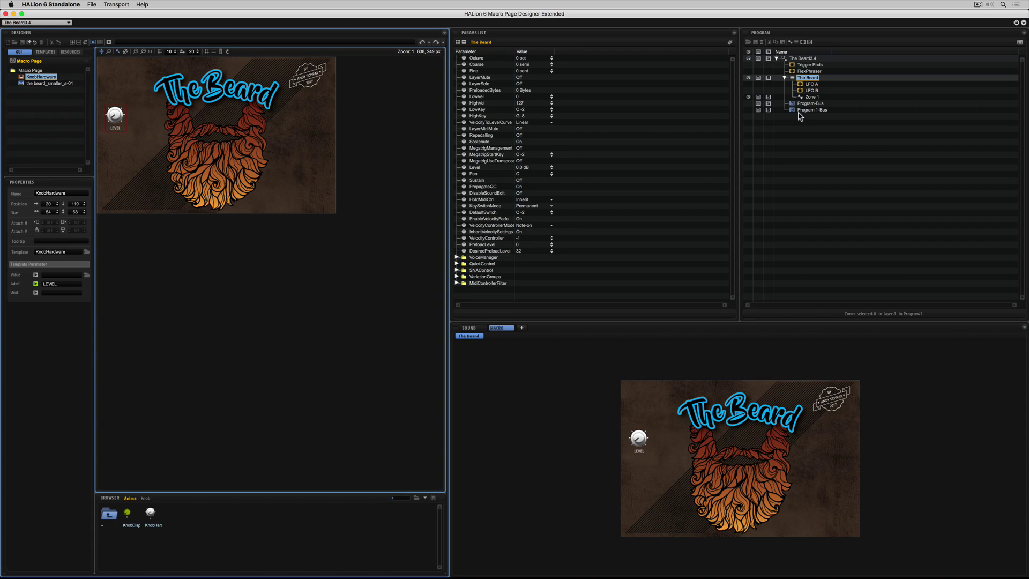
- Connect the Mix parameter of Zone 1's Osc 1 to the LEVEL knob
left_click(811, 97)
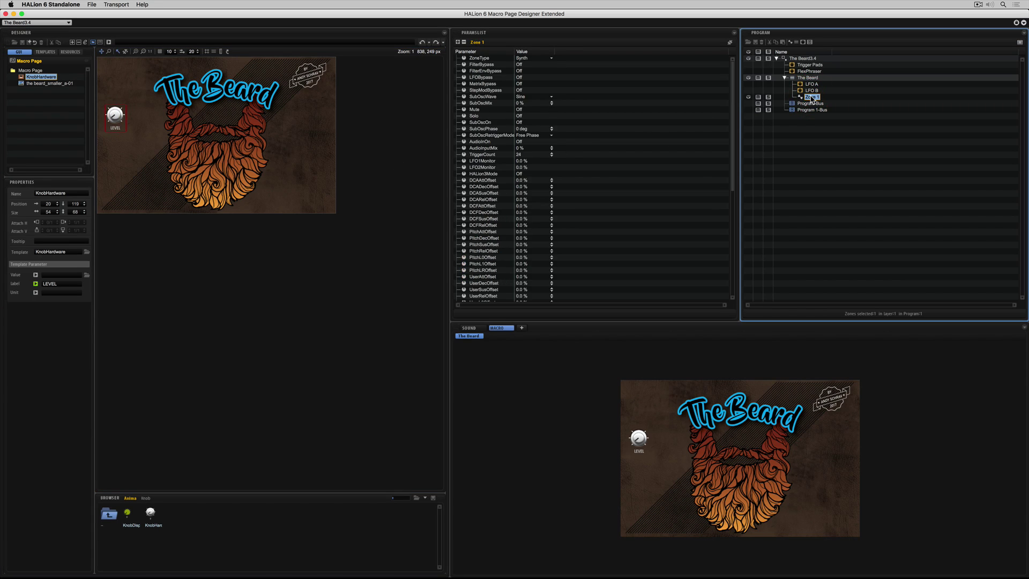
scroll(593, 129, "down", 10)
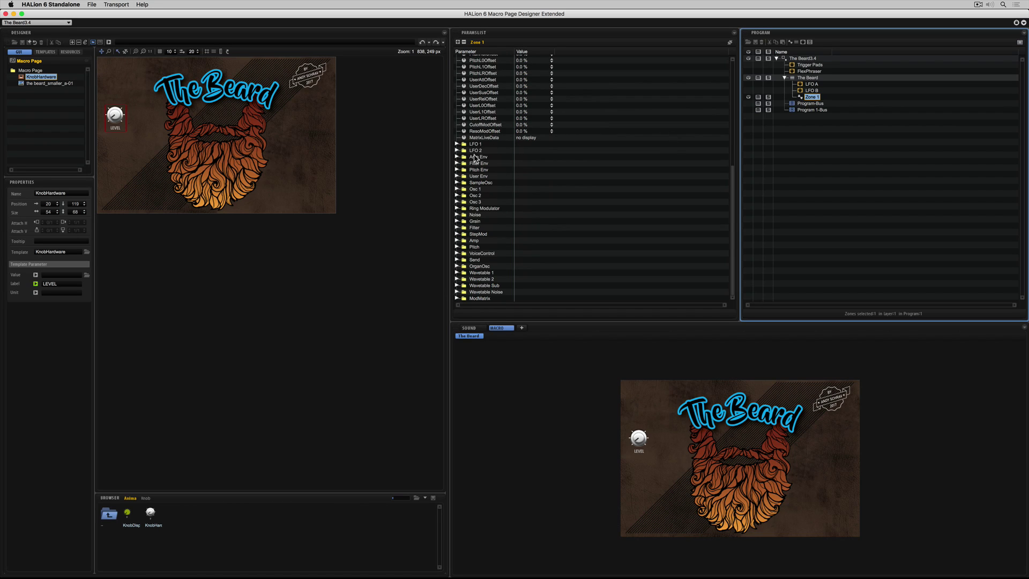
left_click(456, 189)
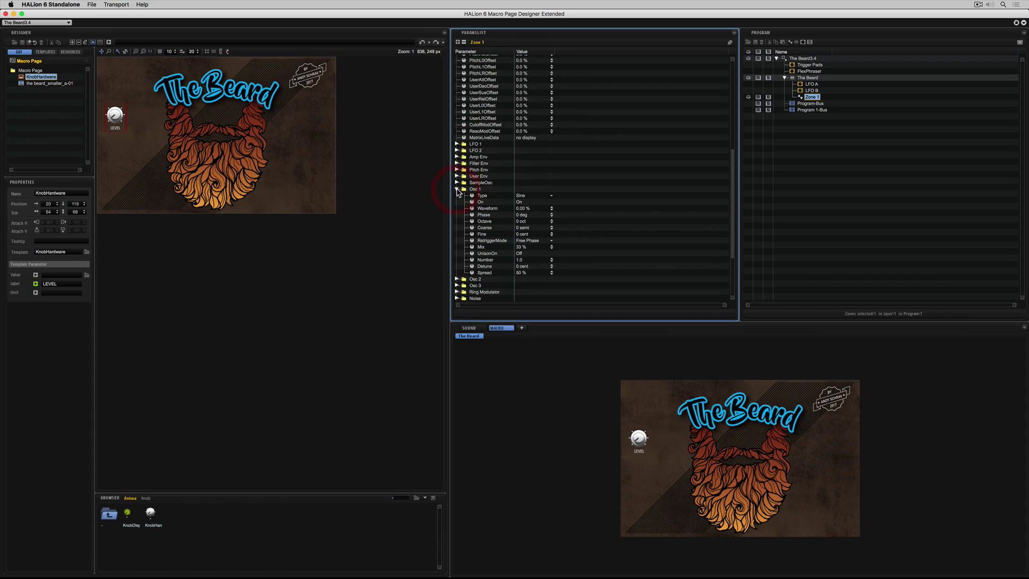
left_click_drag(482, 250, 118, 119)
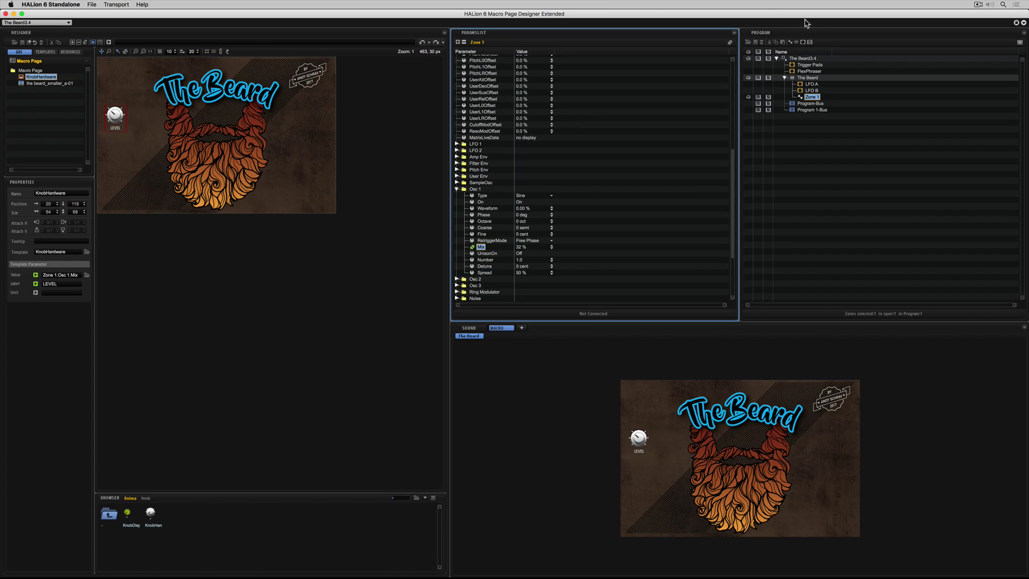
- Deactivate the FlexPhraser module in its sound editor
left_click(813, 72)
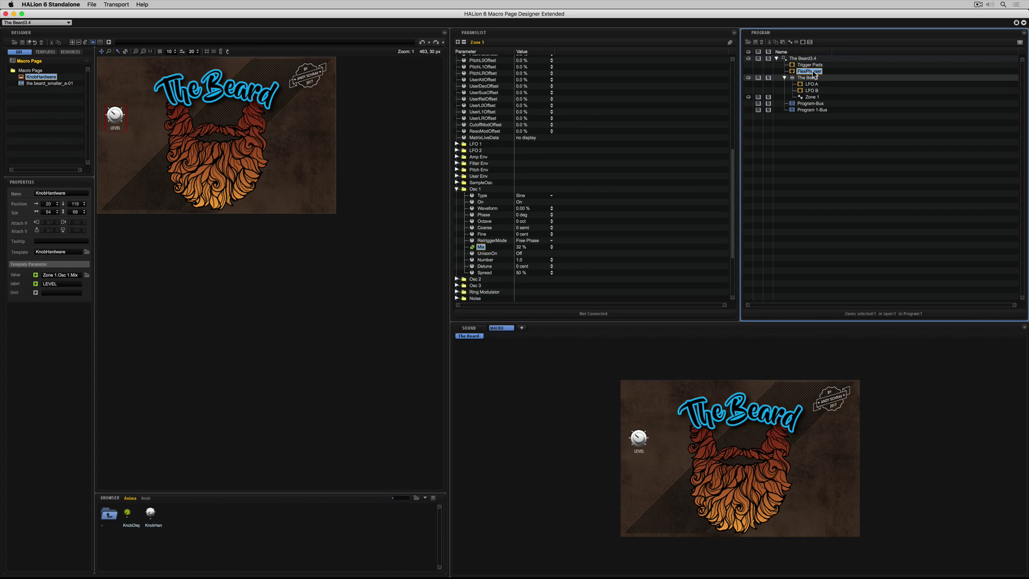
left_click(467, 329)
left_click(461, 352)
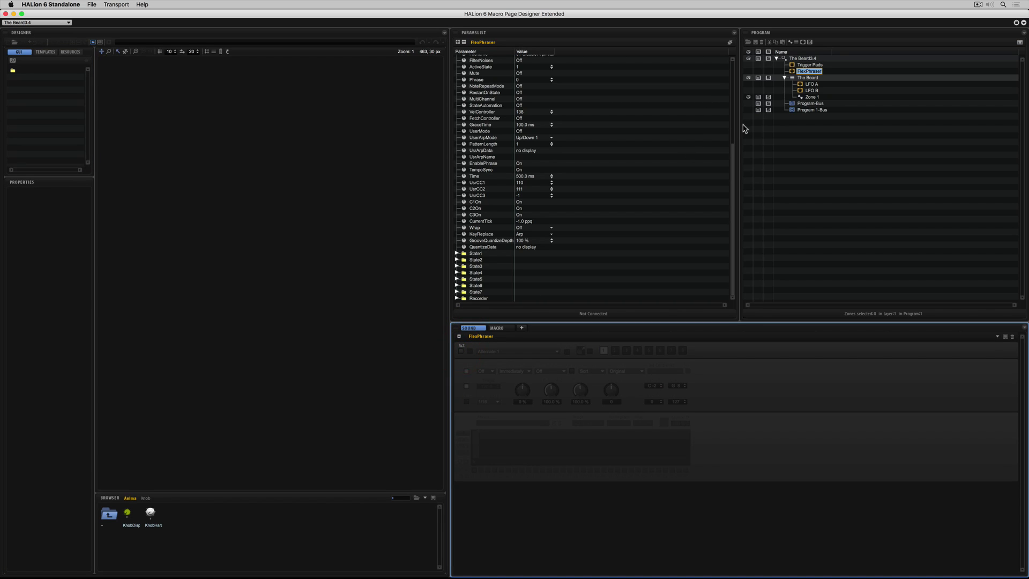
- Turn the LEVEL knob down to about 1% on The Beard's macro page and check the Osc 1 level in Zone 1's sound editor
left_click(809, 100)
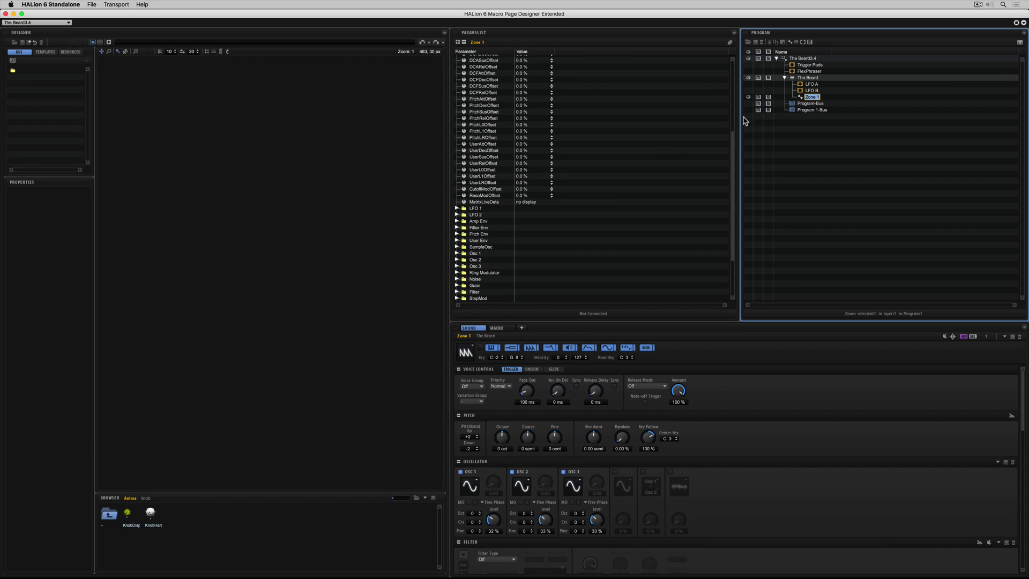
left_click(806, 78)
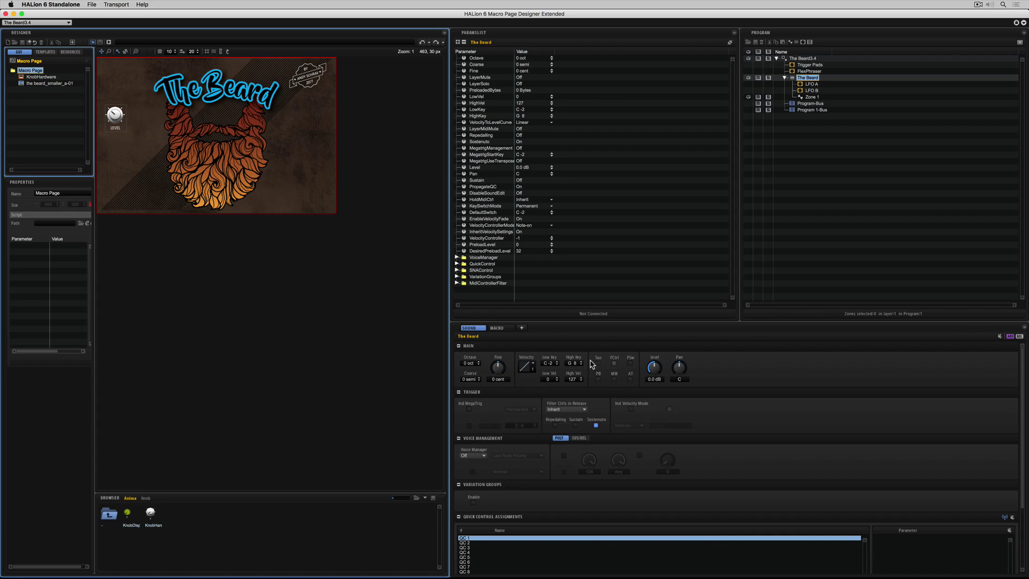
left_click(504, 329)
left_click(633, 449)
left_click(469, 328)
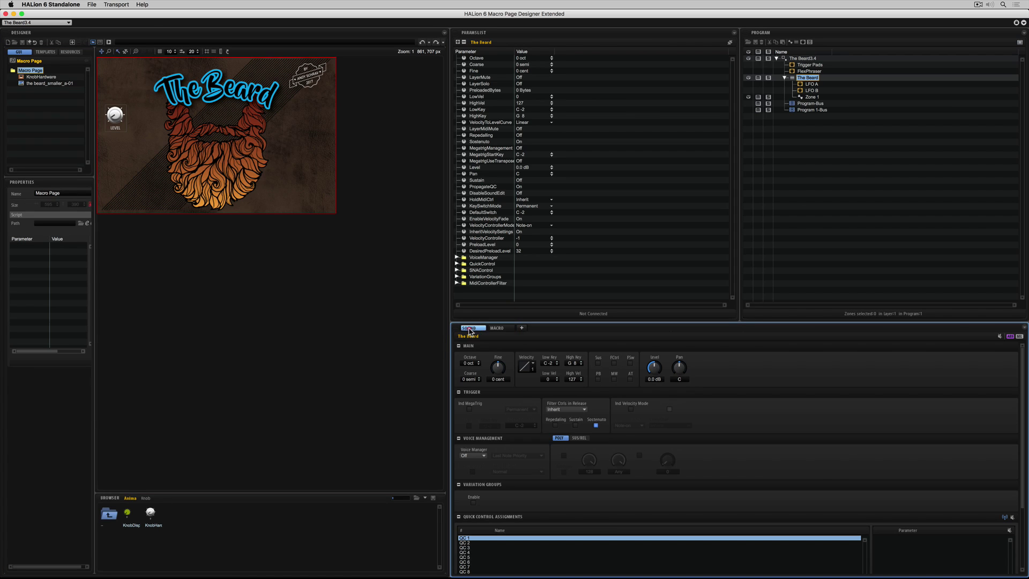
left_click(813, 97)
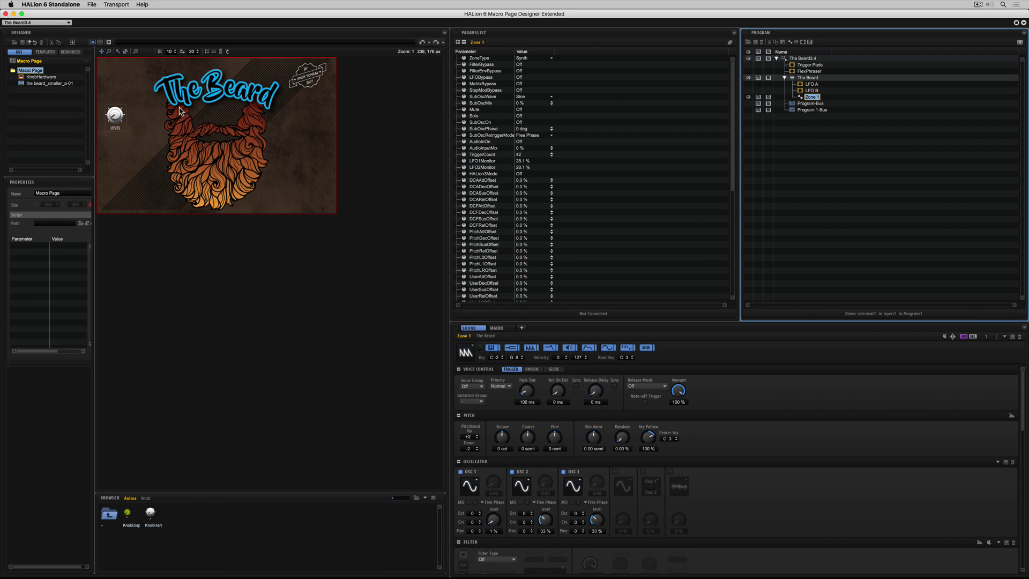
- Enable the designer's test mode and turn the LEVEL knob up to about 71, comparing it with Osc 1's own level control
left_click(109, 42)
left_click_drag(115, 115, 133, 82)
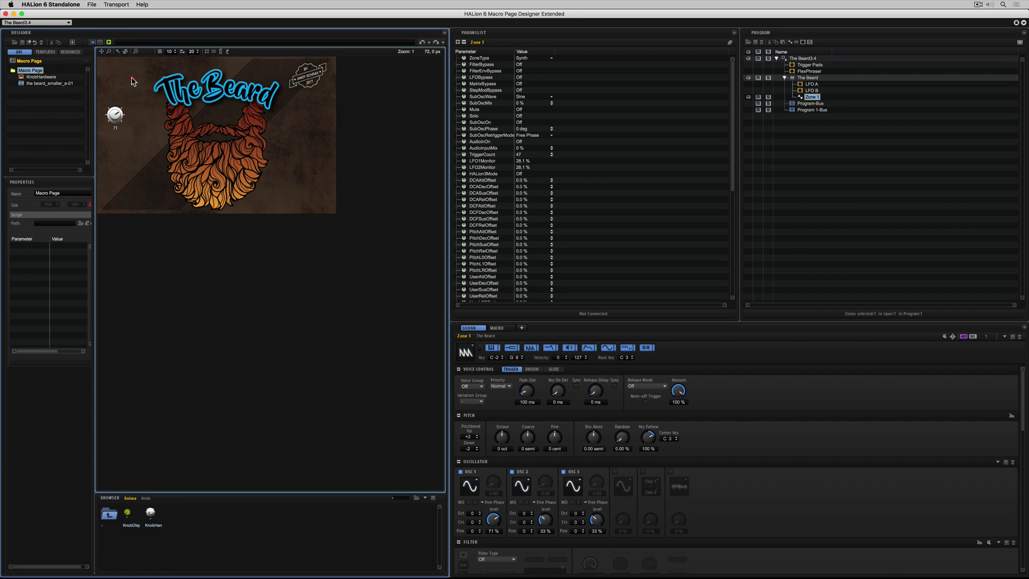
left_click(491, 524)
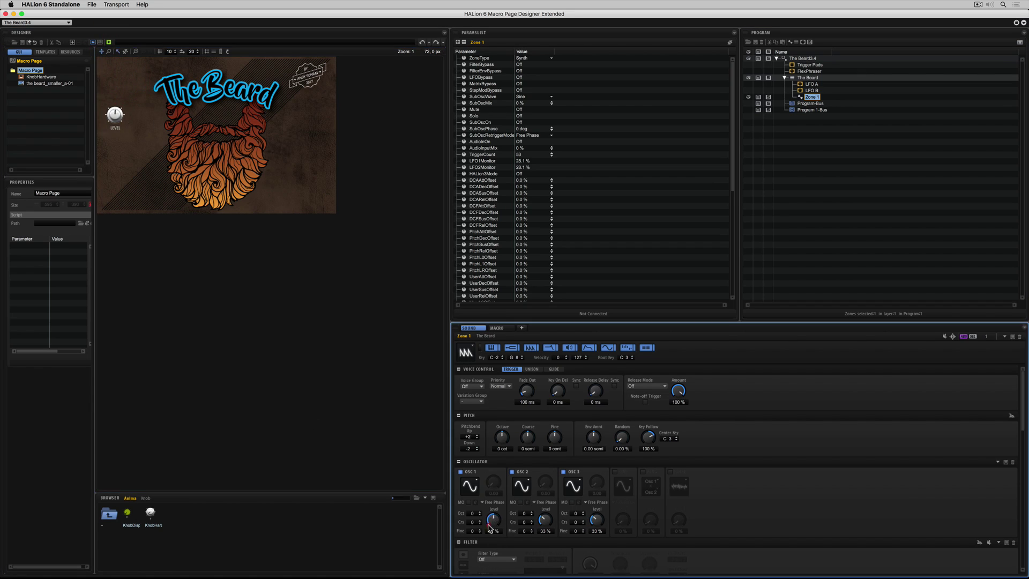
- Switch off Osc 2 and Osc 3, set Osc 1's level to about 65%, and leave test mode
left_click(512, 472)
left_click(565, 471)
left_click_drag(492, 518, 490, 494)
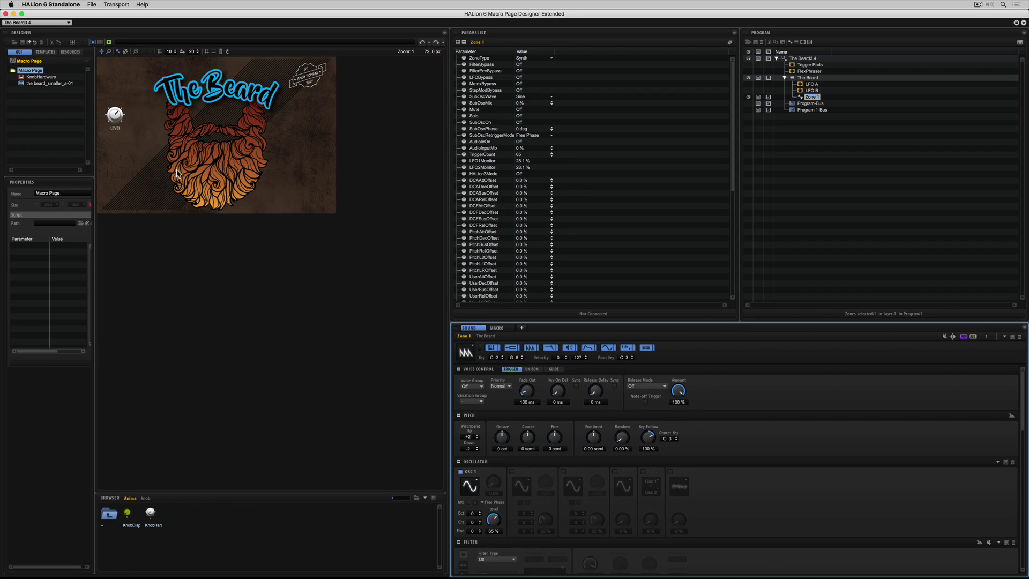
left_click(114, 116)
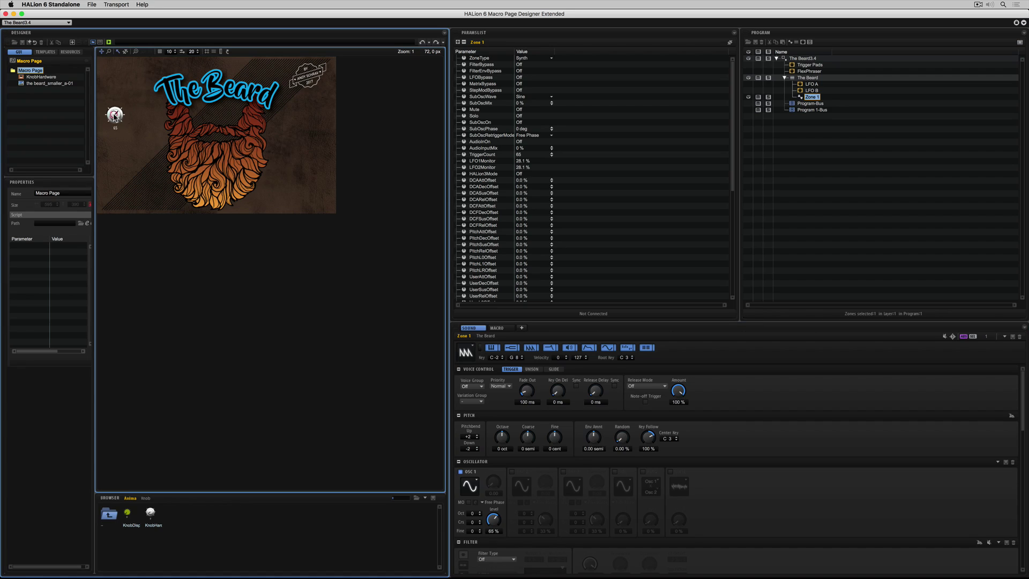
left_click(109, 43)
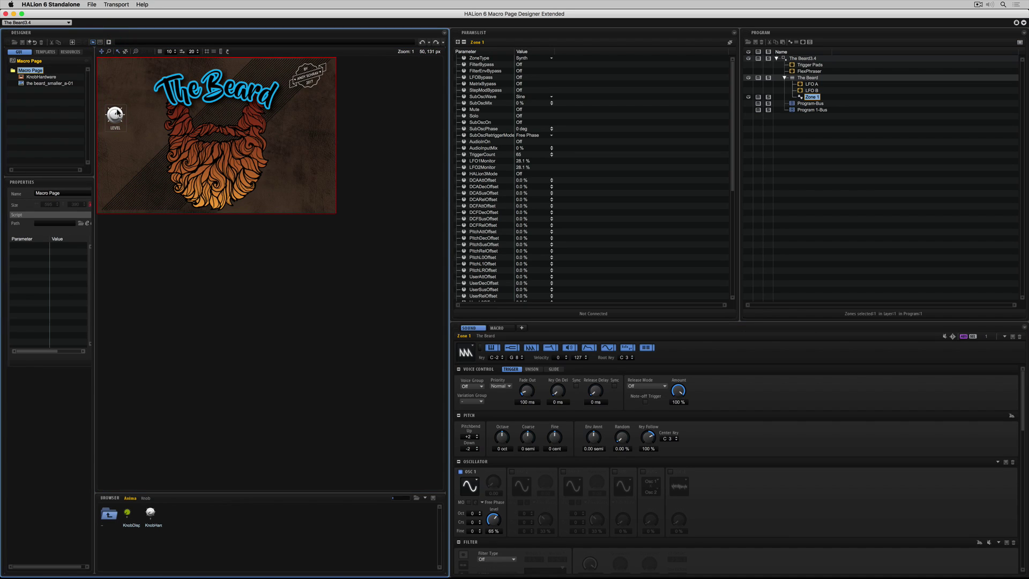
- Duplicate the LEVEL knob beside the original, at about position 72, 120
left_click(118, 112)
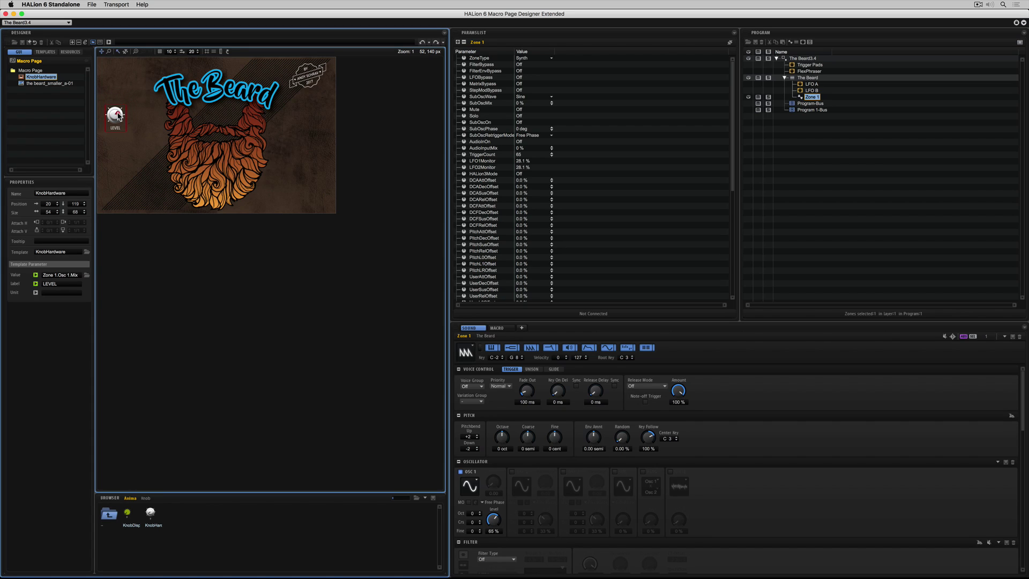
left_click_drag(119, 116, 139, 116)
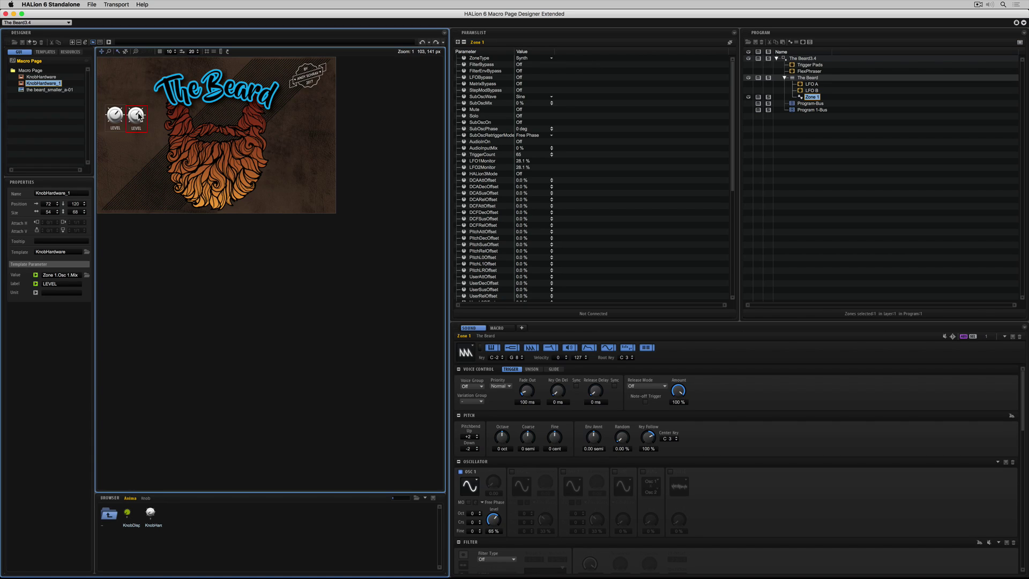
- Show the rulers and guides, and add a horizontal guide line through the two LEVEL knobs
left_click(213, 51)
left_click(220, 52)
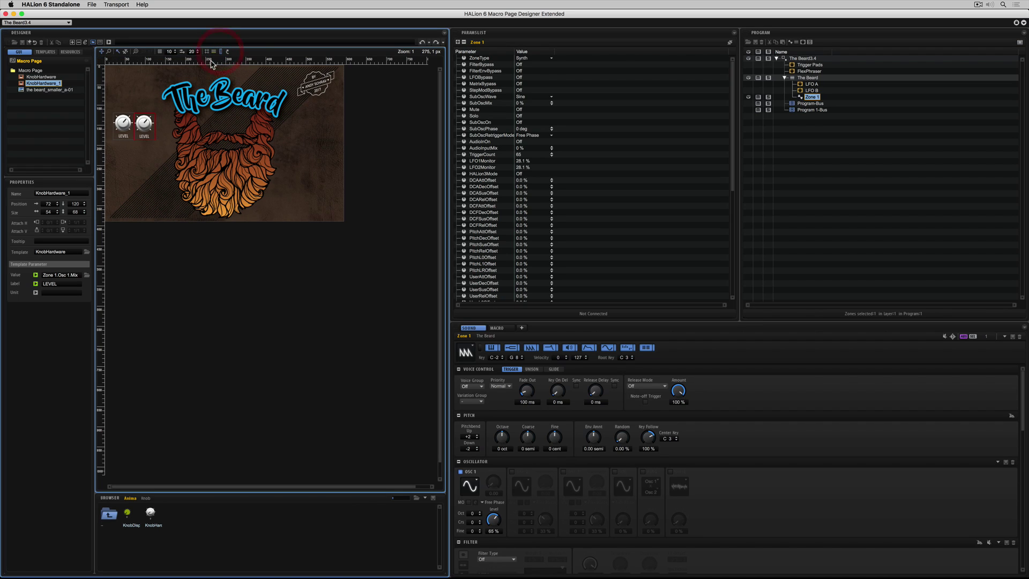
left_click(125, 127)
right_click(125, 127)
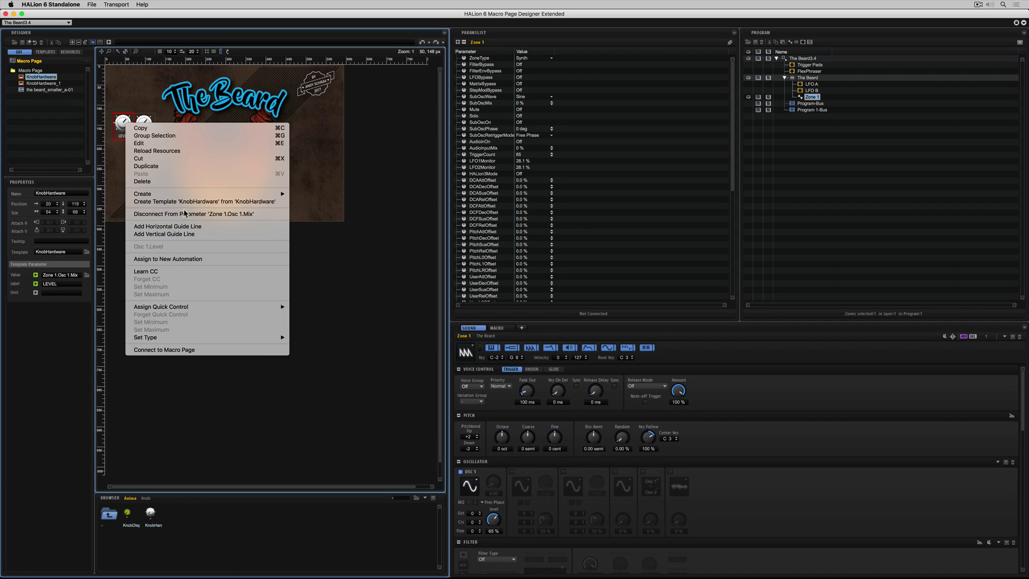
left_click(188, 227)
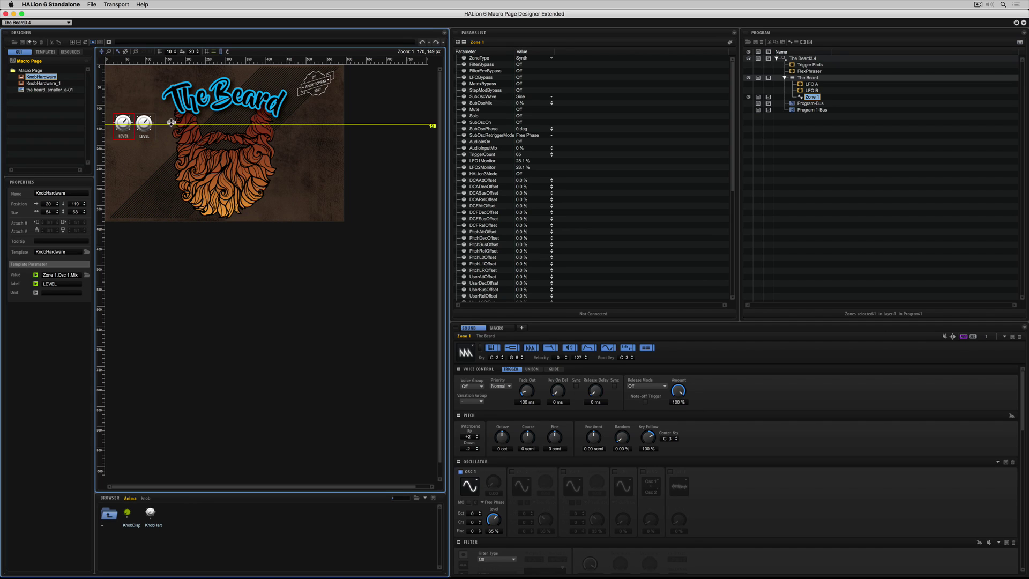
left_click_drag(169, 124, 169, 121)
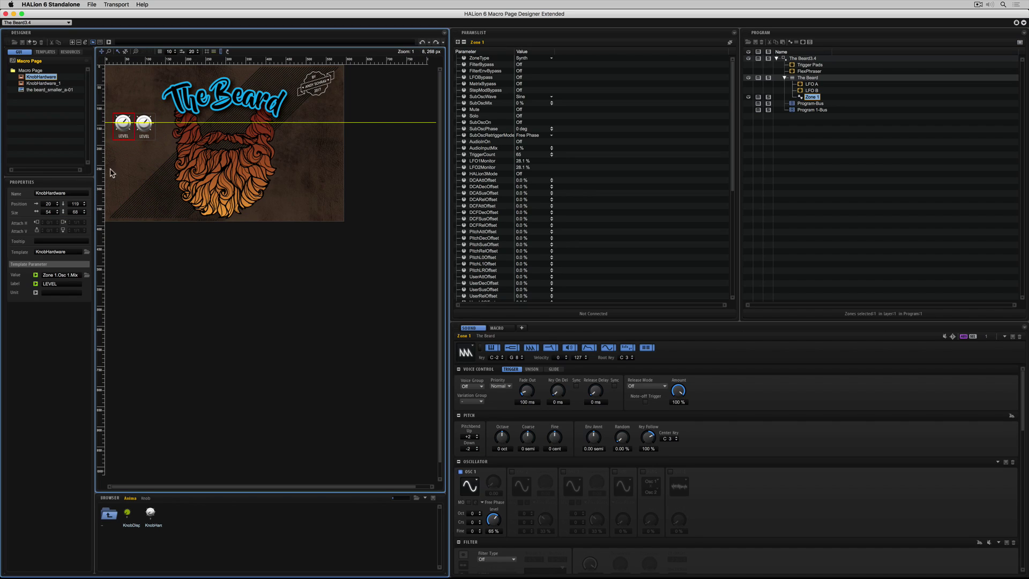
- Set the duplicated knob's vertical position to 119 and move the horizontal guide line above the knobs to about 114
left_click(145, 134)
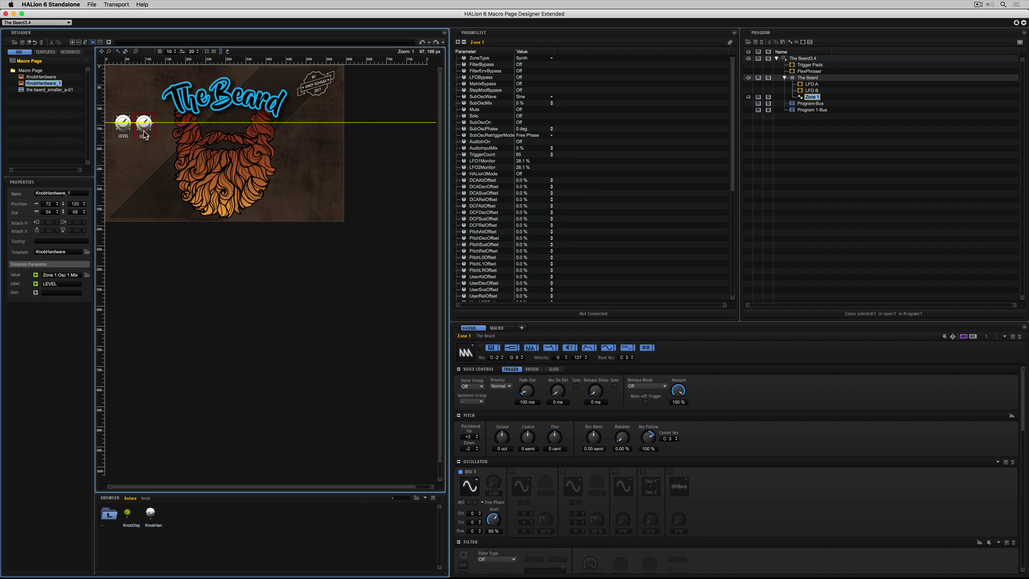
double_click(75, 204)
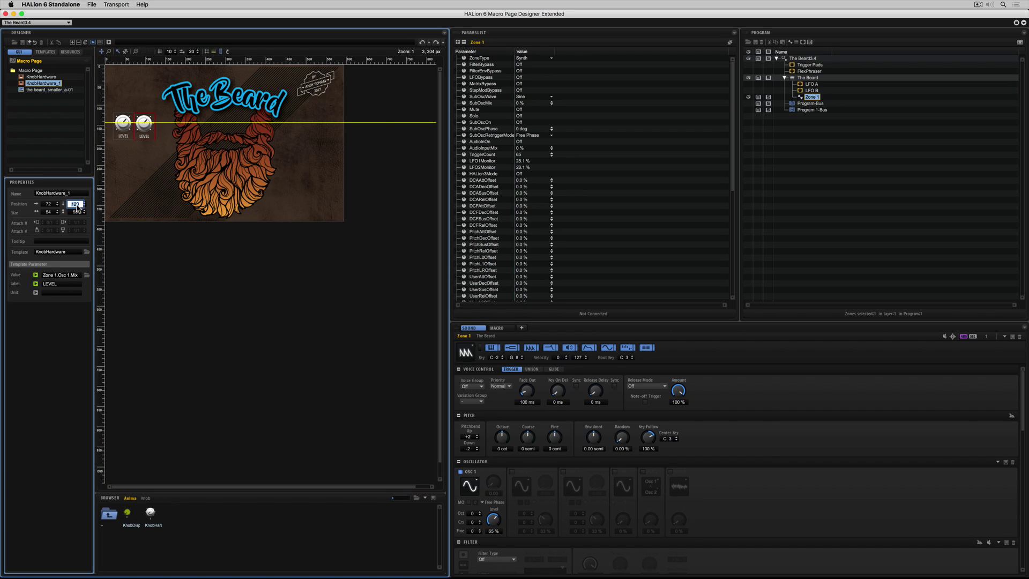
type("119")
key("Return")
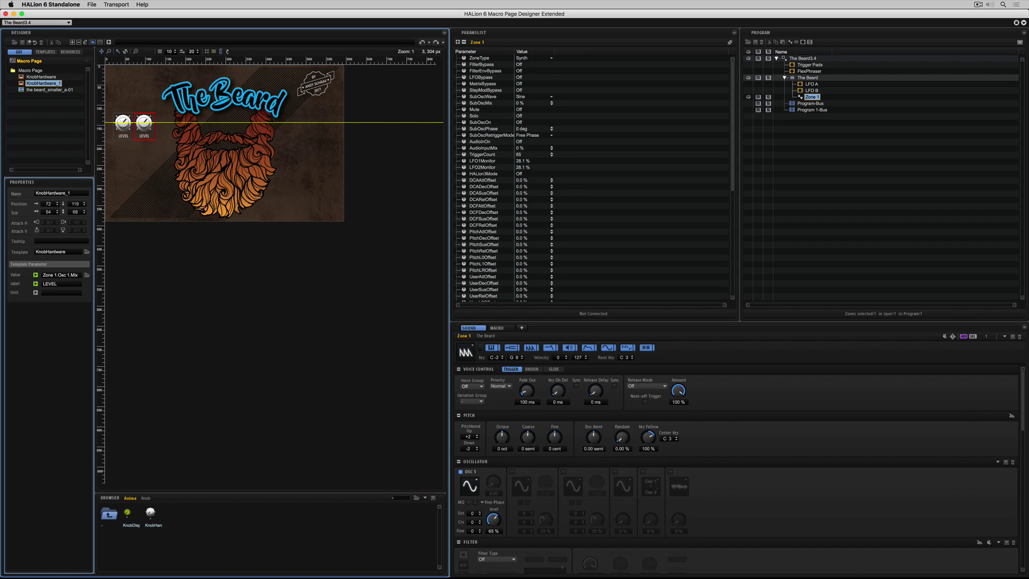
left_click_drag(197, 122, 196, 111)
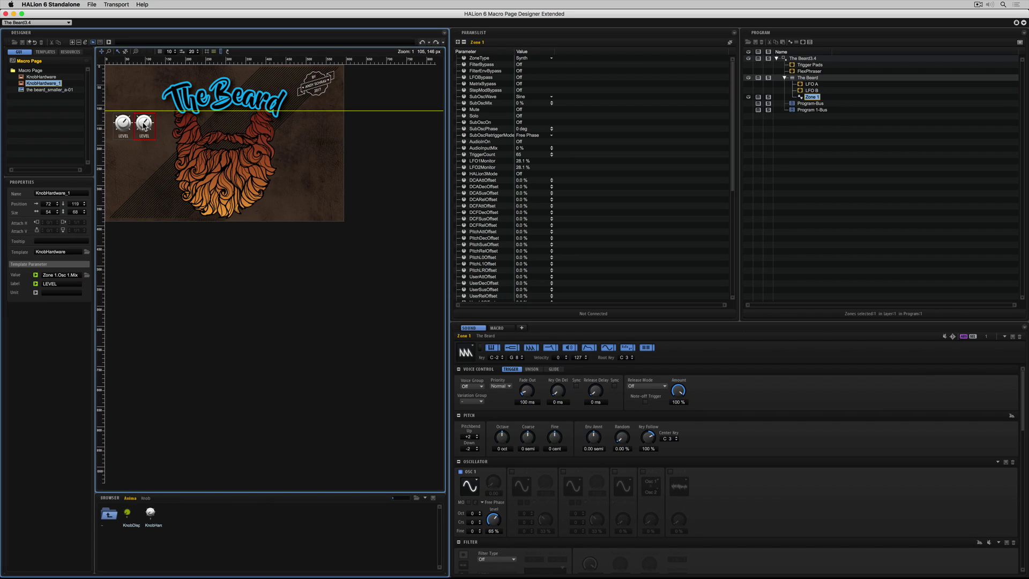
- Duplicate the pair of LEVEL knobs three times along the guide line to form a row of eight knobs
left_click(43, 76, "shift")
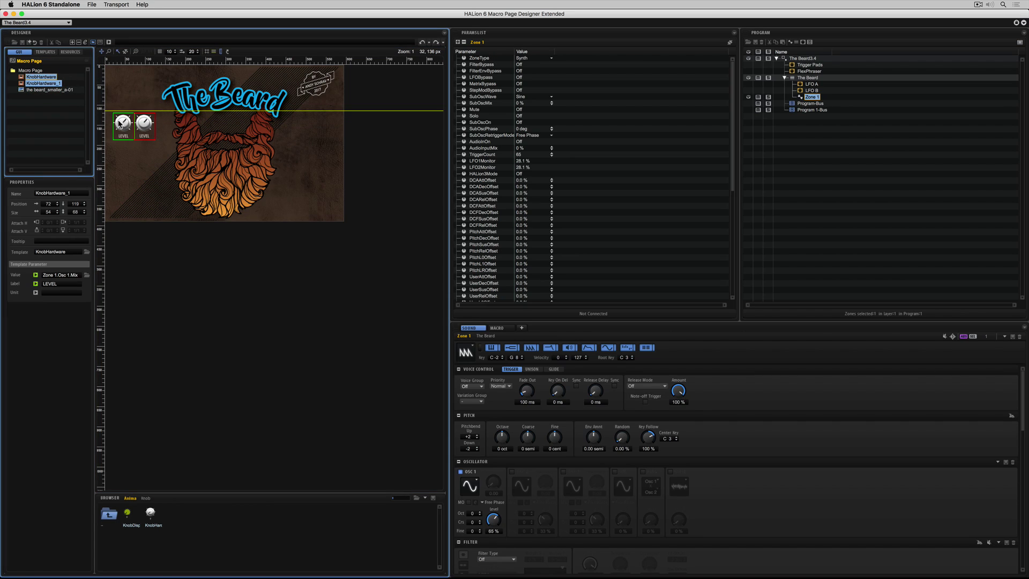
left_click_drag(123, 124, 165, 126)
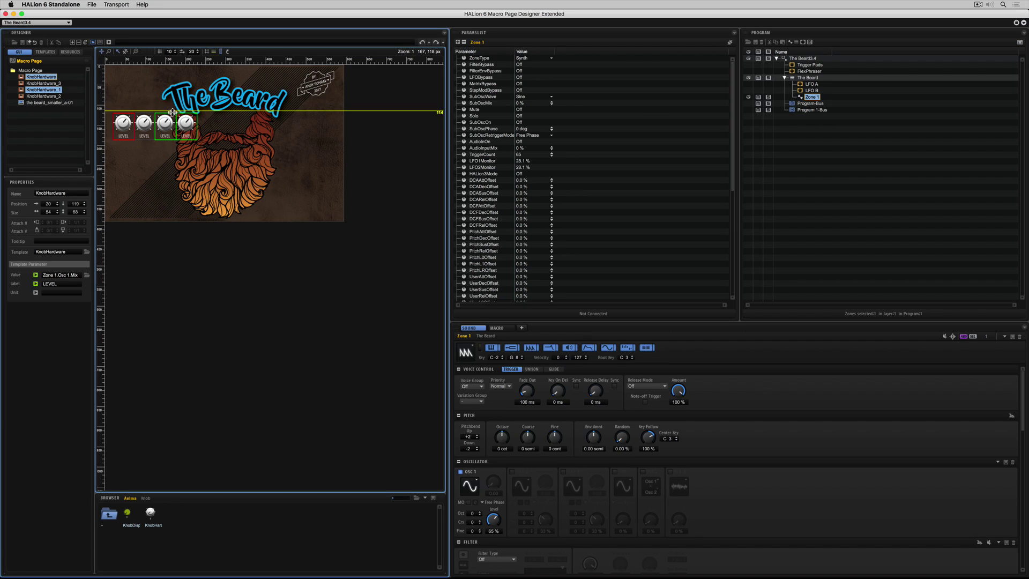
left_click_drag(163, 126, 205, 127)
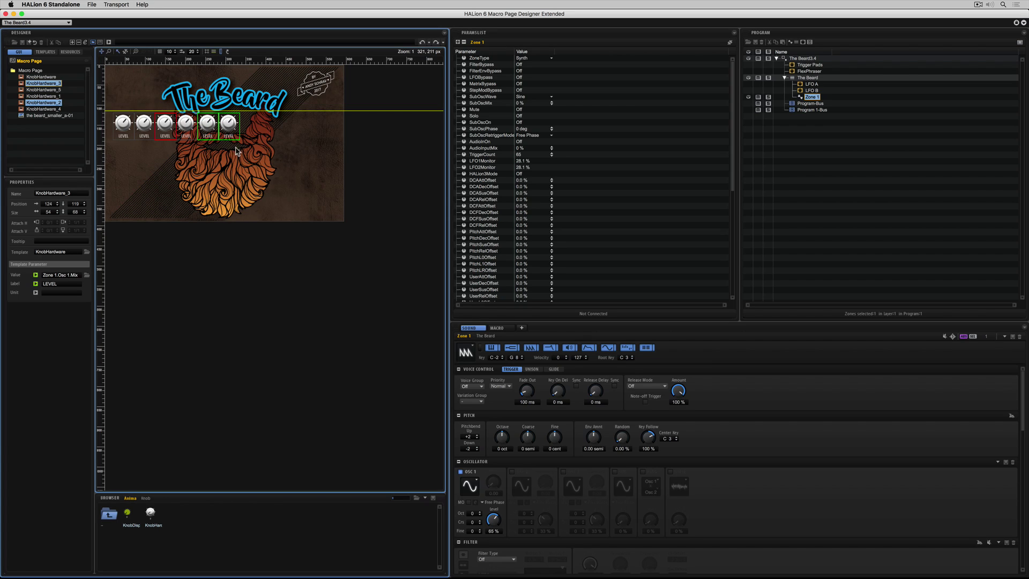
left_click_drag(208, 124, 248, 126)
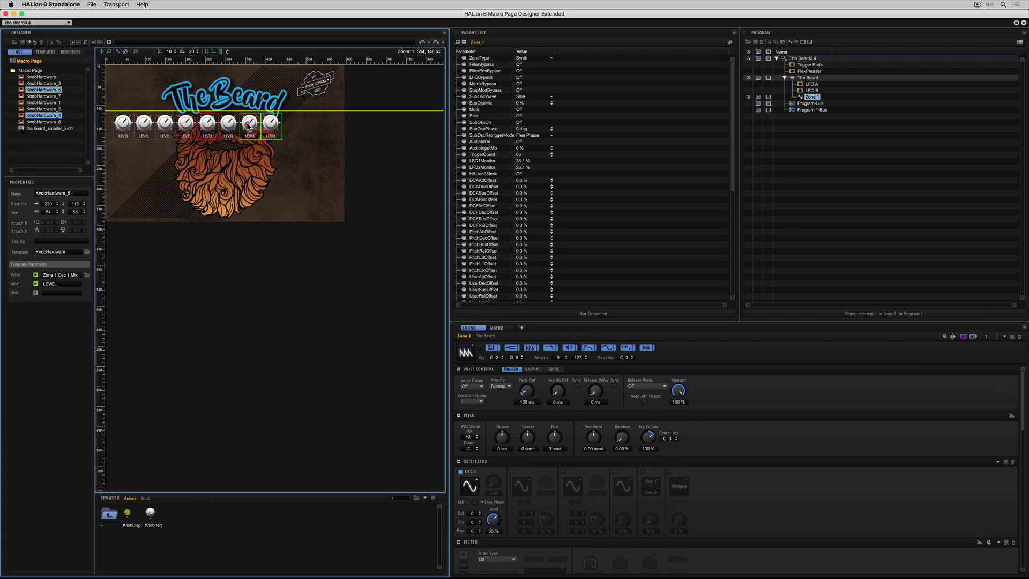
left_click(312, 147)
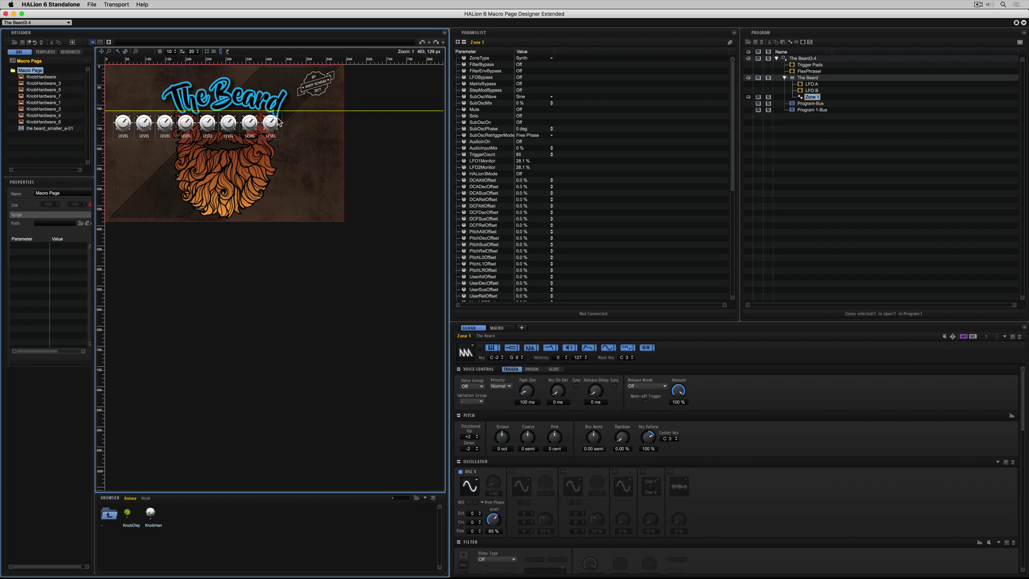
- Connect the second knob to the Waveform parameter of Osc 1 in Zone 1
left_click(122, 126)
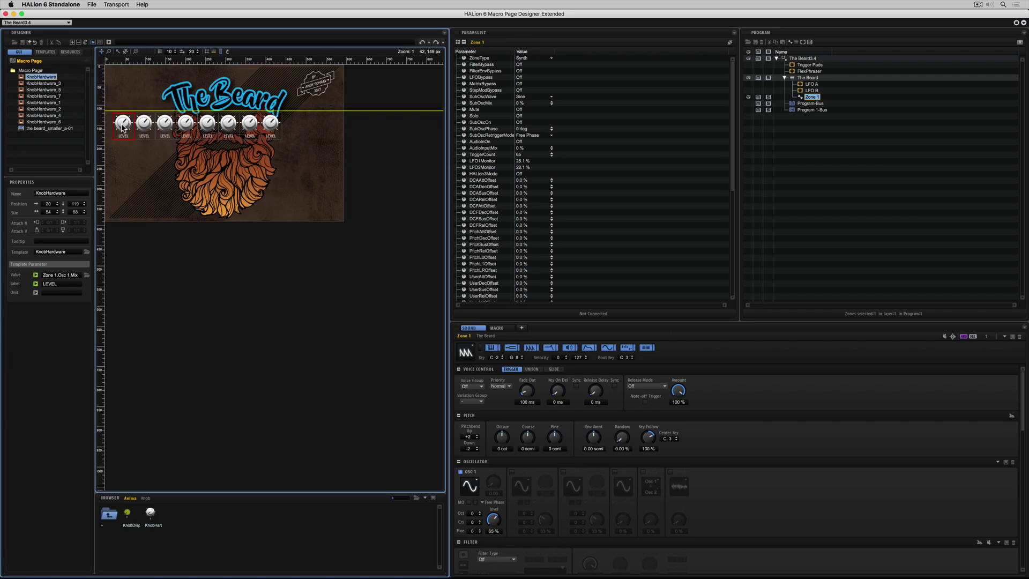
left_click(147, 127)
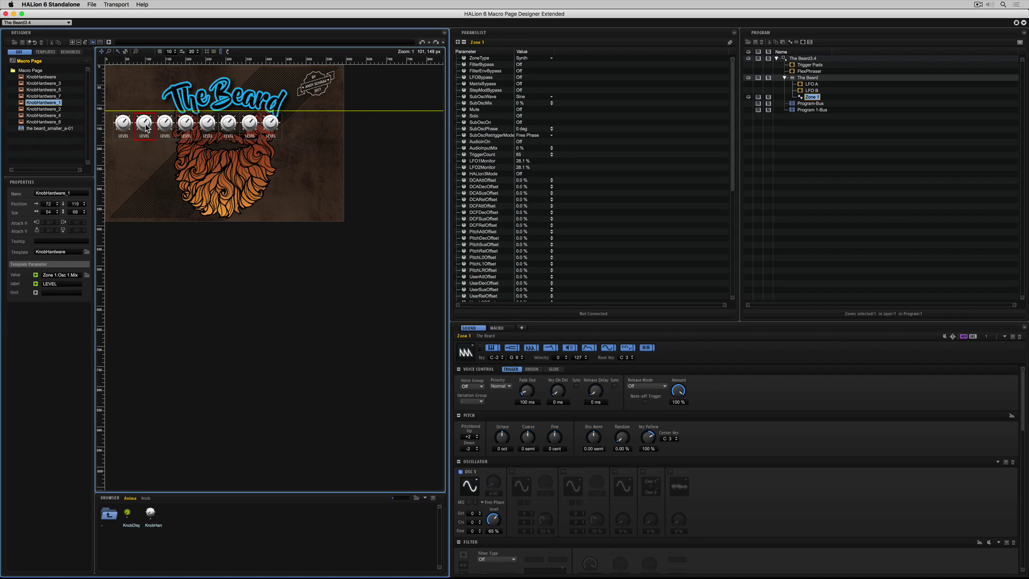
scroll(588, 176, "down", 10)
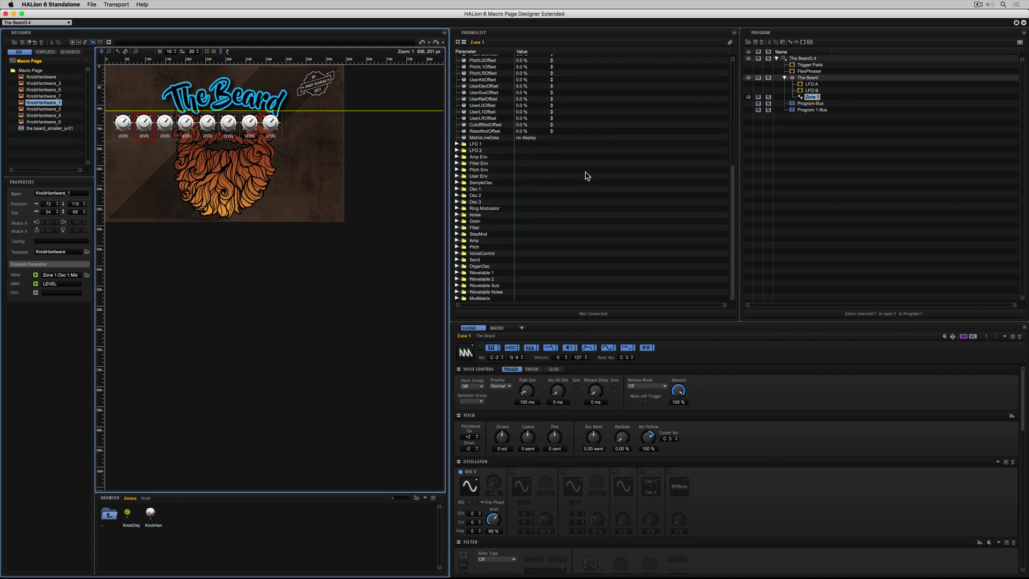
left_click(457, 189)
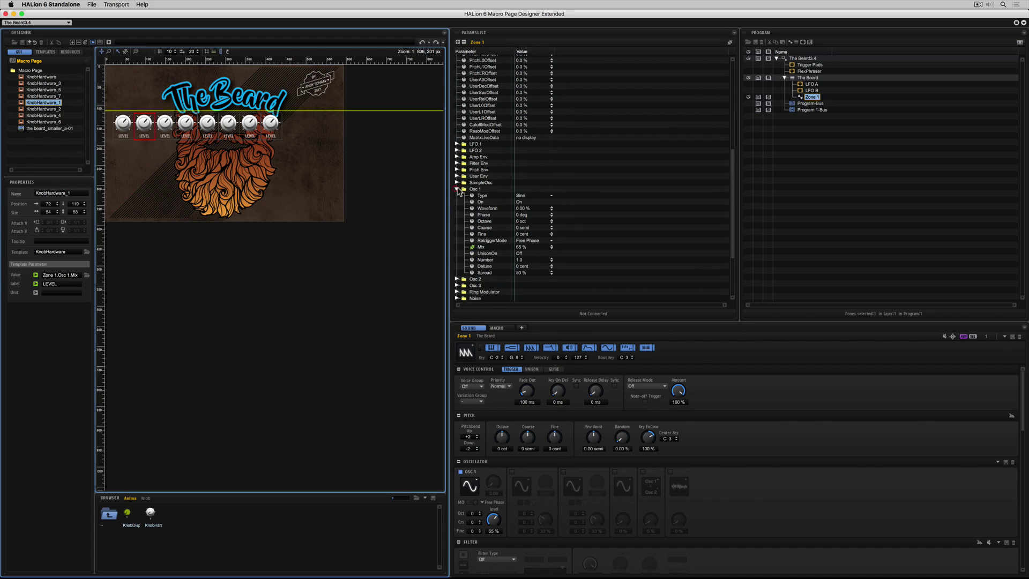
scroll(558, 192, "down", 4)
left_click(488, 125)
left_click_drag(488, 127, 143, 126)
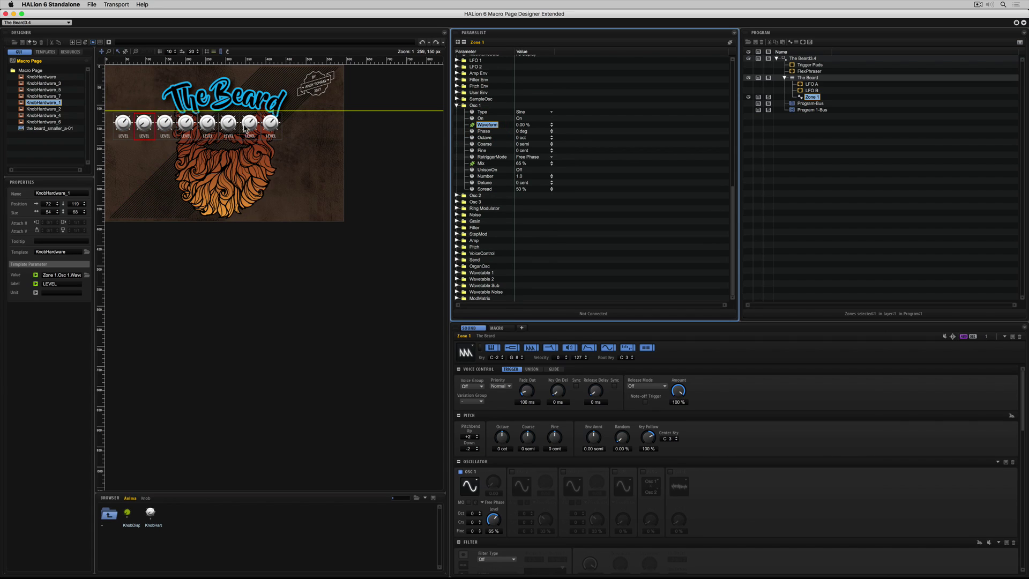
- Connect the third to sixth knobs to Osc 1's Phase, Octave, Coarse and Fine parameters, in that order
left_click(484, 131)
left_click_drag(483, 131, 165, 123)
left_click_drag(482, 139, 212, 127)
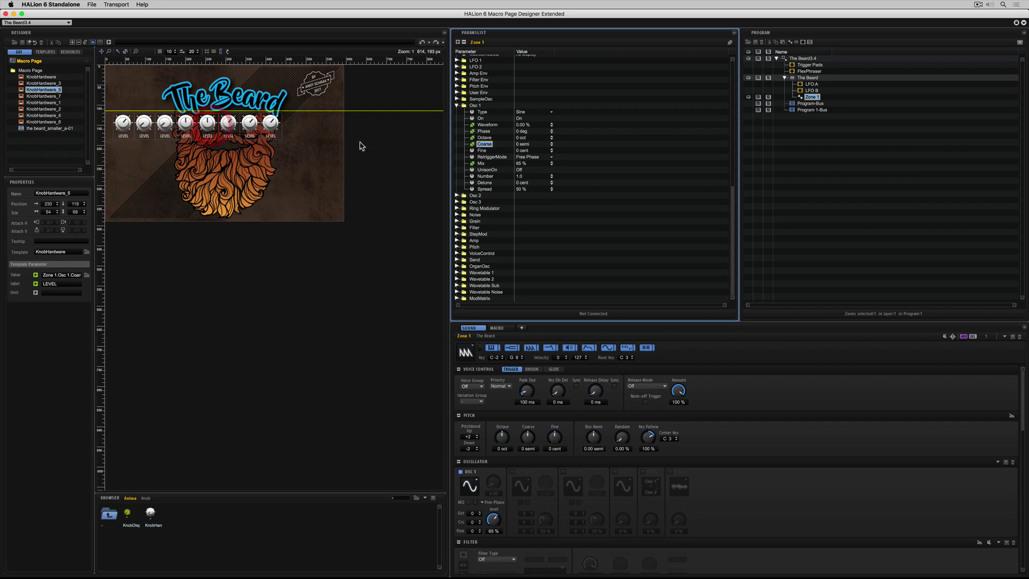
left_click_drag(484, 151, 229, 126)
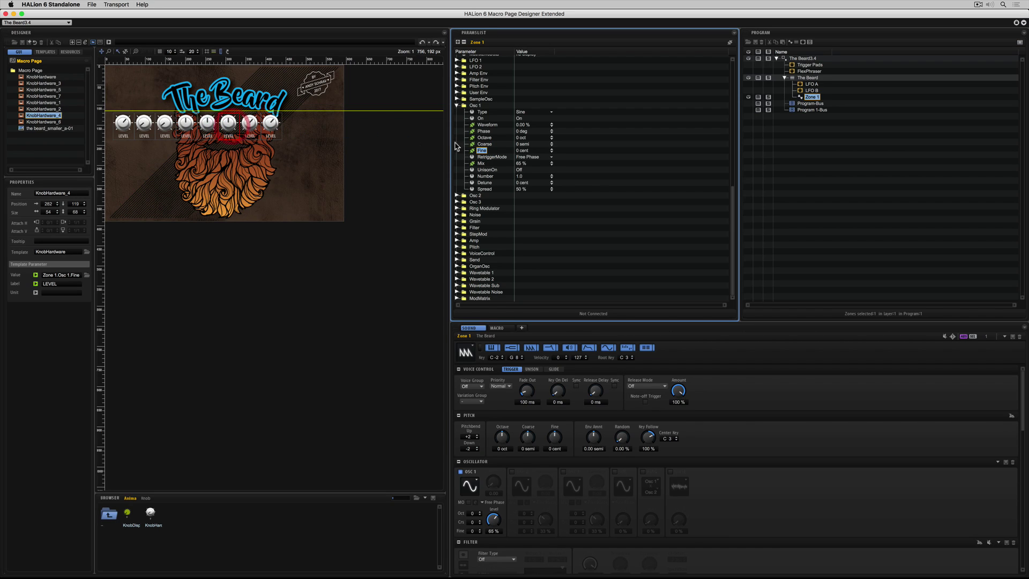
- Look through the available options of Osc 1's RetriggerMode and Type parameters without changing them
left_click(492, 157)
left_click(528, 157)
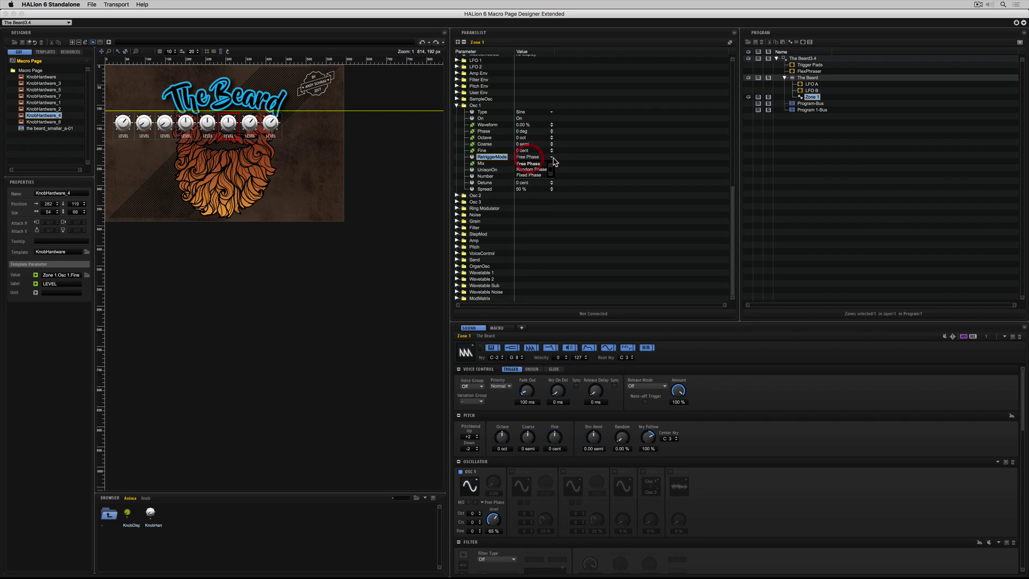
left_click(552, 162)
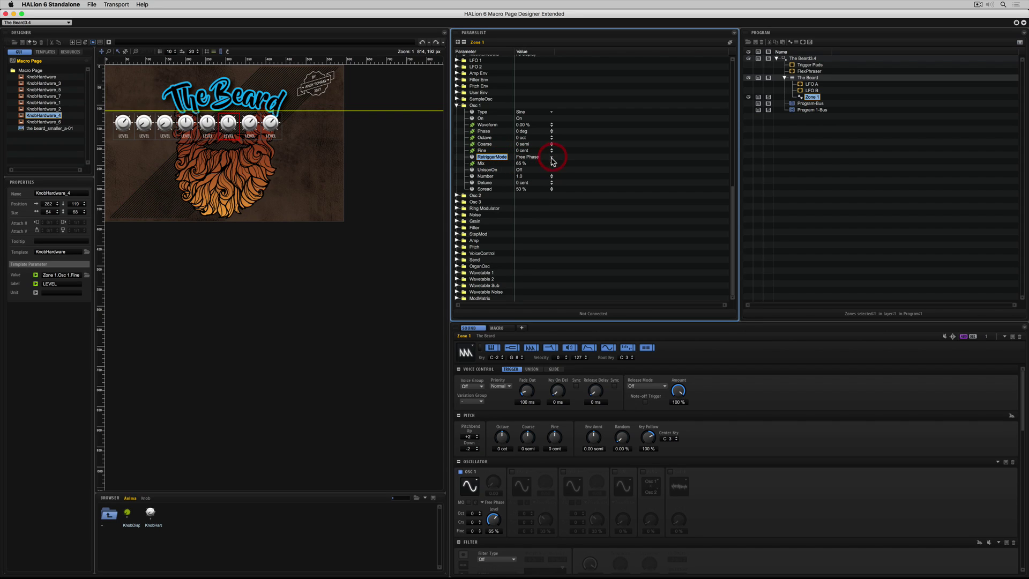
left_click(526, 113)
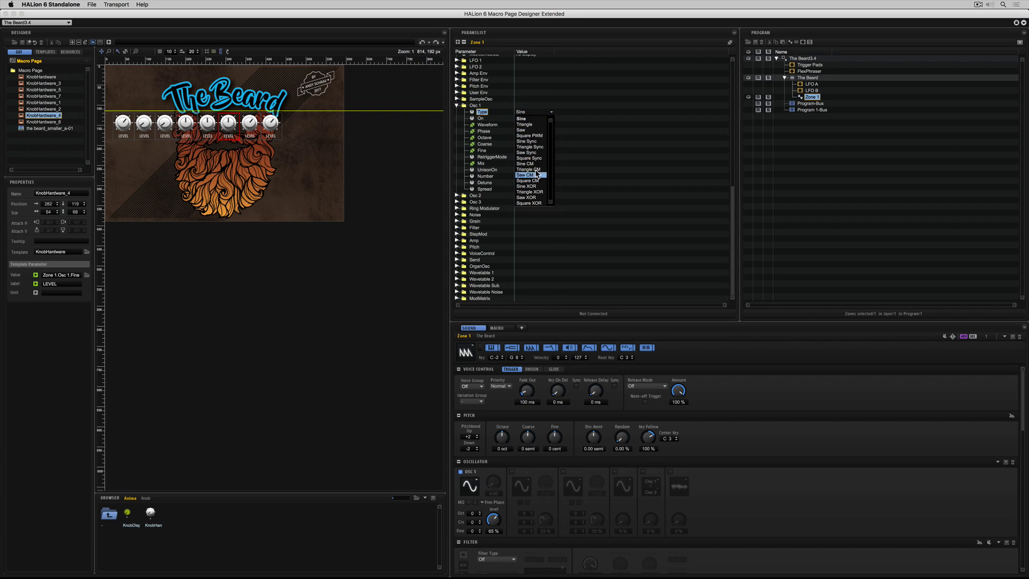
left_click(591, 156)
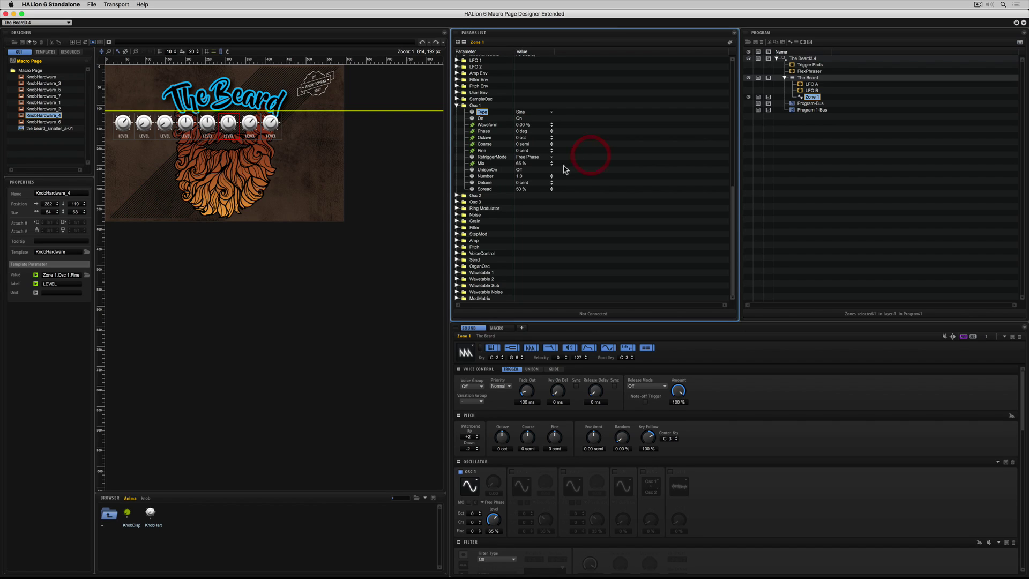
- Connect the seventh and eighth knobs to Osc 1's Number and Detune, and add a ninth knob at about 442, 119 connected to Spread
left_click(489, 170)
left_click(486, 177)
left_click_drag(488, 179, 252, 127)
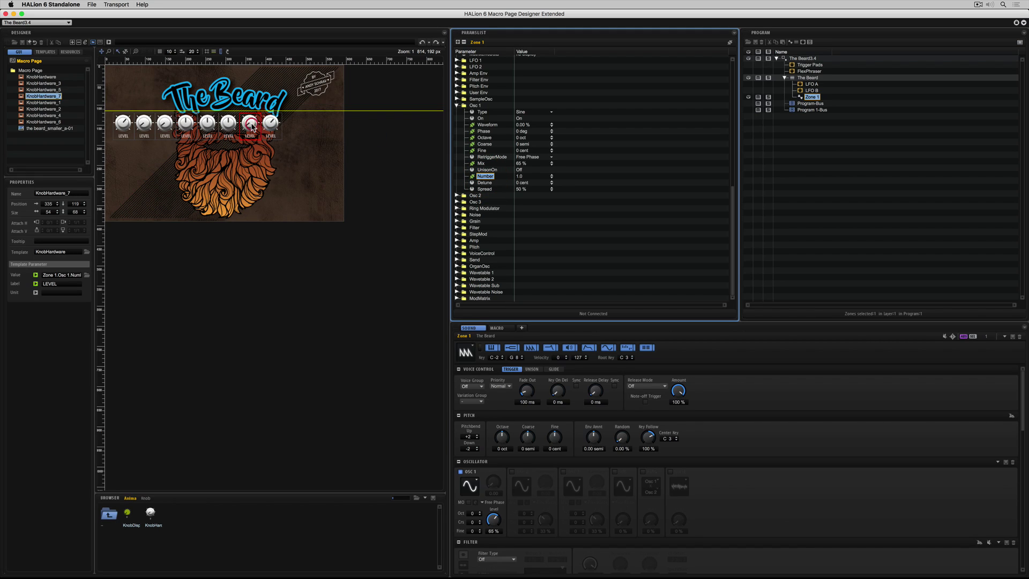
left_click(271, 123)
left_click_drag(488, 184, 293, 127)
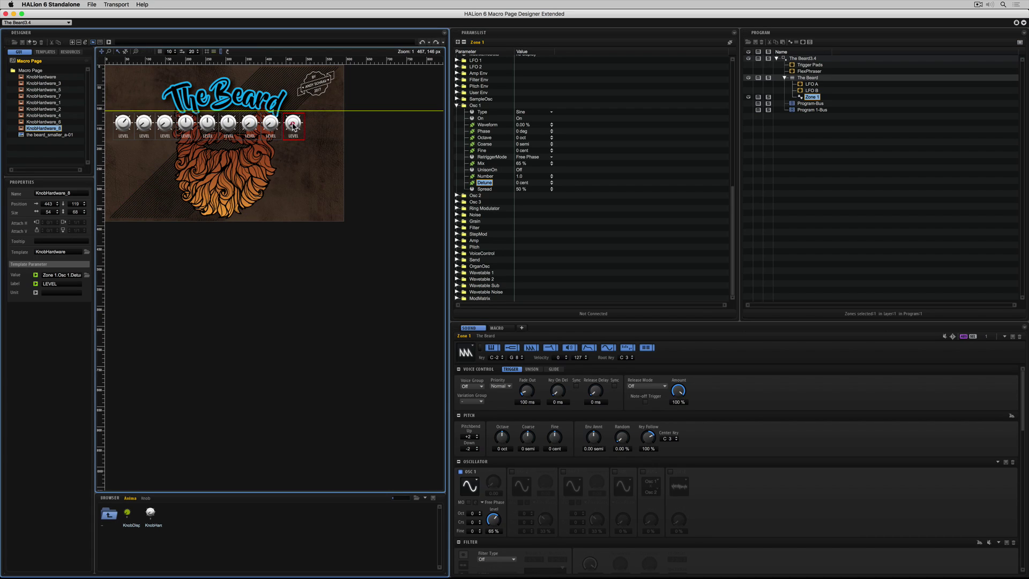
left_click(484, 189)
left_click_drag(477, 189, 293, 127)
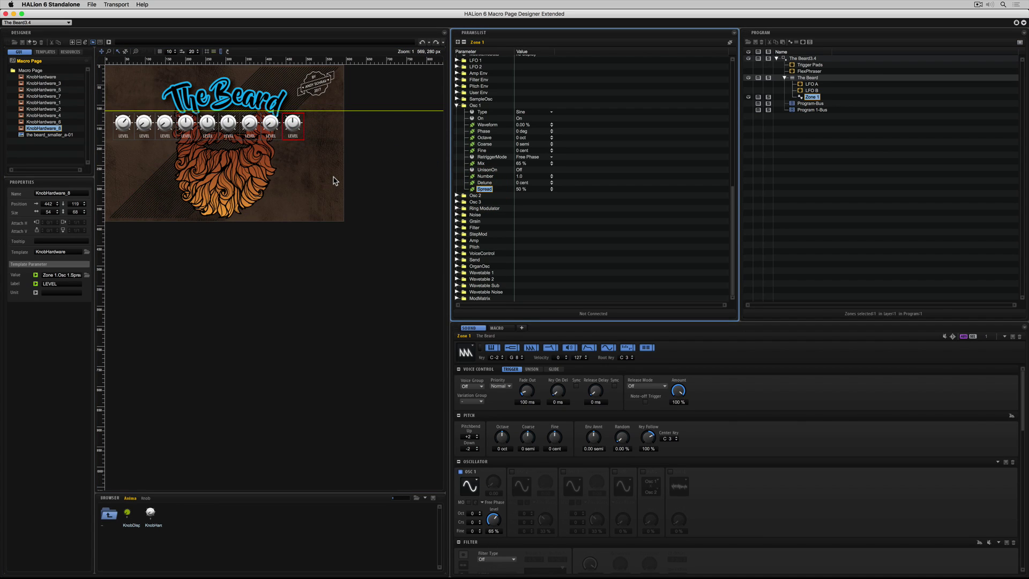
- Label the second knob WAVE and the third knob PHASE
left_click(127, 128)
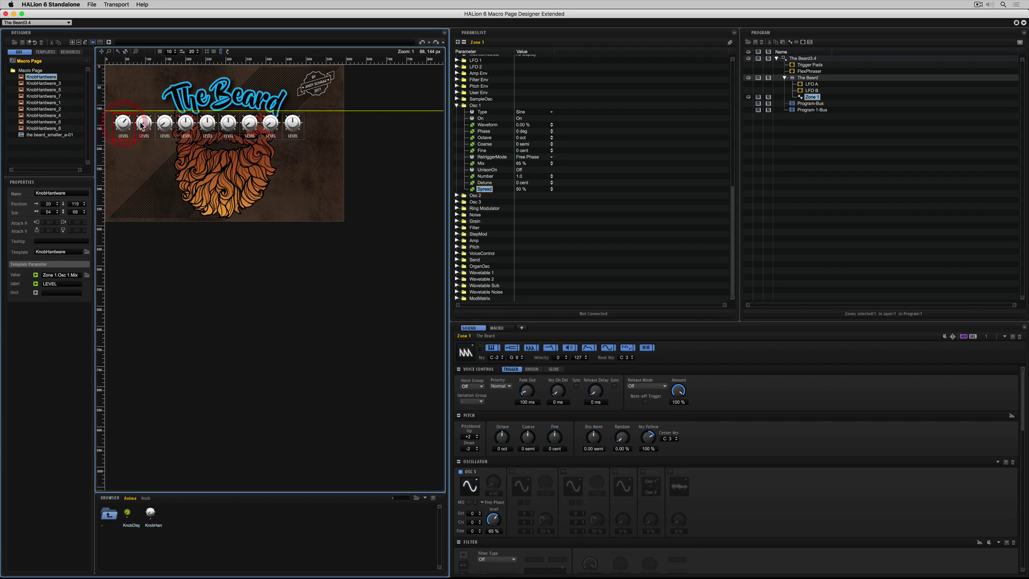
left_click(134, 133)
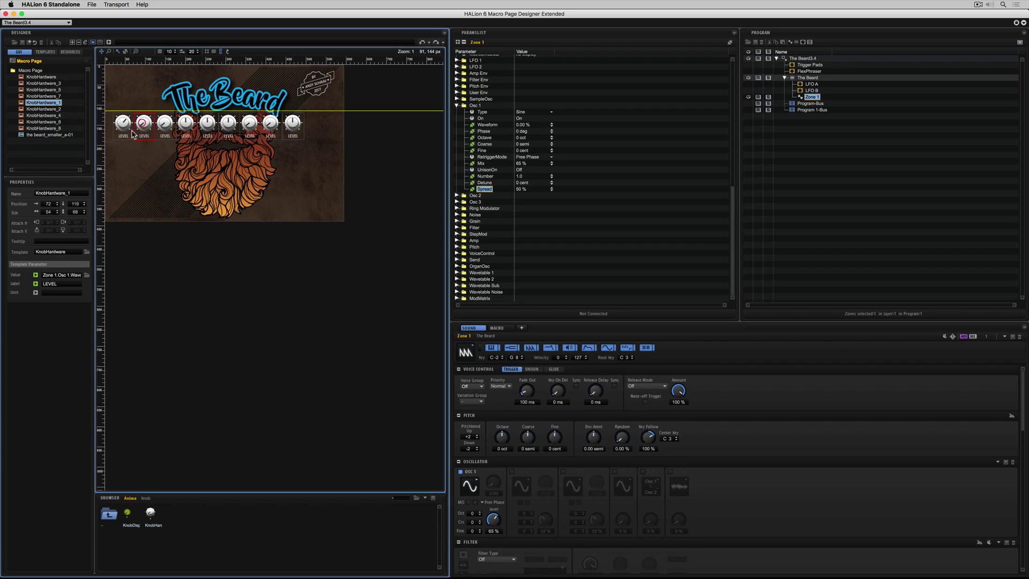
left_click(53, 286)
type("WAVE")
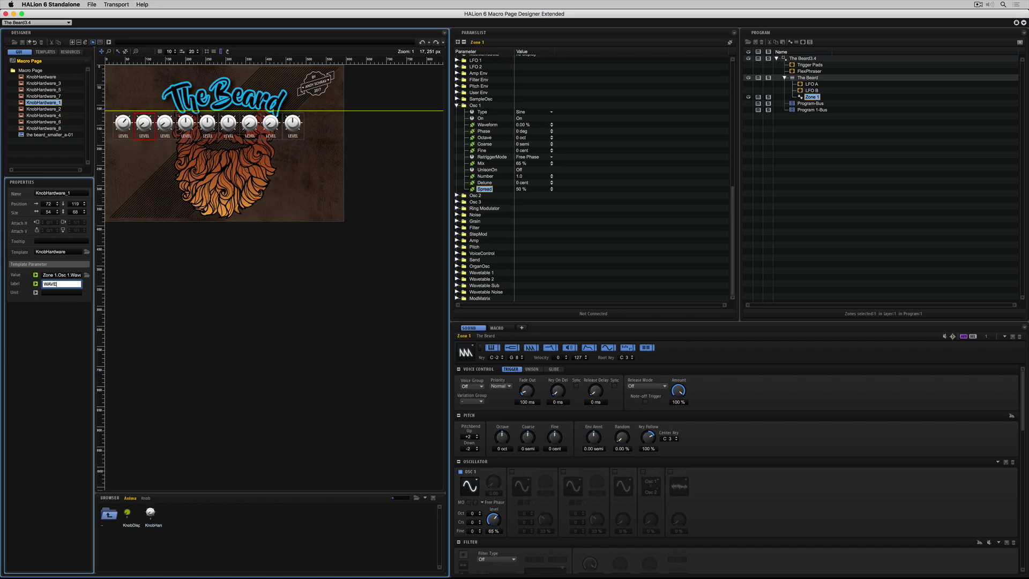
key("Return")
left_click(165, 123)
left_click(54, 284)
type("PHASE")
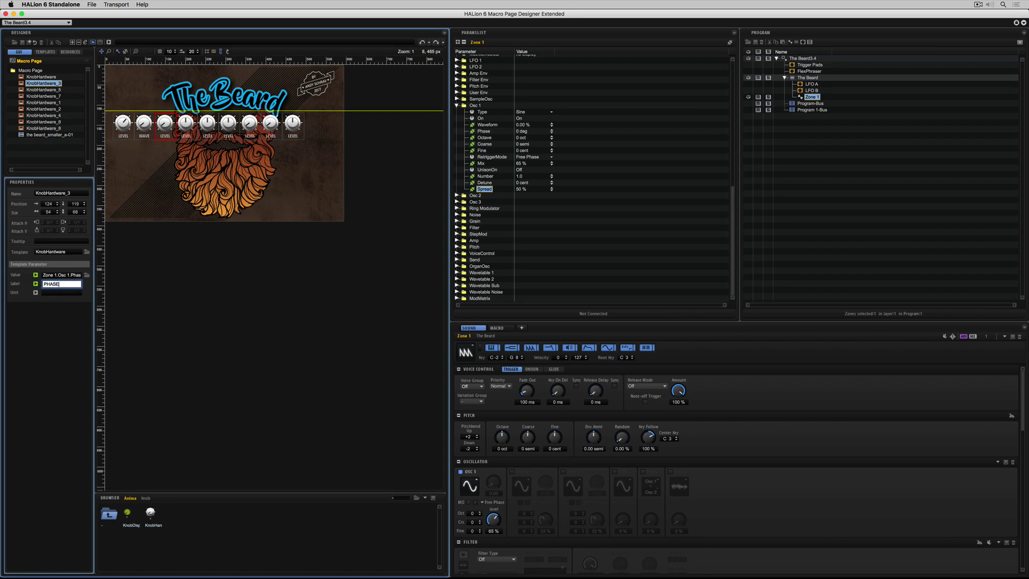
key("Return")
- Label the fourth, fifth and sixth knobs OCTAVE, COURSE and FINE
left_click(186, 123)
left_click(54, 284)
type("OCTAVE")
key("Return")
left_click(207, 123)
left_click(53, 284)
type("COURSE")
key("Return")
left_click(228, 123)
left_click(53, 284)
type("FINE")
key("Return")
- Label the seventh, eighth and ninth knobs NUMBER, DETUNE and SPREAD
left_click(250, 123)
left_click(53, 284)
type("NUMBER")
left_click(271, 123)
left_click(54, 284)
type("DETUNE")
key("Return")
left_click(292, 123)
left_click(54, 284)
type("SPREAD")
key("Return")
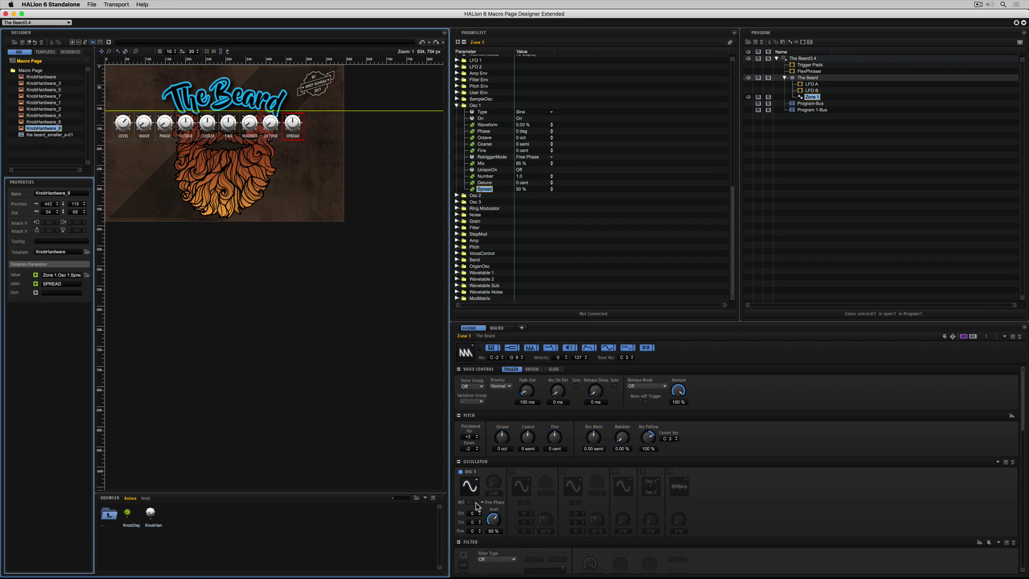
- Switch Osc 1's multi-oscillator mode on and back off in Zone 1's sound editor to view its controls
left_click(470, 502)
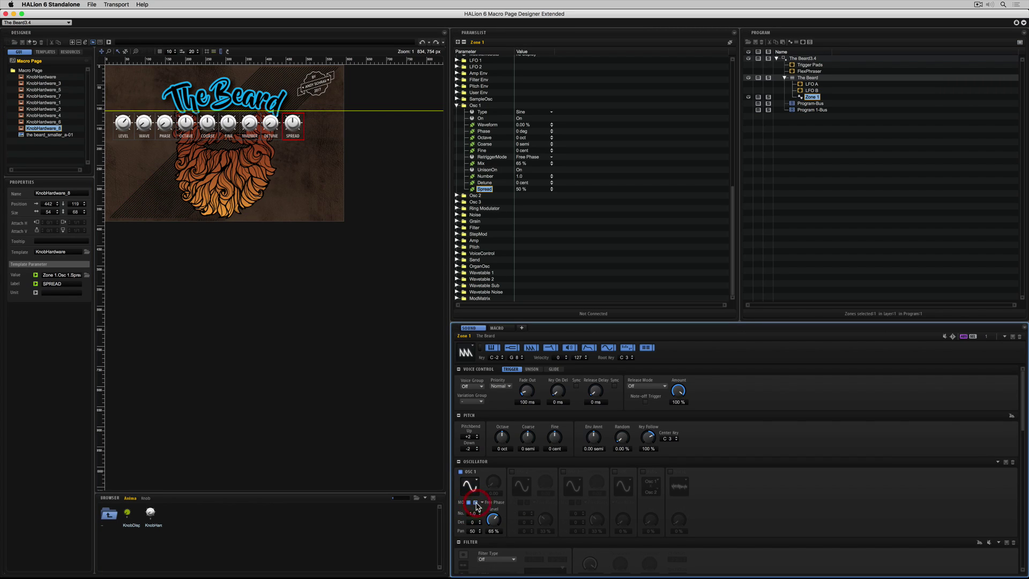
left_click(469, 503)
- Open the Menu template folder and place a Menu Flat template on the macro page above the first two knobs
double_click(105, 513)
double_click(133, 516)
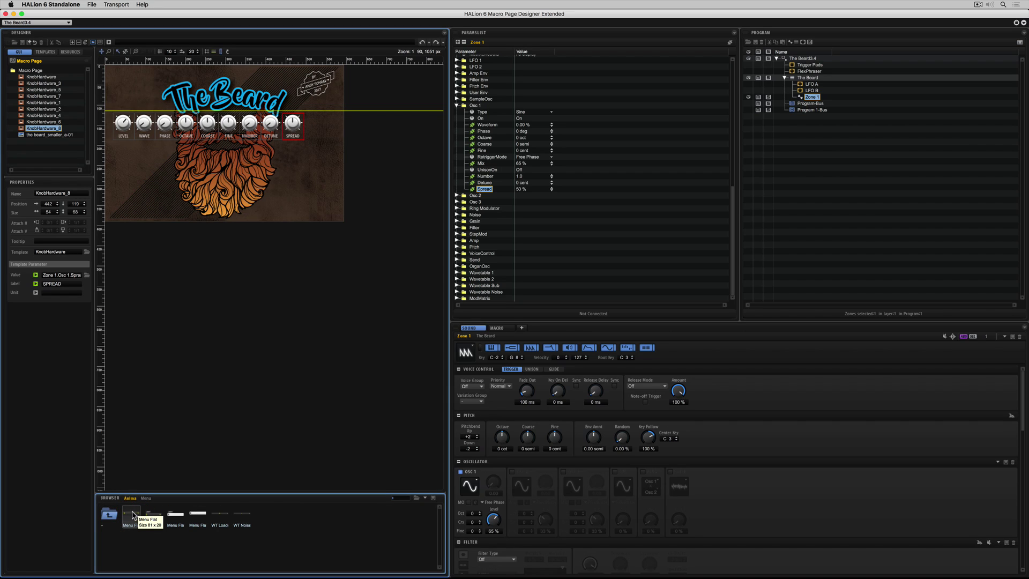
left_click_drag(132, 517, 121, 105)
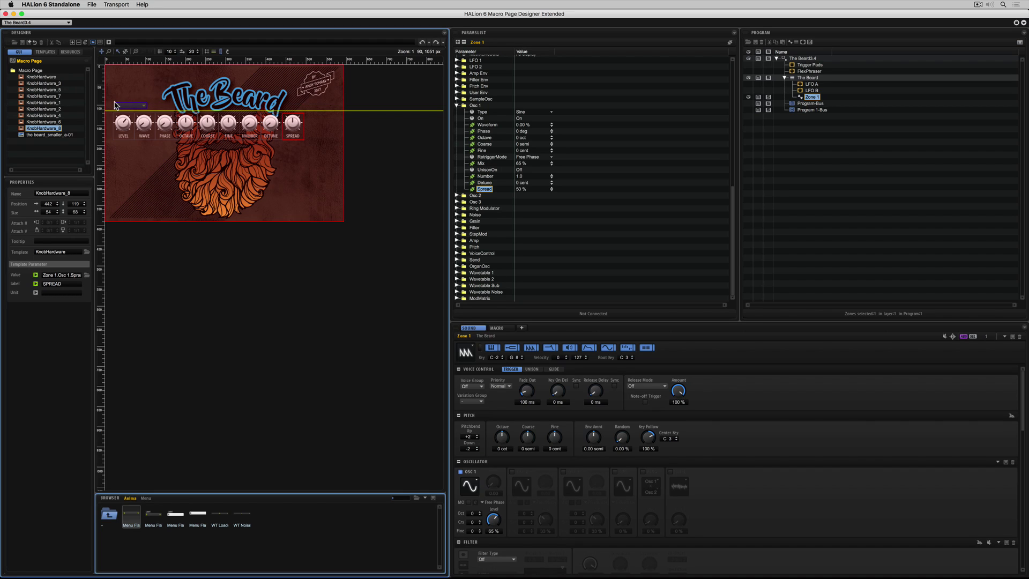
- Position the Menu Flat above the LEVEL and WAVE knobs at about 20, 98 and connect it to Osc 1's Type parameter
left_click_drag(114, 104, 116, 104)
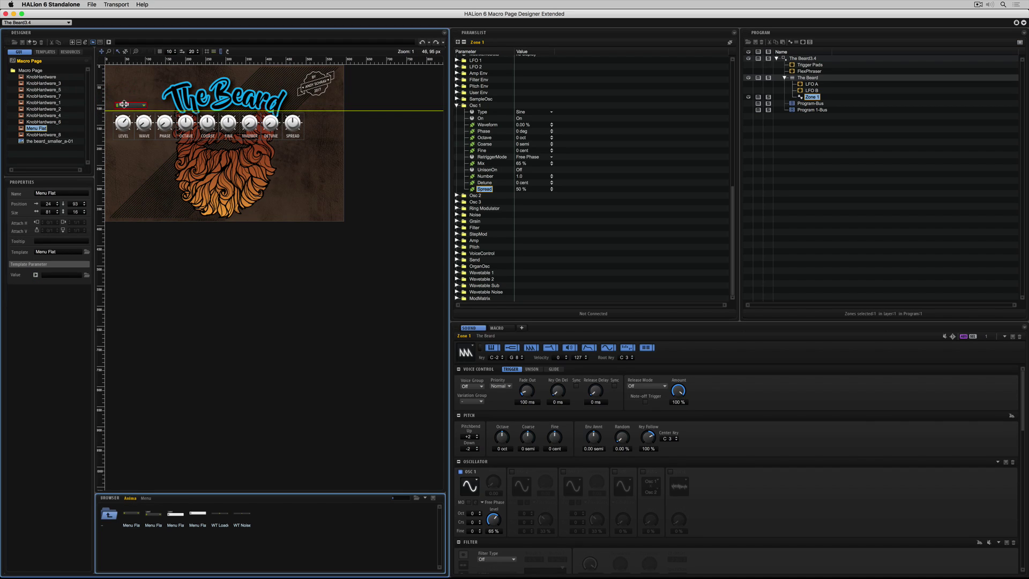
left_click(124, 106)
left_click_drag(123, 106, 125, 109)
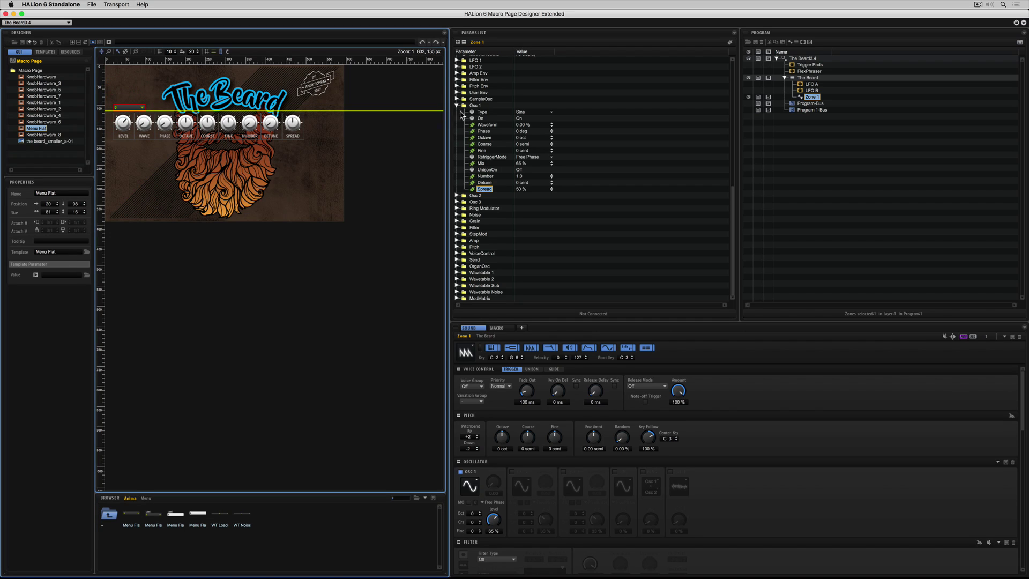
left_click_drag(483, 113, 125, 109)
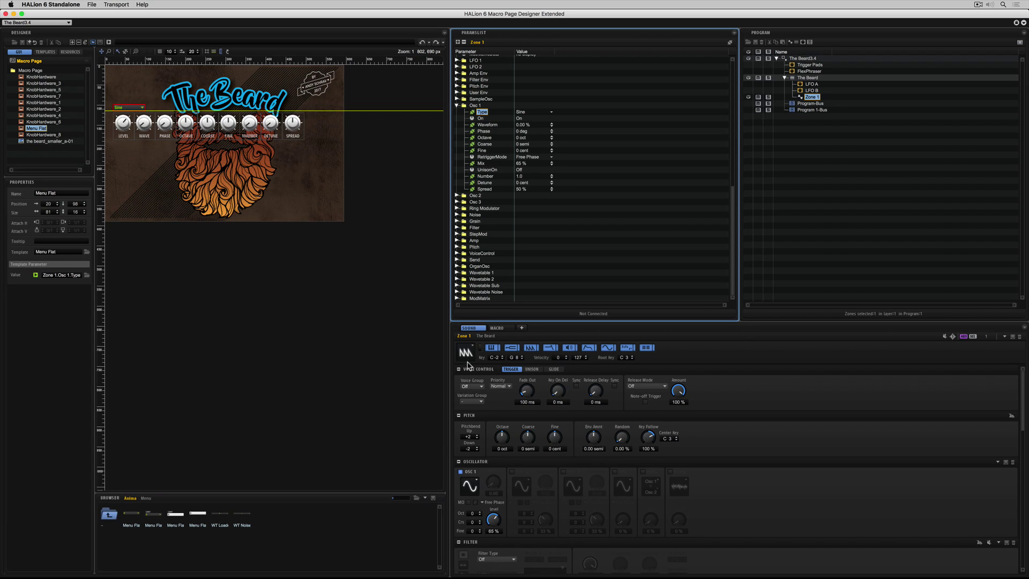
- Show the macro page preview and look through the oscillator type menu's options, keeping Sine
left_click(498, 328)
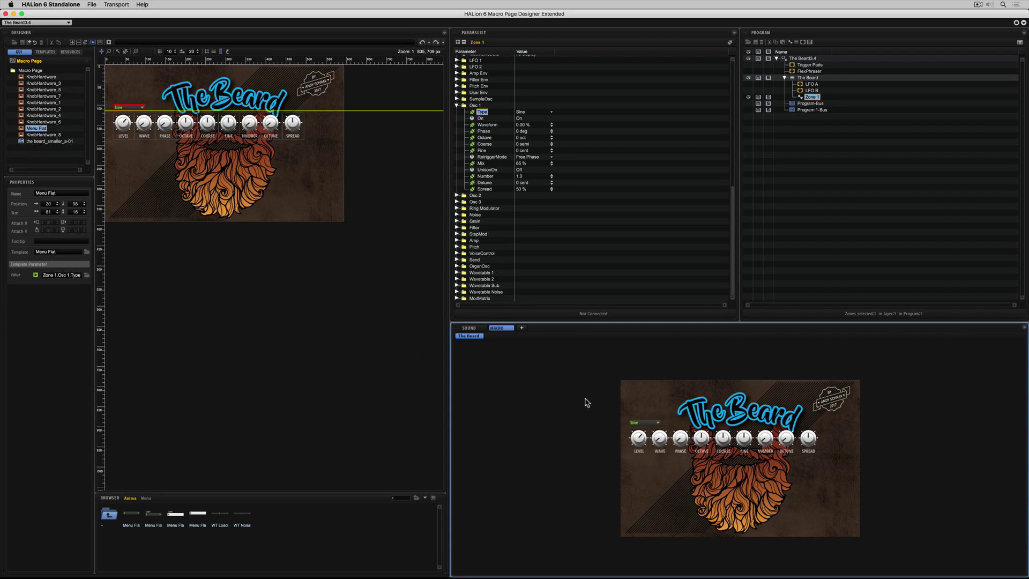
left_click(652, 424)
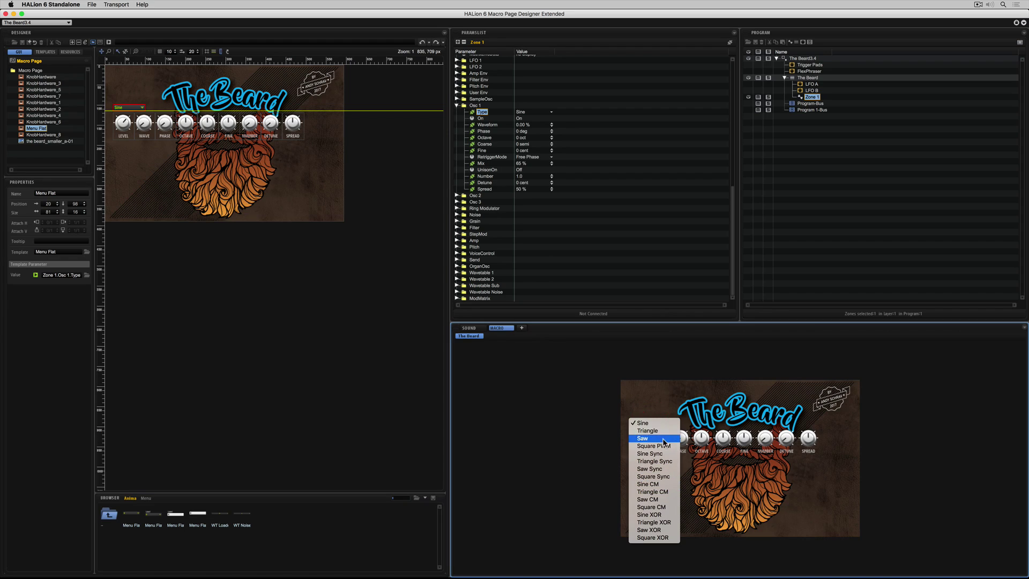
left_click(662, 419)
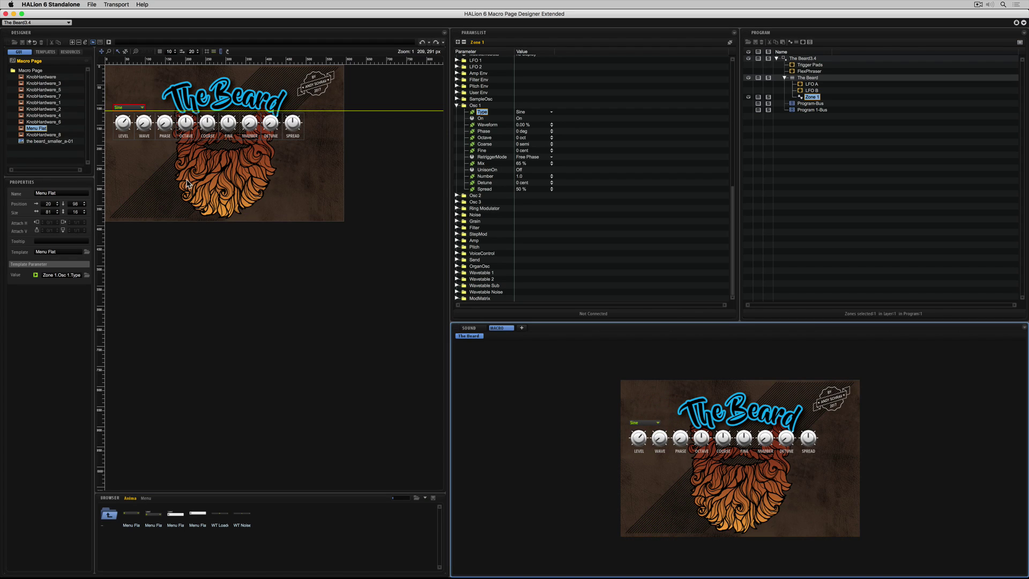
- Place a second Menu Flat above the PHASE knob, about 54 px wide, and connect it to Osc 1's RetriggerMode parameter
left_click(164, 128)
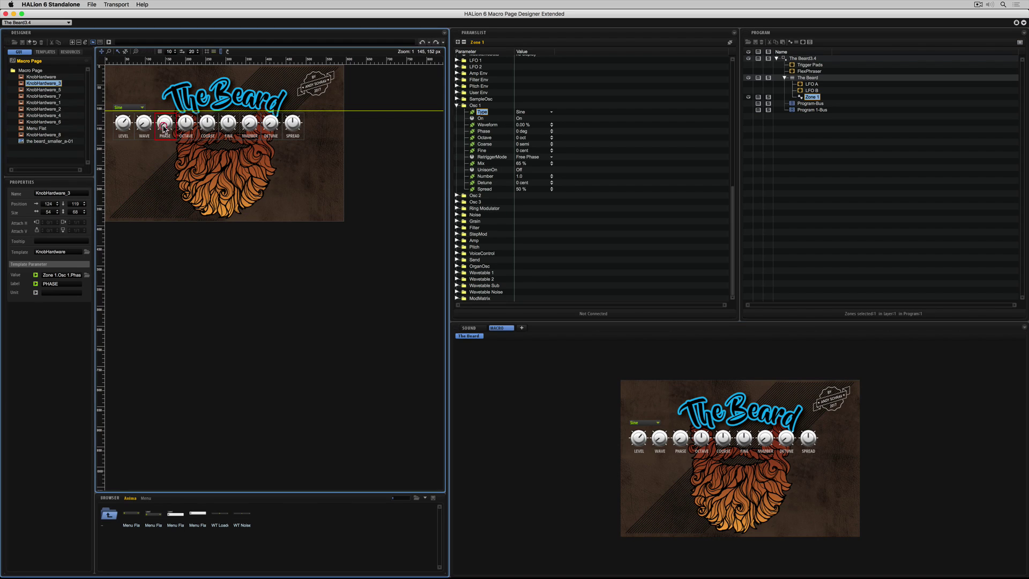
left_click(109, 517)
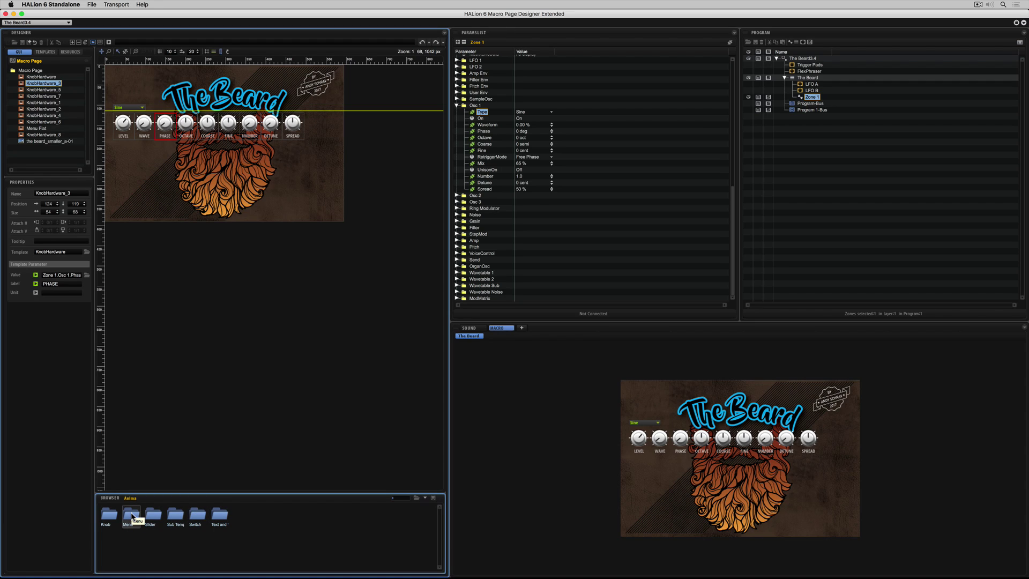
double_click(131, 513)
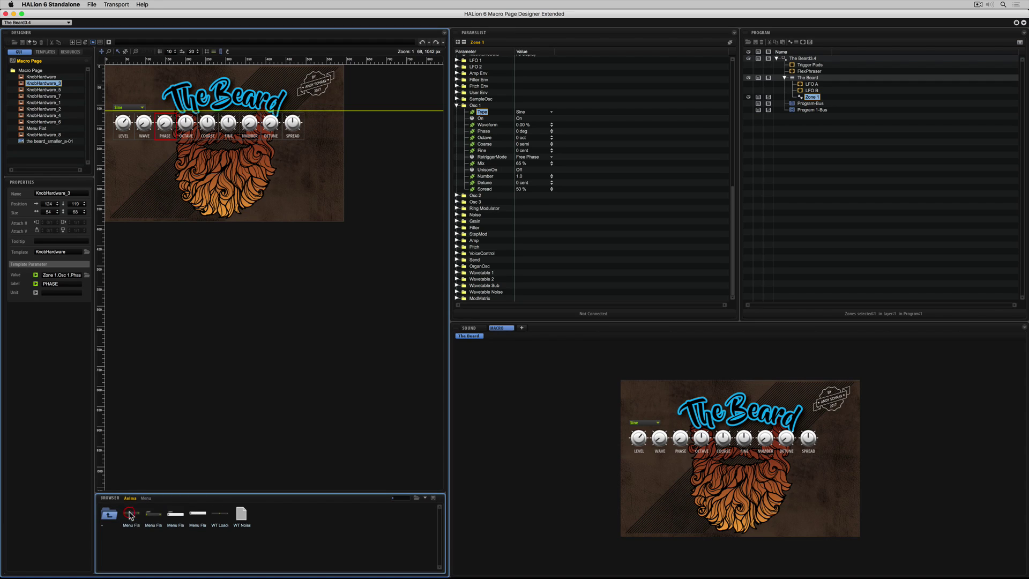
left_click_drag(131, 515, 174, 106)
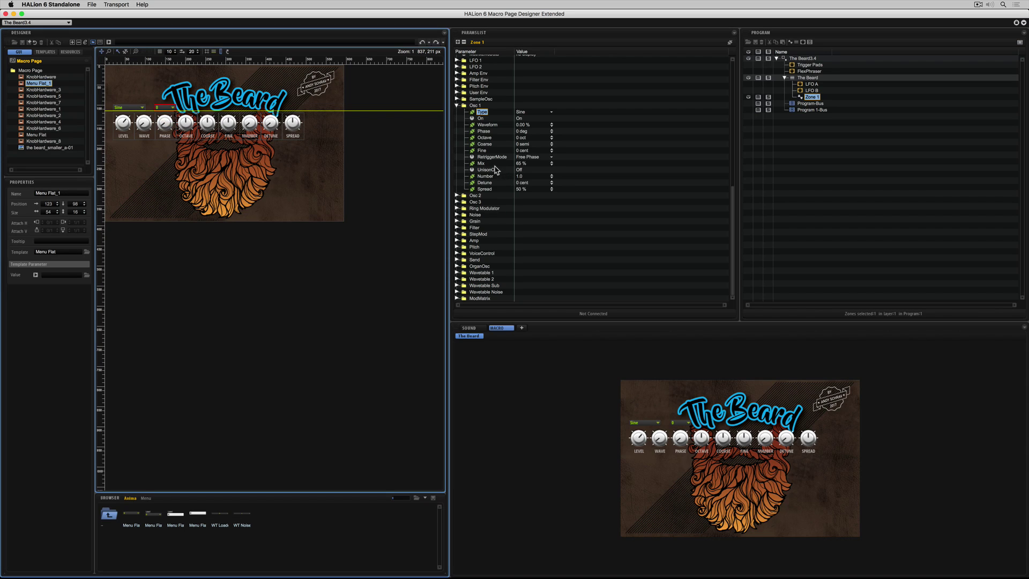
left_click_drag(492, 157, 169, 111)
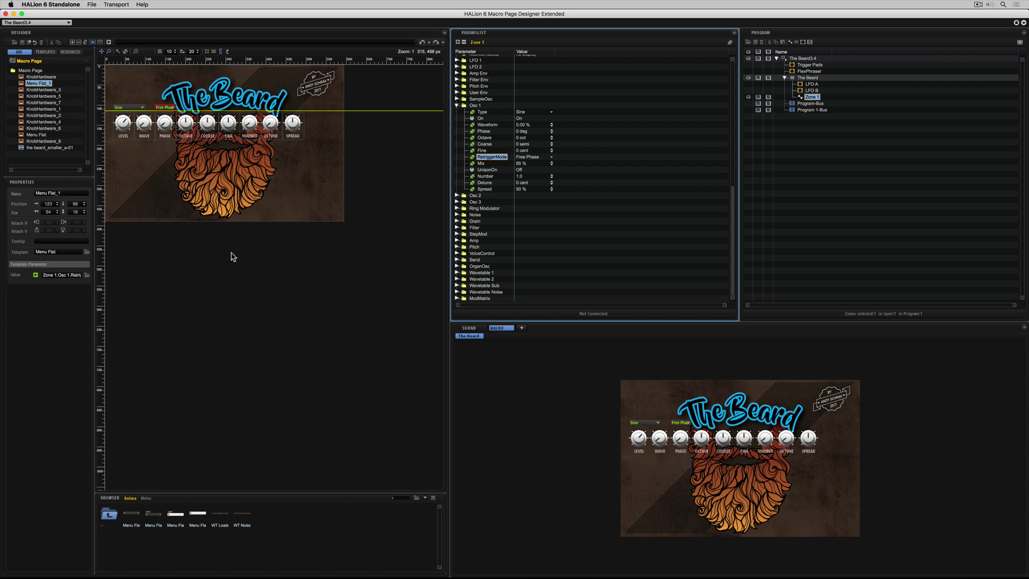
- Place a third Menu Flat above the NUMBER knob, about 53 px wide, and connect it to Osc 1's UnisonOn parameter
left_click_drag(132, 516, 241, 107)
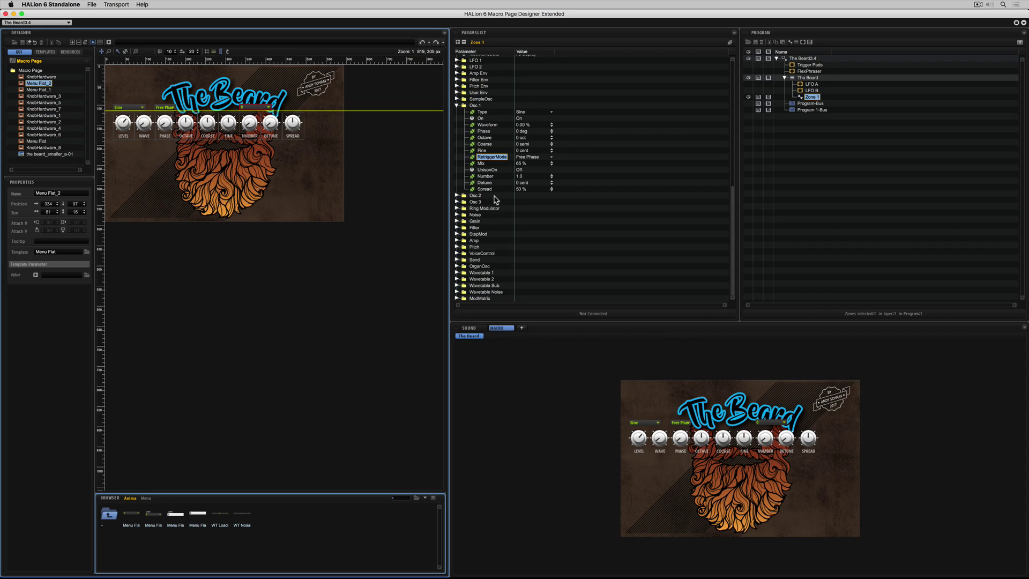
left_click(495, 170)
left_click_drag(495, 170, 258, 106)
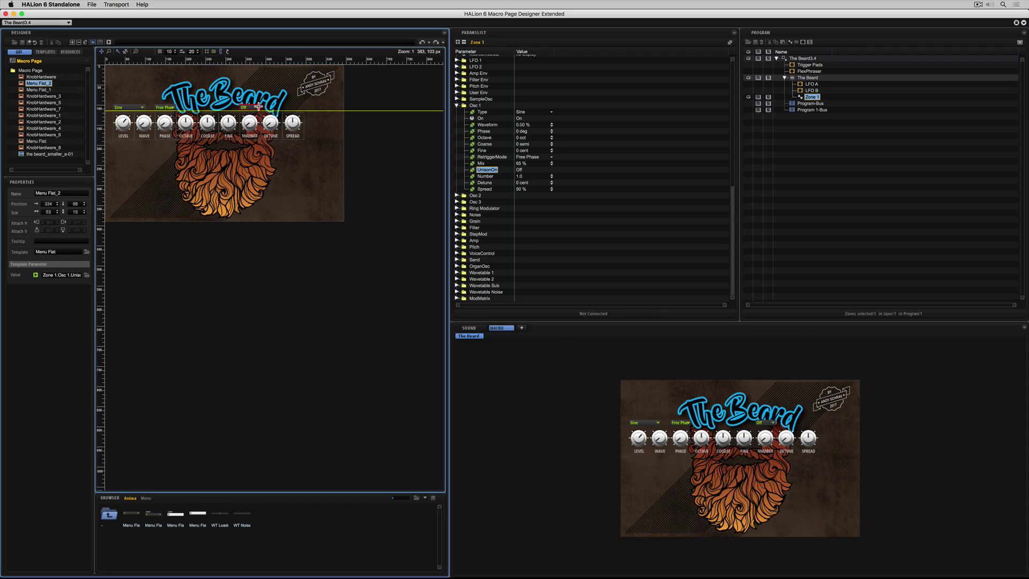
left_click(294, 252)
- Turn unison on in the macro preview, raise NUMBER to about 3.3, and look through the retrigger mode options
left_click(764, 424)
left_click(764, 429)
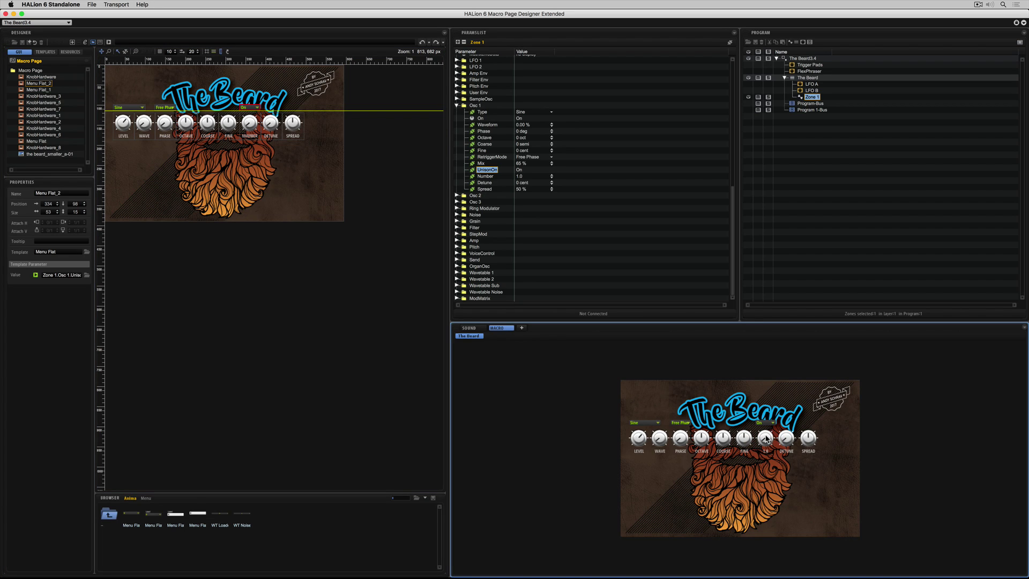
left_click_drag(766, 439, 807, 405)
left_click(681, 423)
left_click(681, 412)
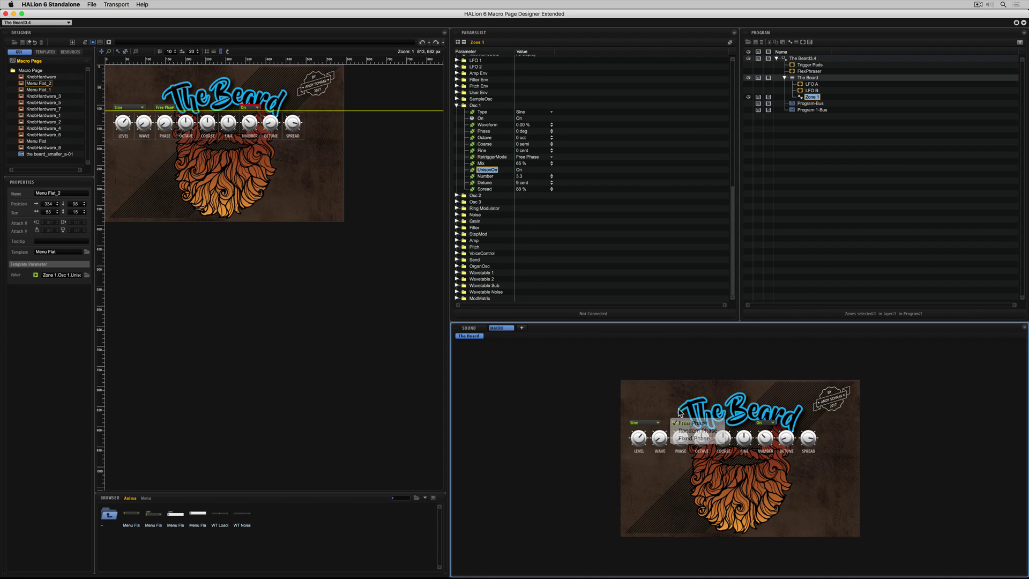
- Set the oscillator type to Square PWM and WAVE to 50 %, and adjust NUMBER to about 6.1, DETUNE to 2 cent and SPREAD to 67 %
left_click(647, 423)
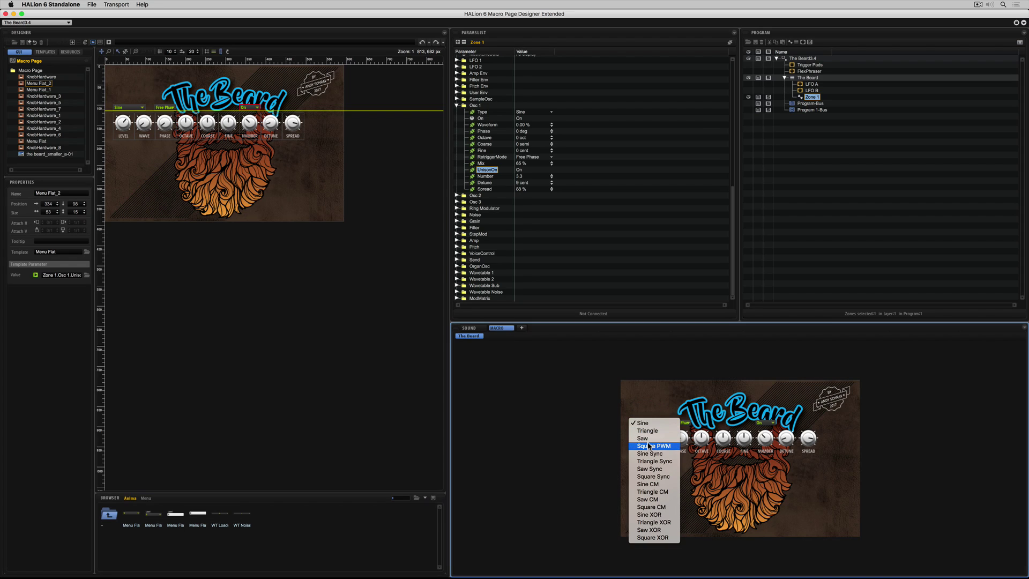
left_click(650, 446)
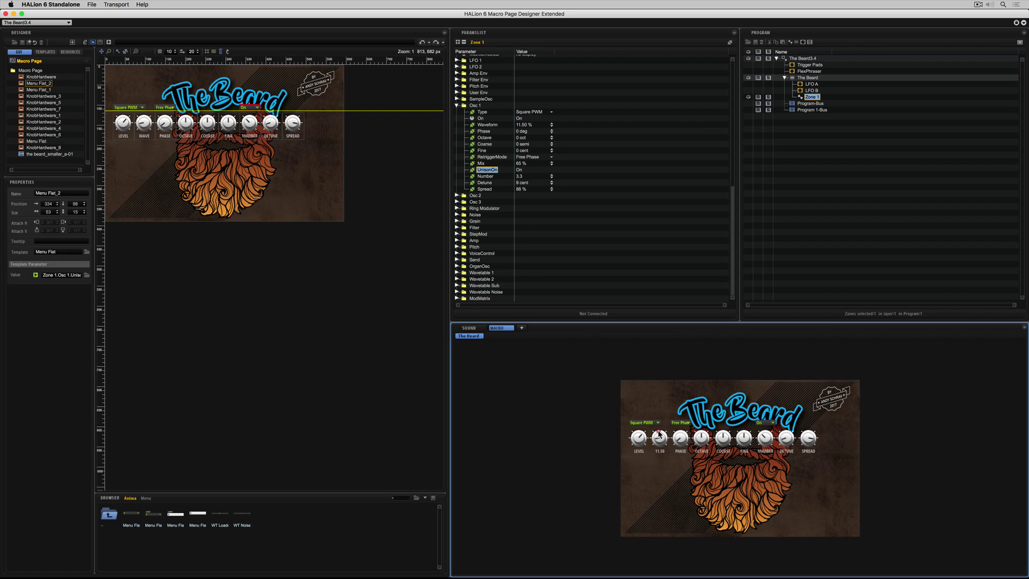
scroll(661, 454, "up", 4)
double_click(662, 453)
type("50")
key("Return")
left_click_drag(765, 443, 804, 459)
mouse_move(785, 440)
- Group all the knobs and menus, leaving out the background image, and name the group OSC 1 CONT
left_click(35, 77)
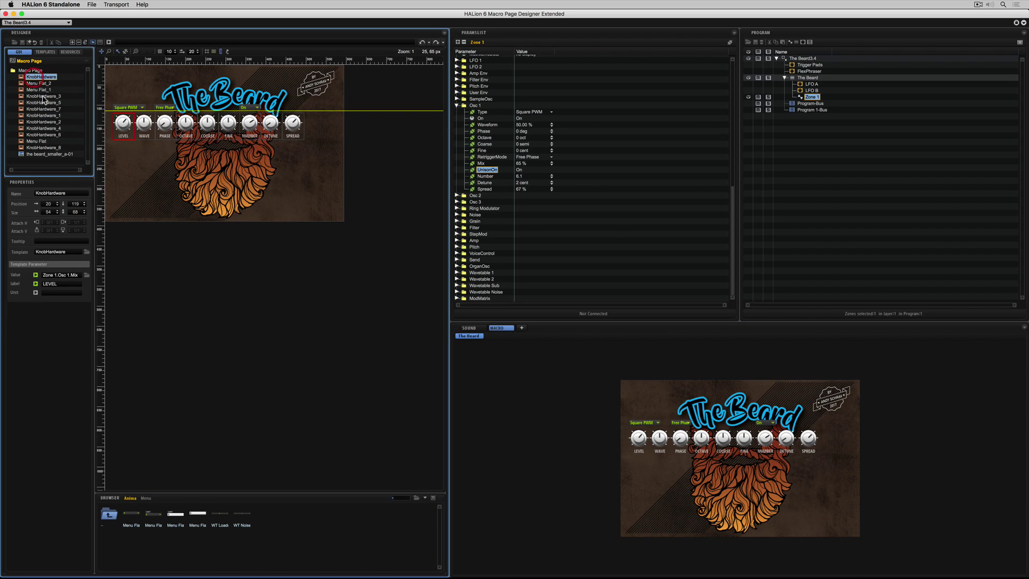
left_click(44, 147, "shift")
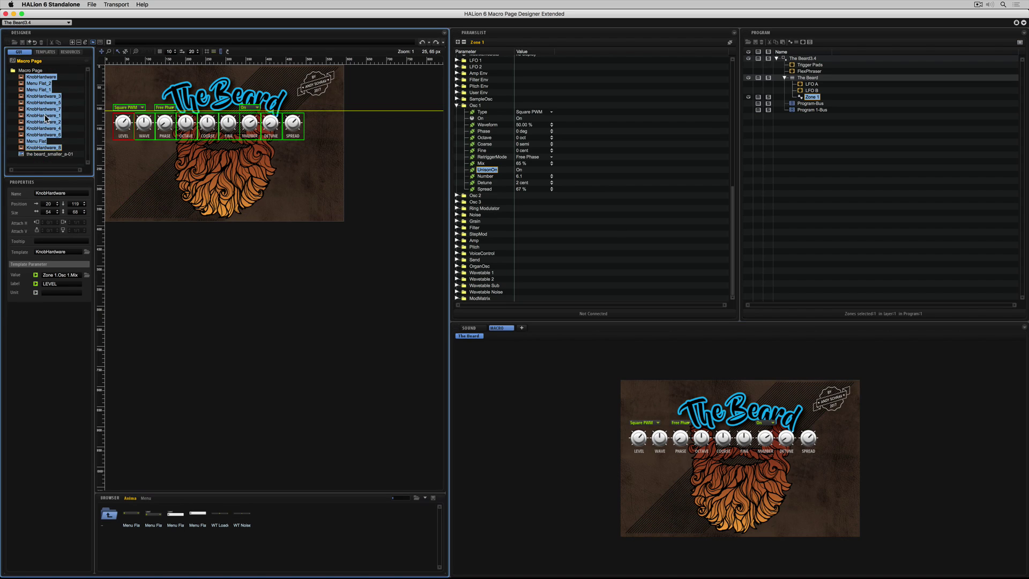
right_click(33, 78)
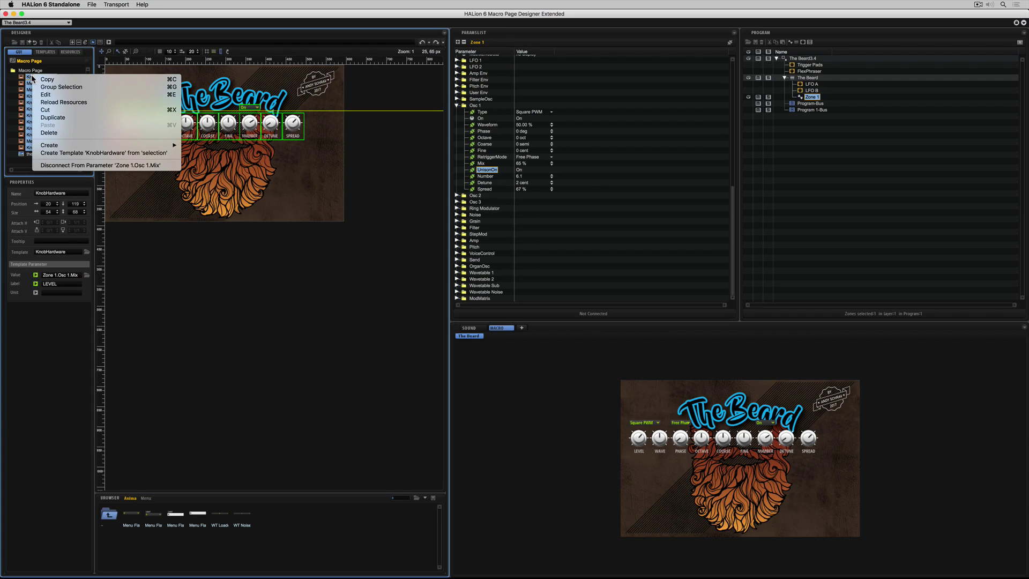
left_click(69, 87)
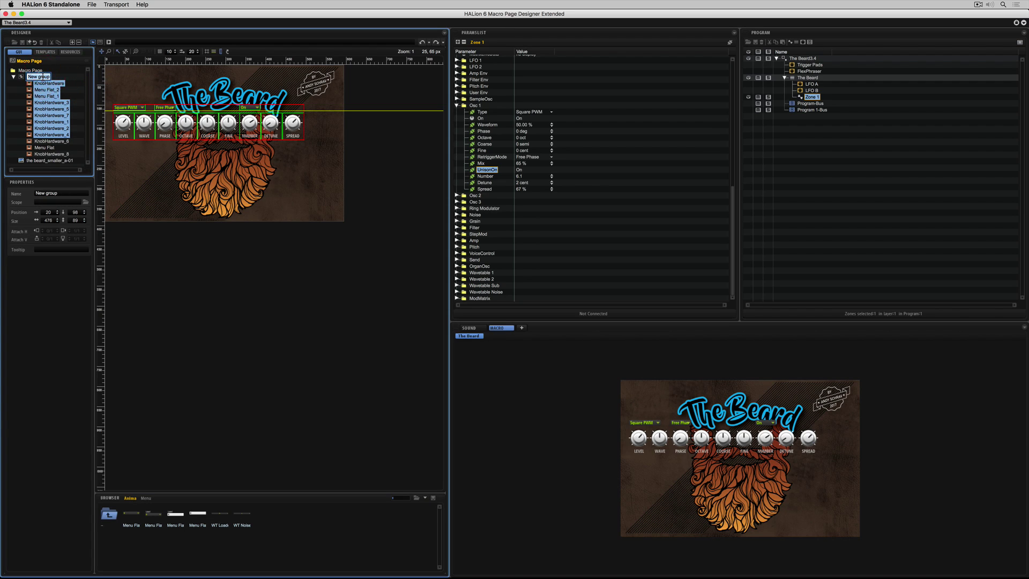
type("C")
key("Return")
left_click(14, 77)
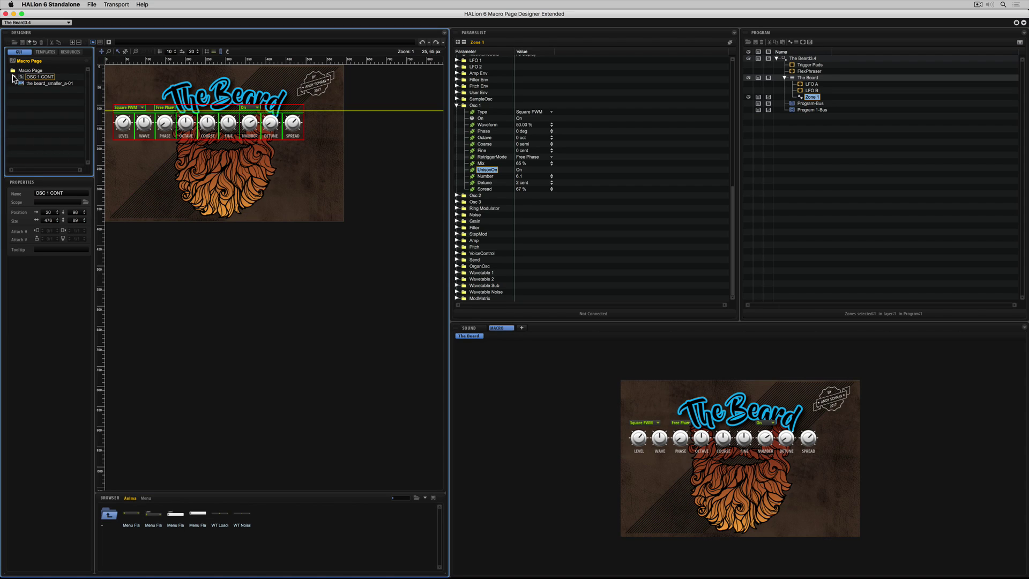
left_click(14, 77)
left_click(39, 78)
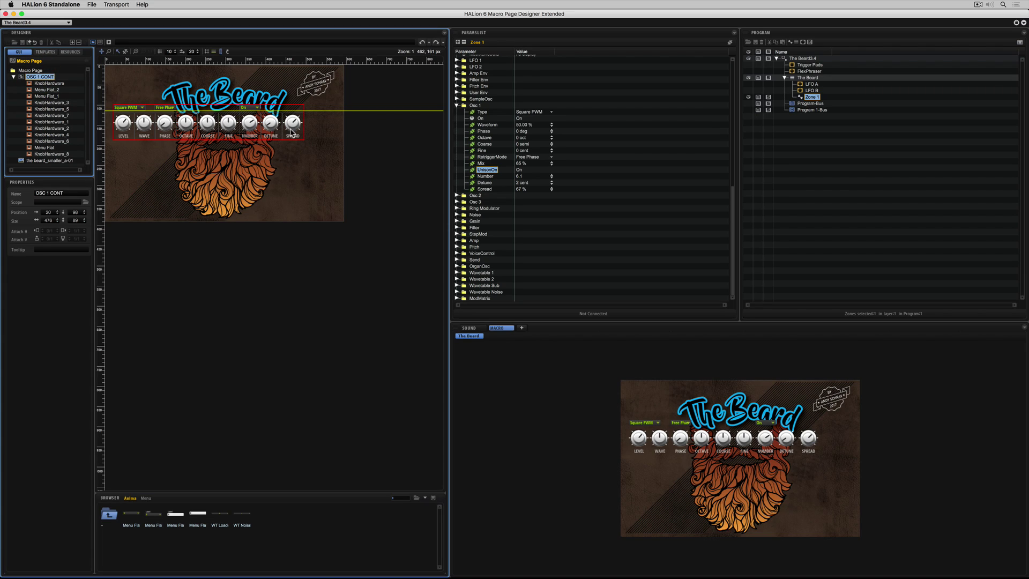
left_click_drag(293, 129, 307, 136)
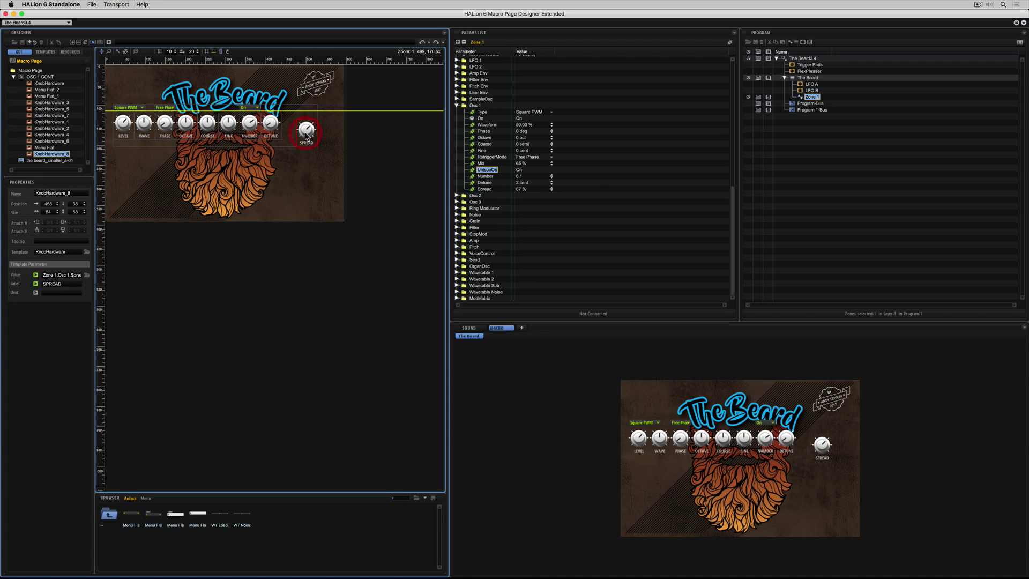
key("super+z")
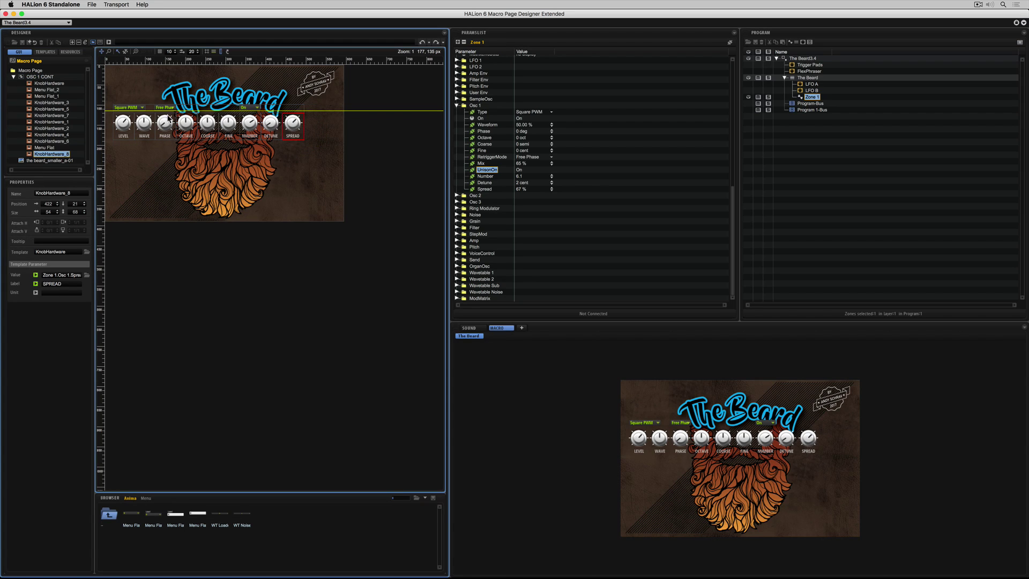
- Move the whole OSC 1 CONT group down to about 30, 138 and size its frame to about 477 × 90
left_click(54, 76)
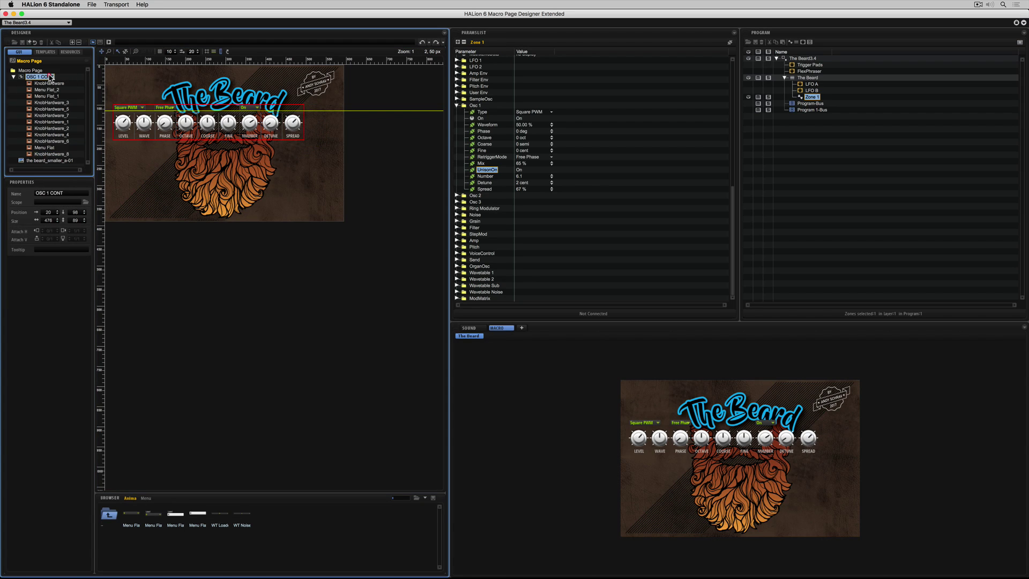
left_click(119, 52)
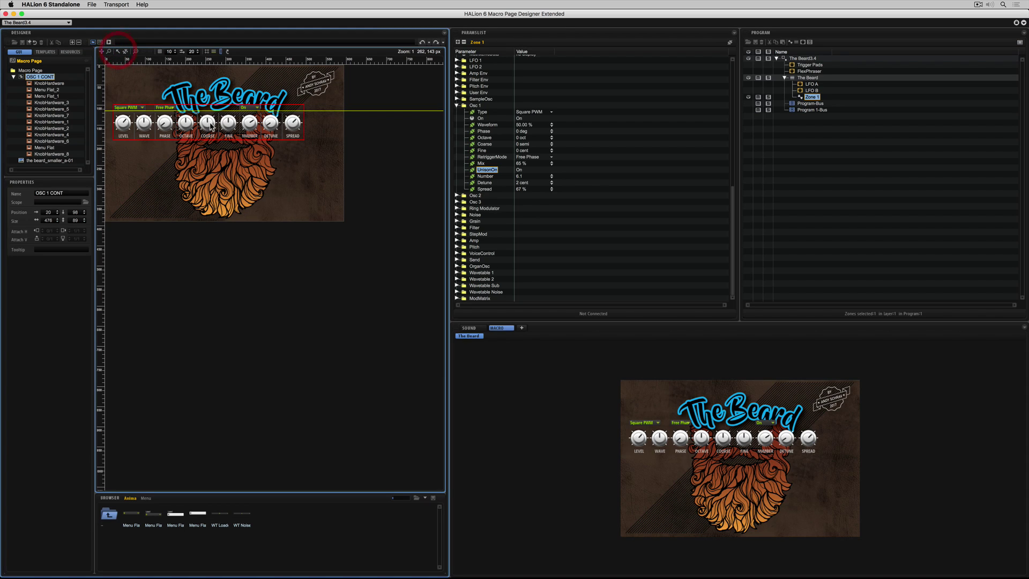
left_click_drag(288, 110, 322, 145)
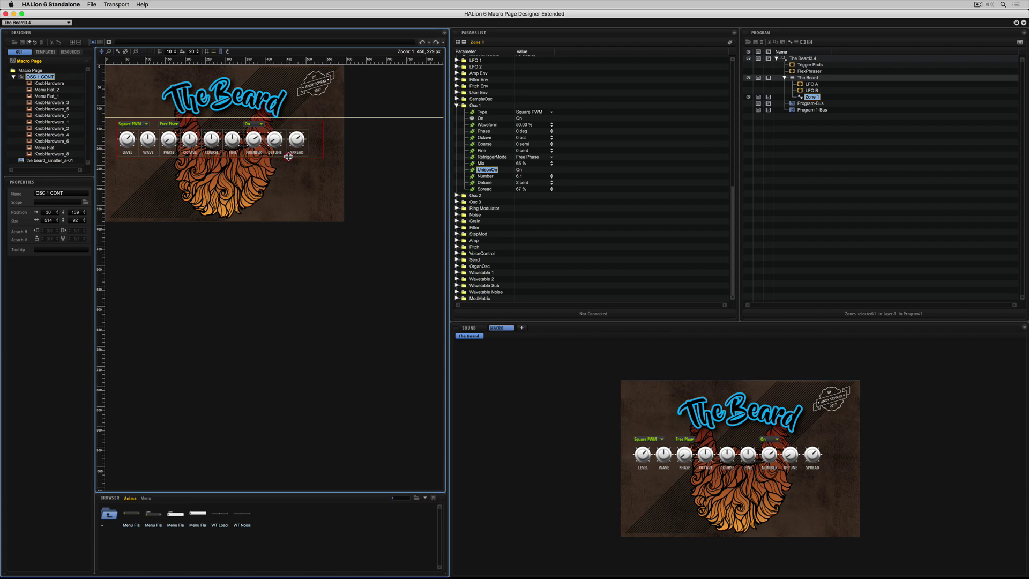
left_click_drag(322, 138, 306, 140)
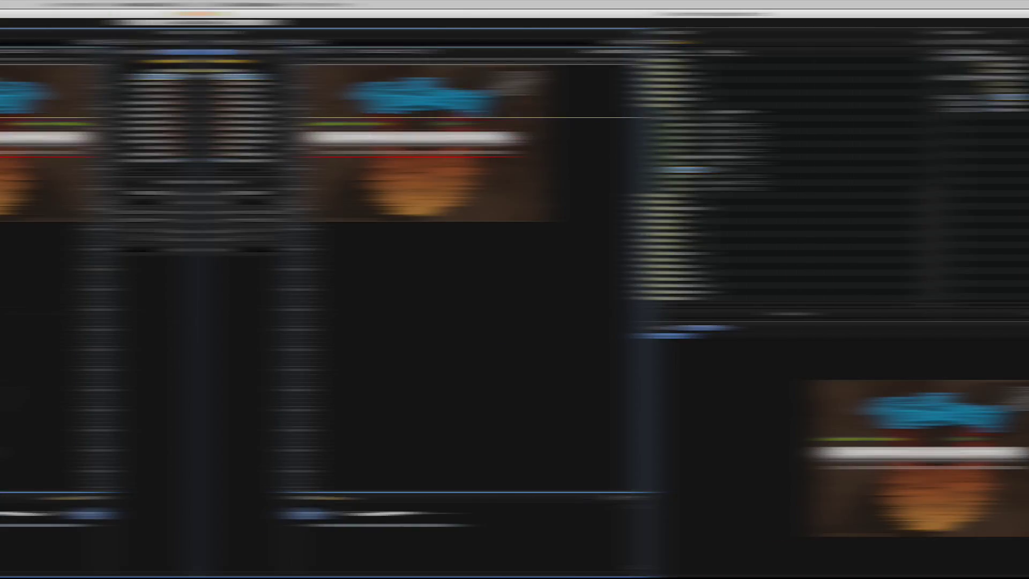
- Open the Switch template folder and place a Switch 2D V above the oscillator type menu at about 31, 97
left_click(110, 510)
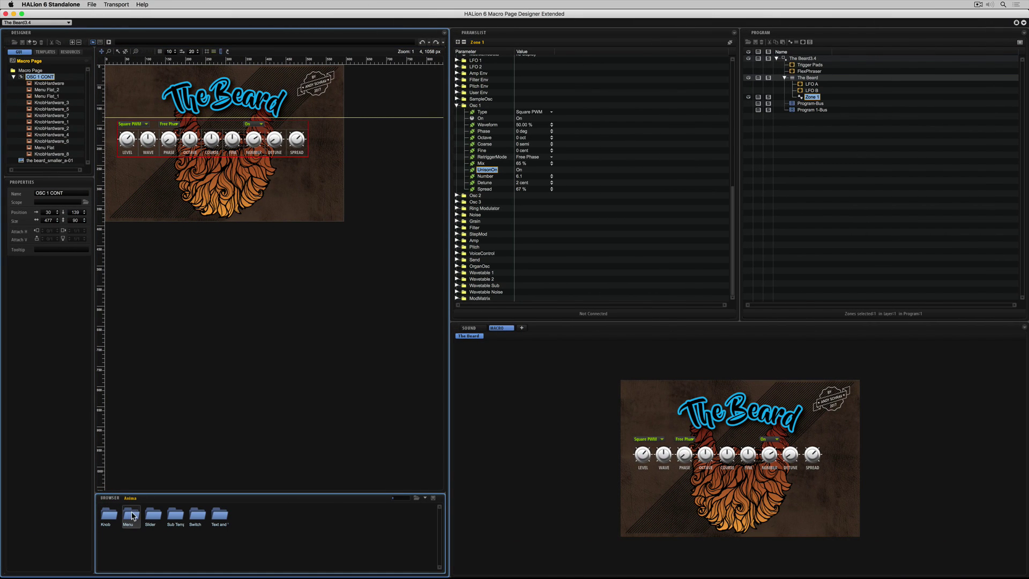
double_click(195, 514)
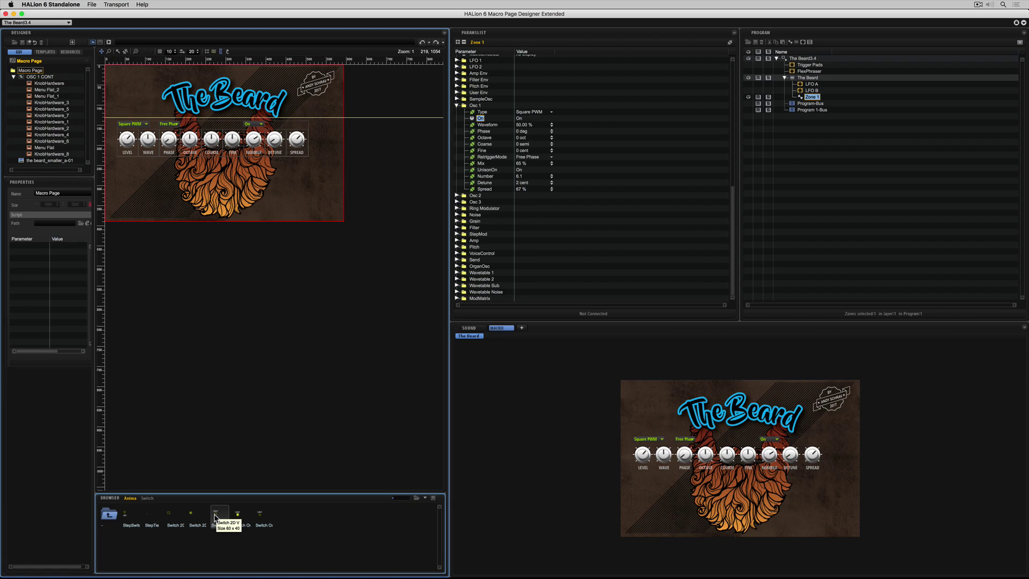
left_click_drag(216, 517, 118, 107)
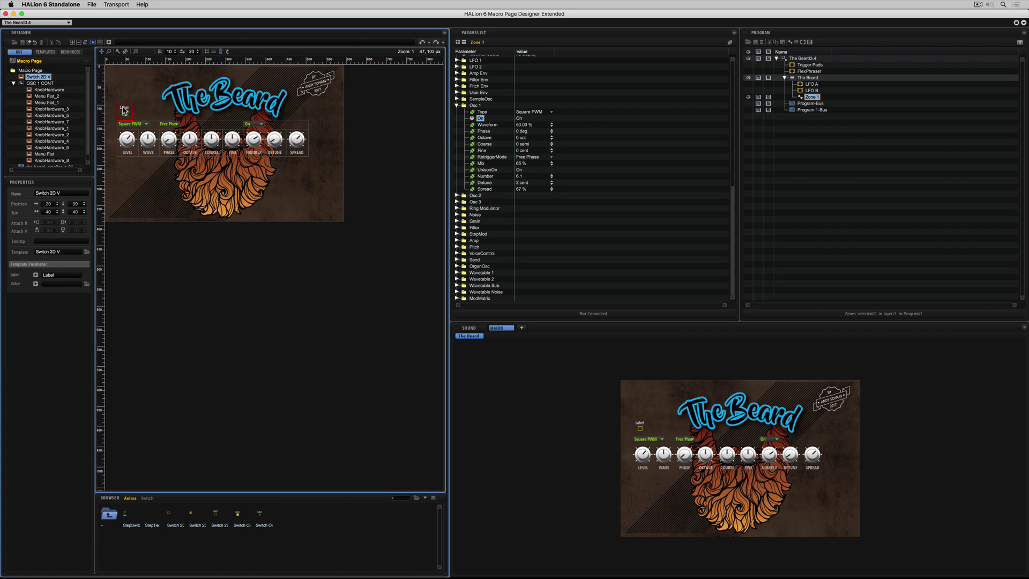
left_click_drag(123, 111, 124, 110)
- Label the switch OSC 1, connect it to Osc 1's On parameter, and test it in the macro preview
left_click(52, 276)
type("OSC 1")
key("Return")
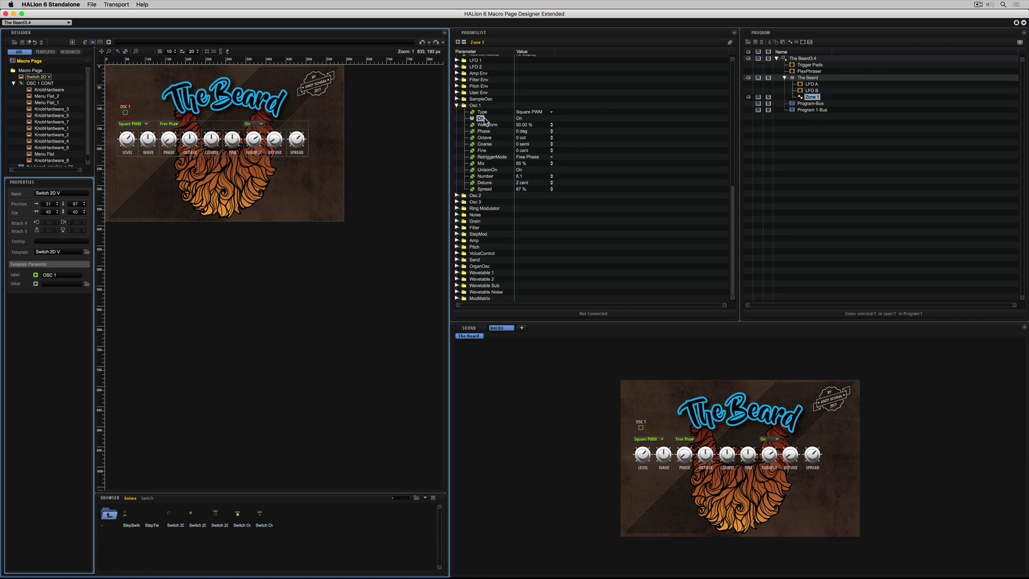
left_click_drag(481, 119, 126, 112)
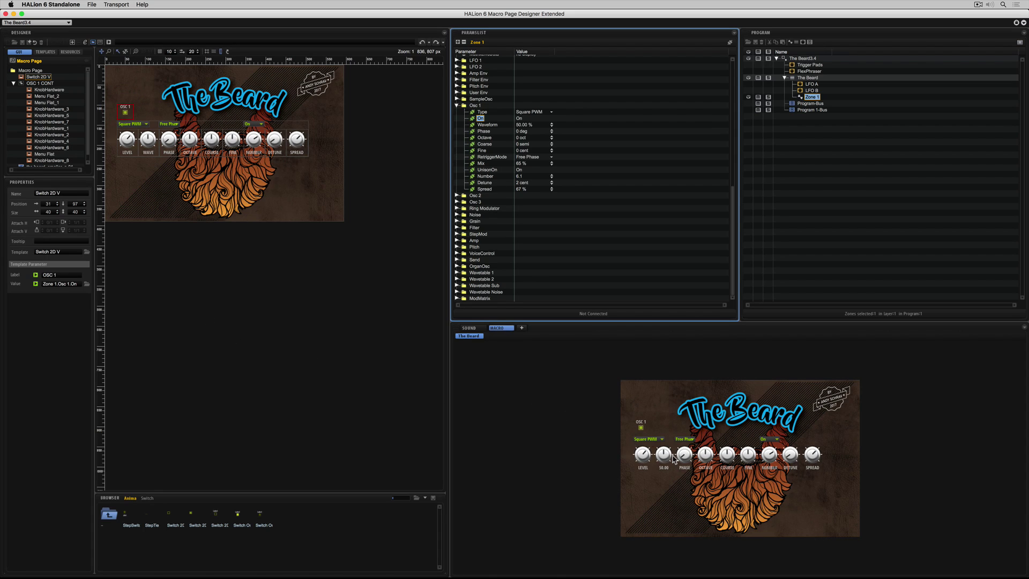
left_click(642, 429)
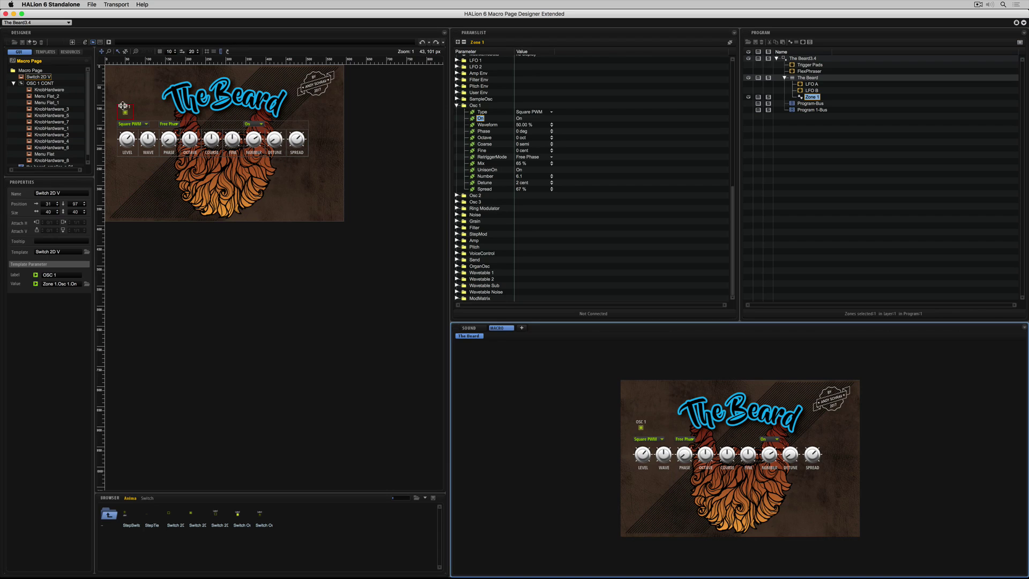
- Move the OSC 1 switch beside the Level knob at about -3, 170, and create a Disable control named OSC 1 in OSC 1 CONT
left_click_drag(123, 106, 111, 139)
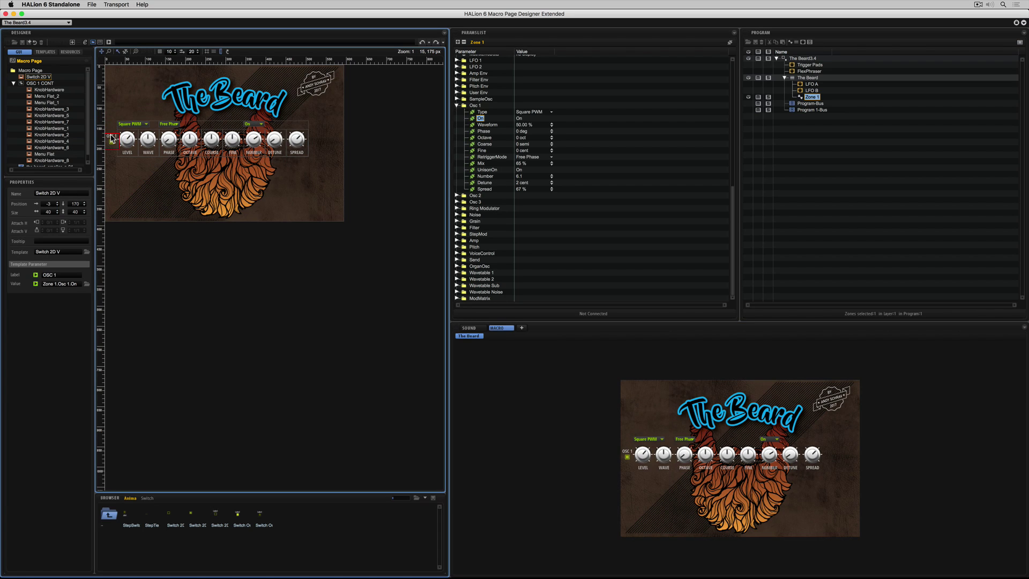
left_click(47, 84)
right_click(46, 86)
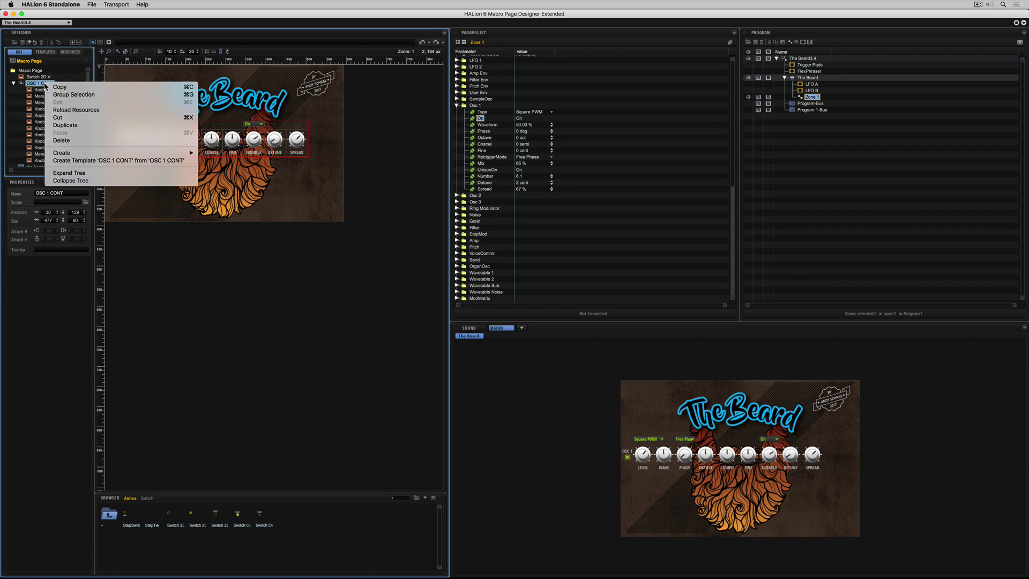
mouse_move(137, 154)
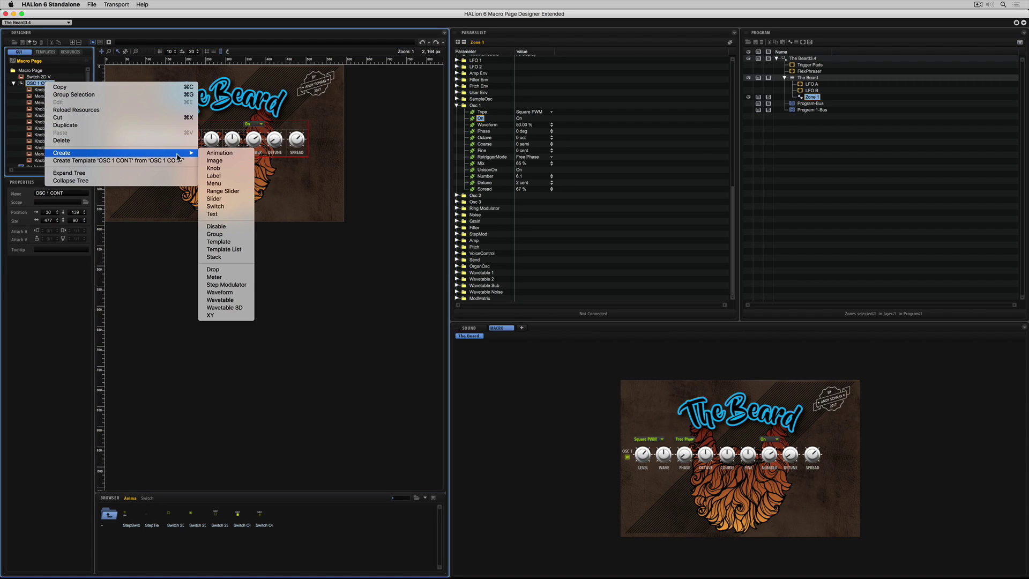
left_click(223, 227)
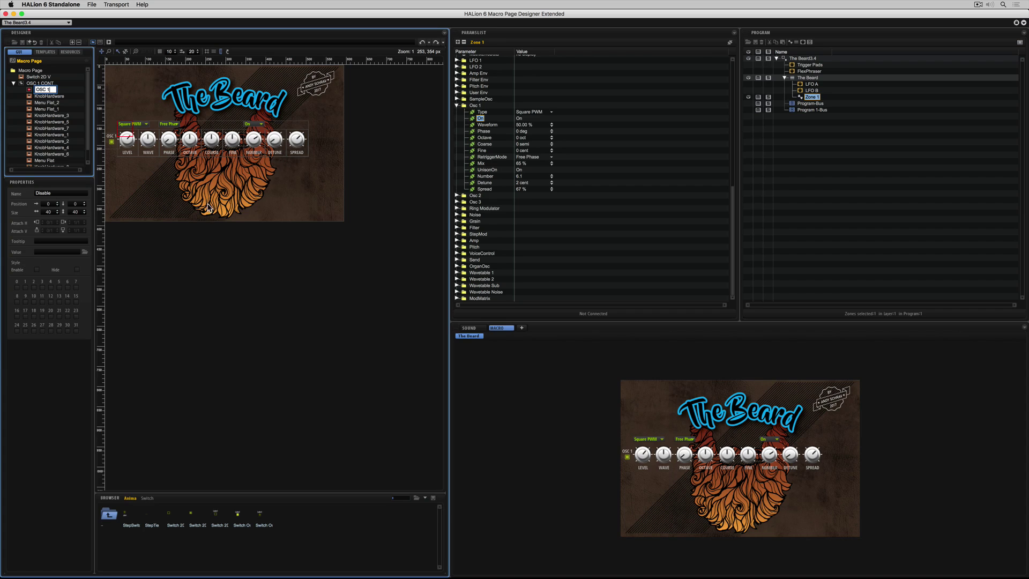
left_click(73, 97)
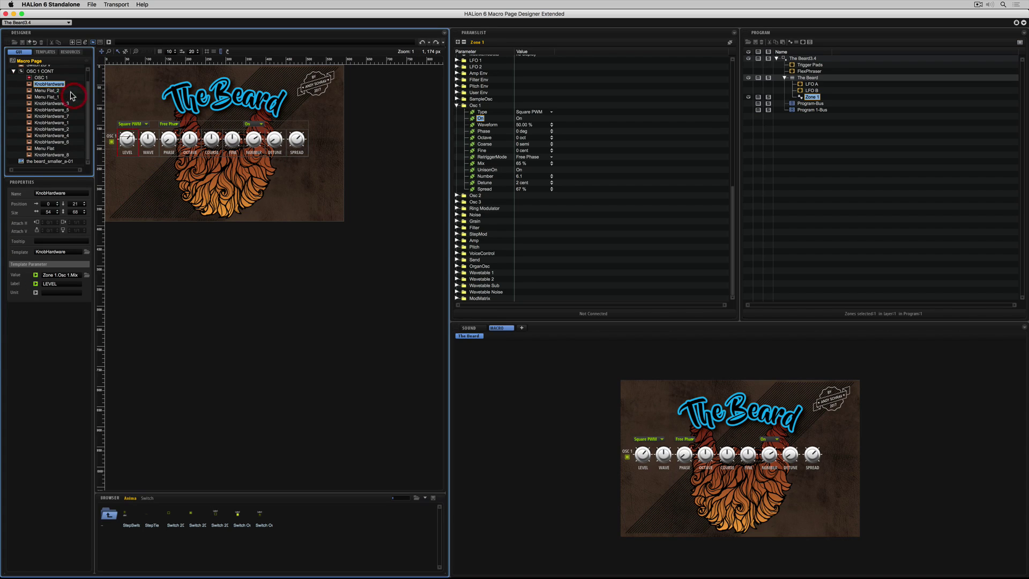
- Move the Disable control OSC 1 out to the page level at 30, 138, size it 477 × 90, and nest OSC 1 CONT inside it
scroll(32, 79, "up", 1)
left_click_drag(30, 90, 22, 78)
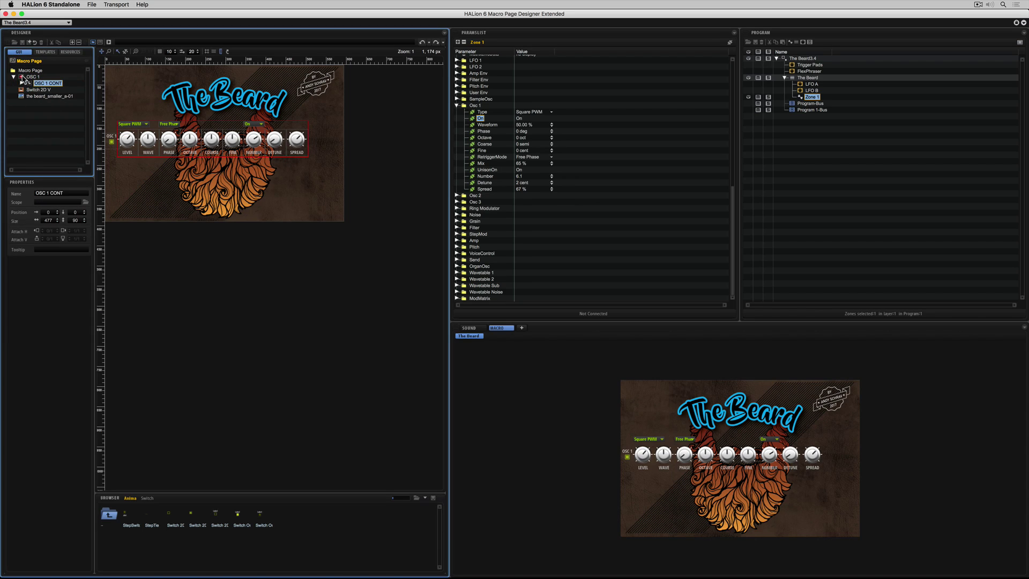
left_click(22, 78)
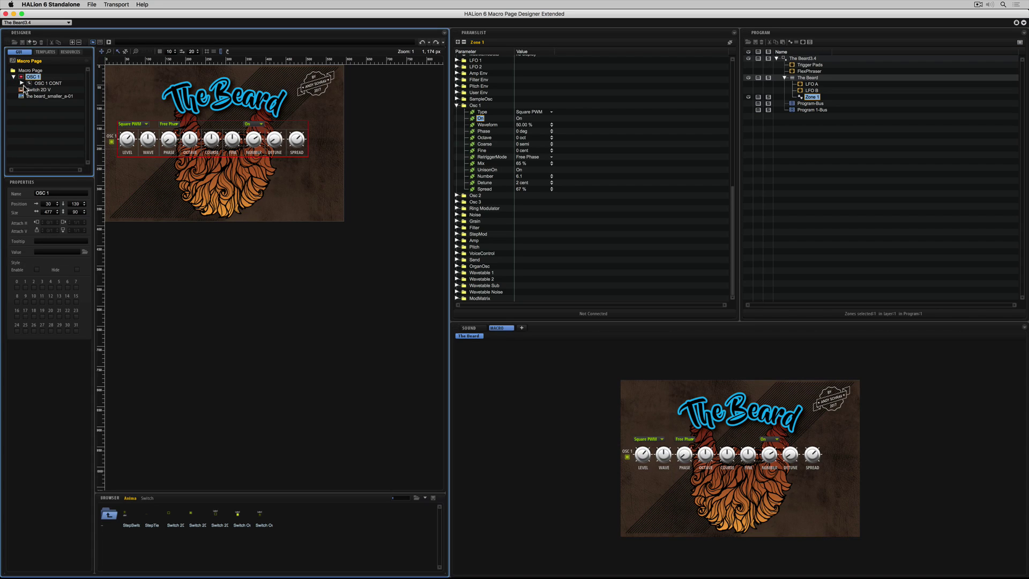
- Set the Disable control OSC 1 to disable at value 0 and connect its value to Osc 1's On parameter
left_click(27, 89)
left_click(32, 77)
left_click(17, 288)
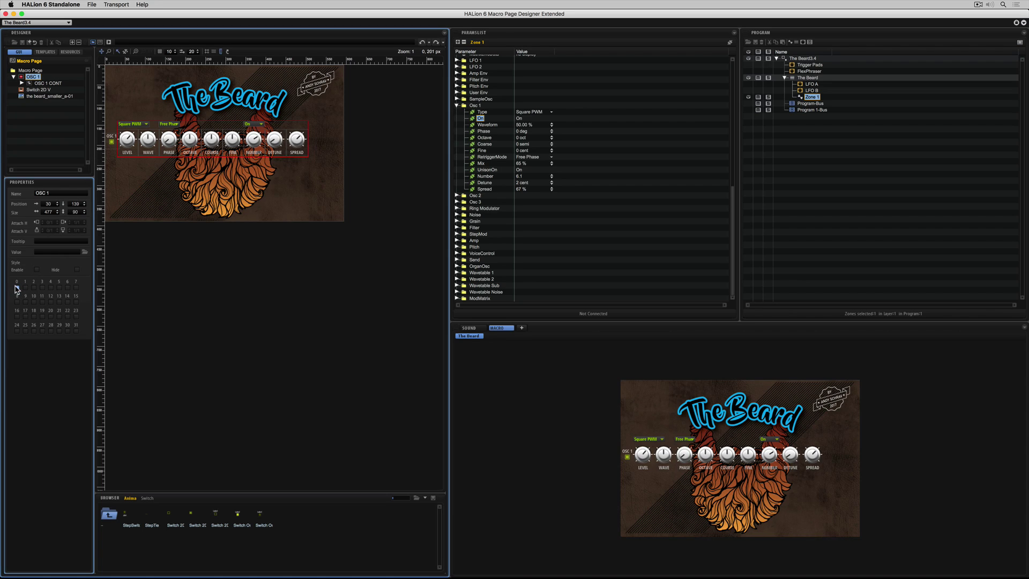
left_click_drag(480, 120, 44, 248)
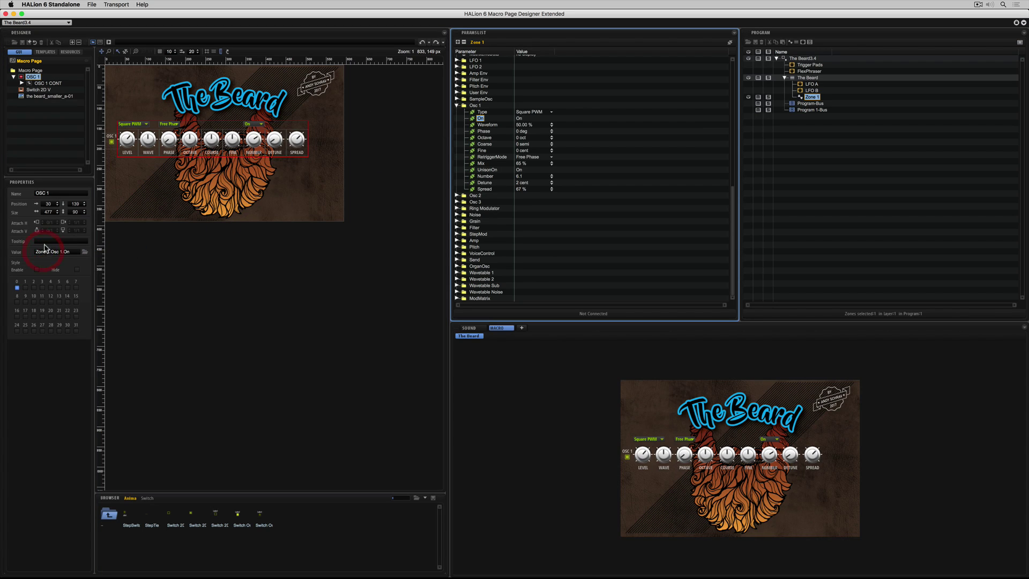
- Give the Disable control the tooltip "Click to disable OSC 1" and toggle the switch in the macro preview to test it
left_click(45, 242)
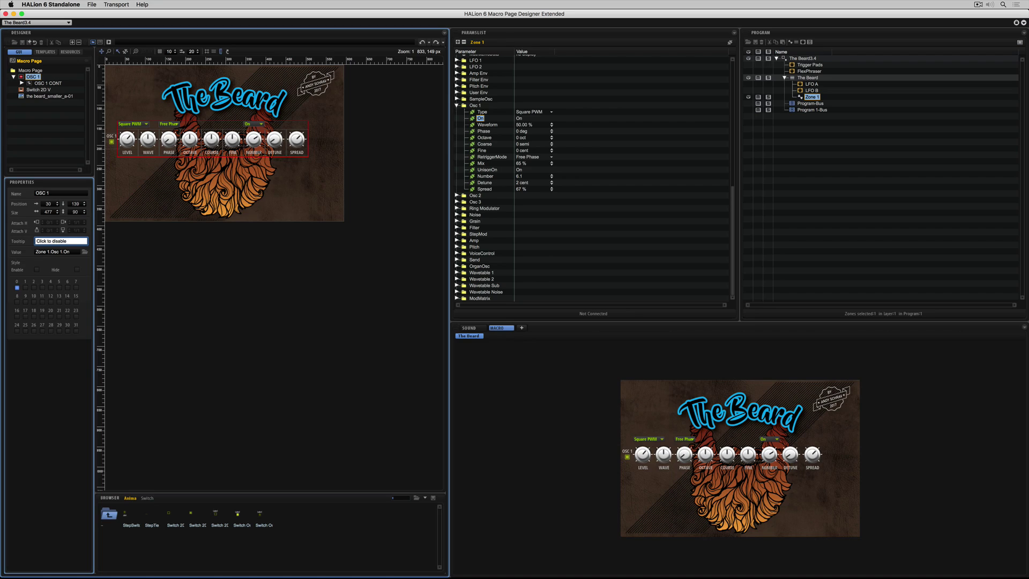
type("Click to disable OSC 1")
key("Return")
left_click(628, 457)
left_click(628, 458)
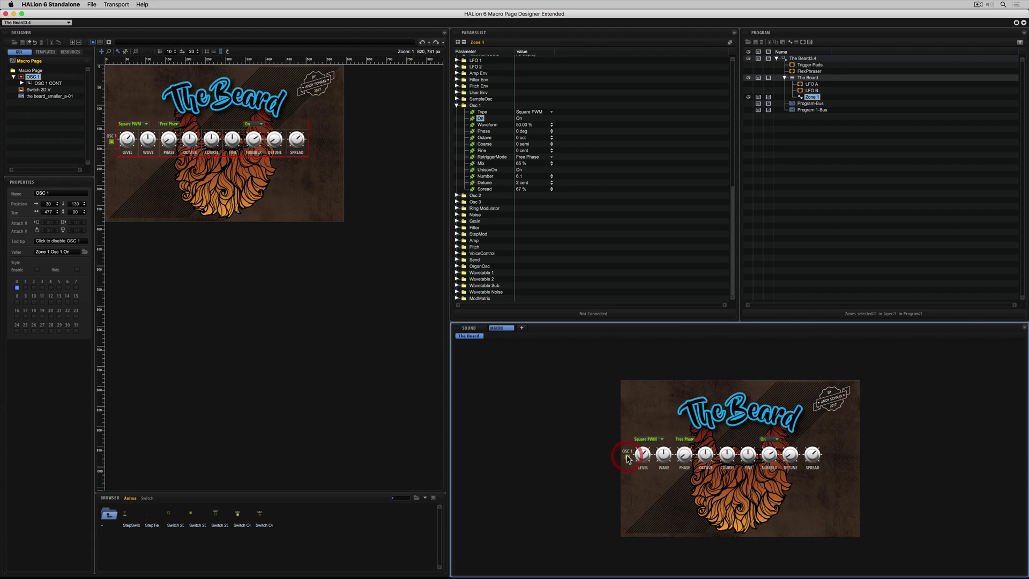
- Add the tooltip "Click to disable OSC 1" to the OSC 1 switch and toggle the oscillator off and on in the preview
left_click(111, 139)
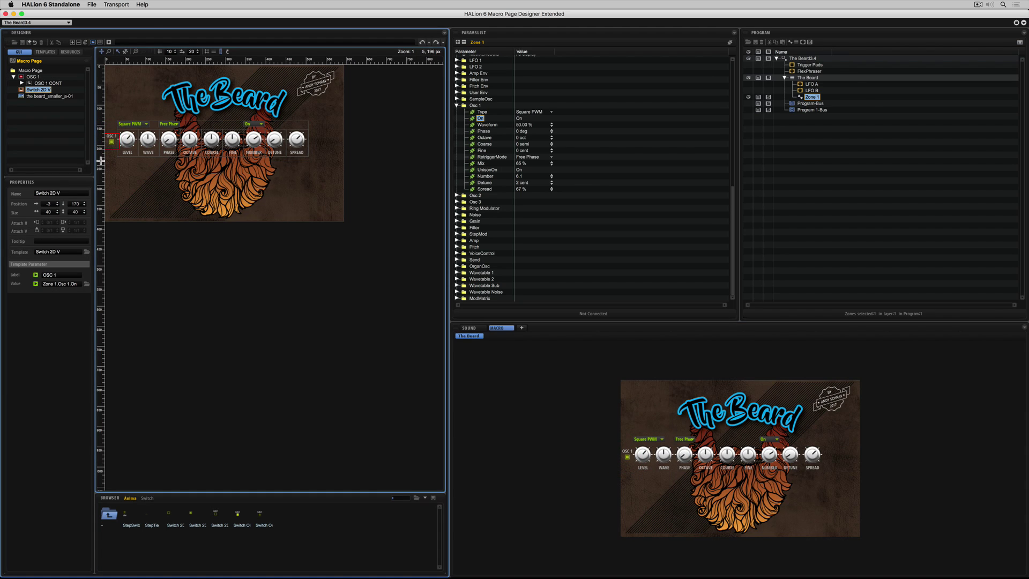
left_click(61, 243)
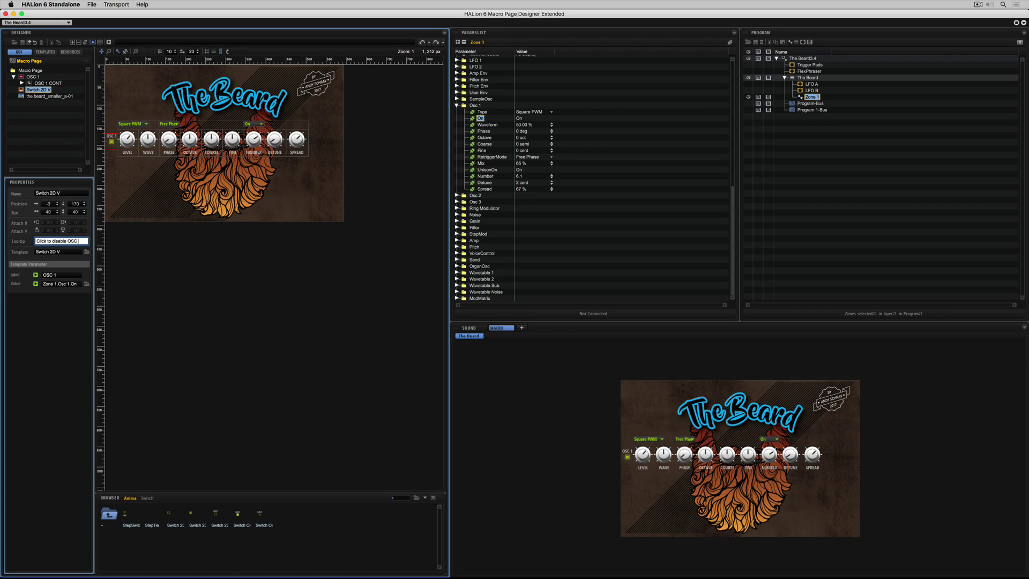
type("Click to disable OSC 1")
key("Return")
left_click(628, 457)
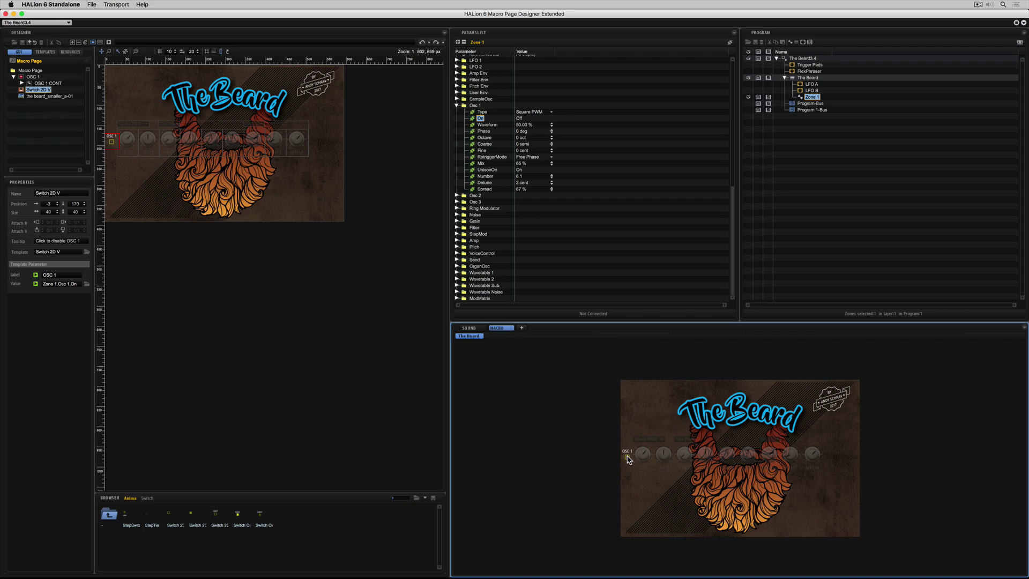
left_click(628, 457)
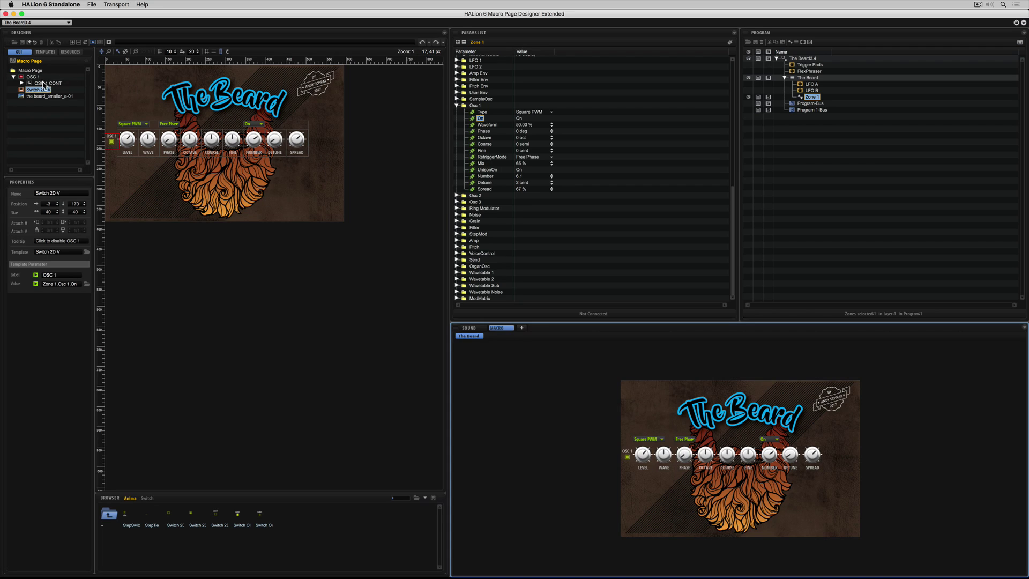
- Duplicate the OSC 1 Disable control with its contents twice to make OSC 2 and OSC 3
left_click(14, 77)
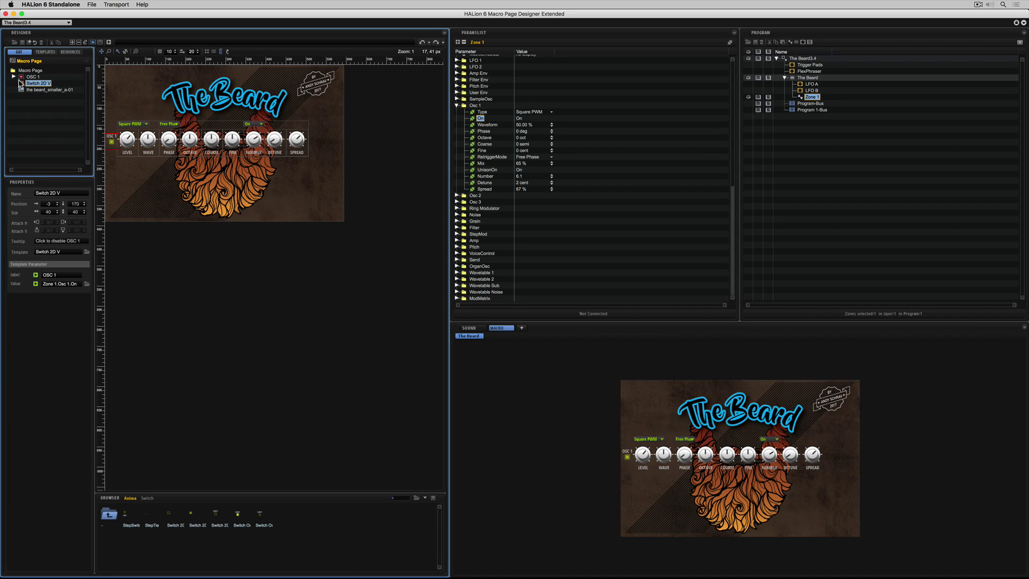
left_click(30, 78)
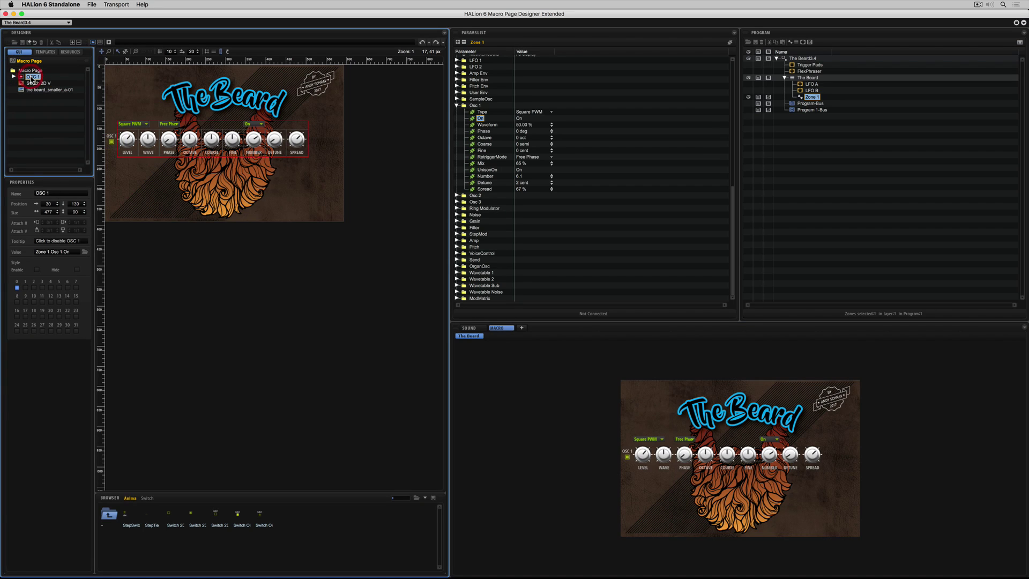
right_click(30, 77)
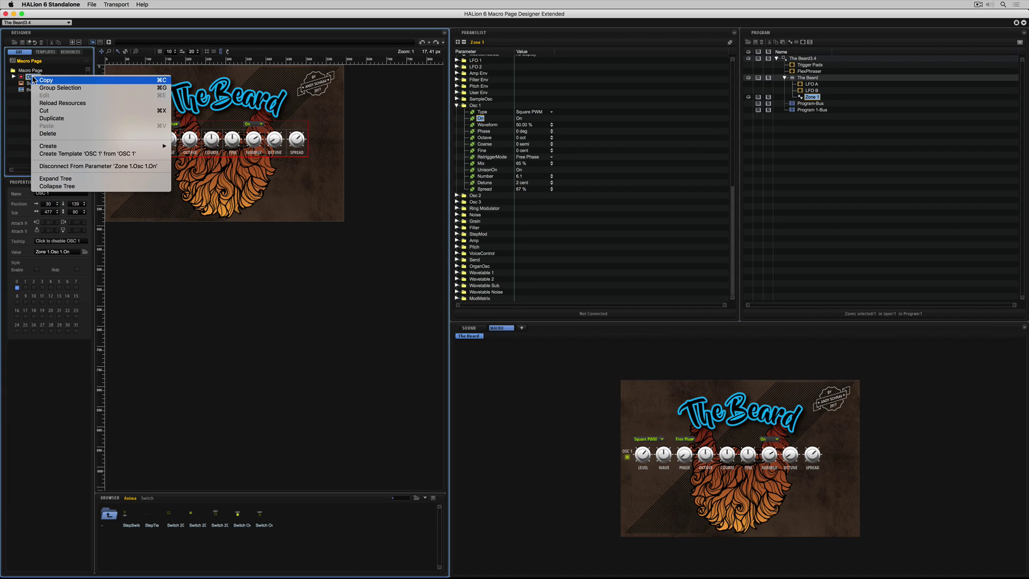
left_click(54, 118)
right_click(33, 85)
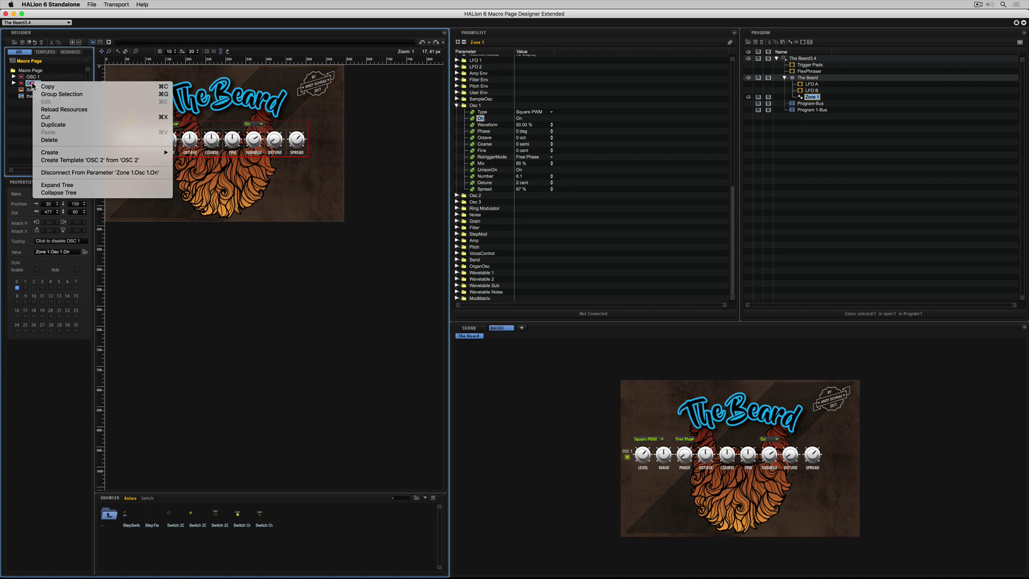
left_click(59, 125)
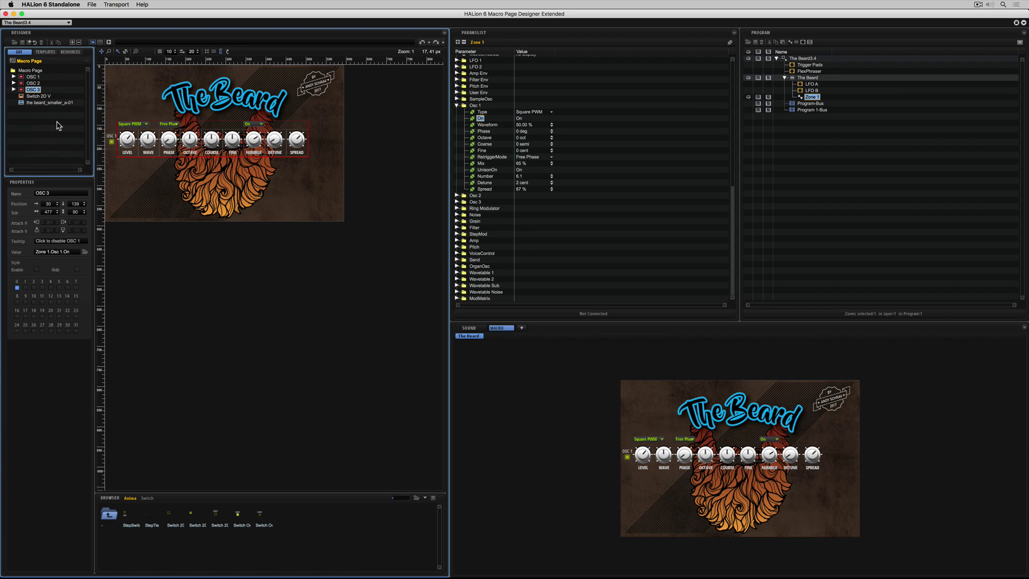
- Spread the three oscillator rows vertically, with OSC 1 at 30, 123, OSC 2 at about Y 211, and OSC 3 at 30, 298
left_click(116, 52)
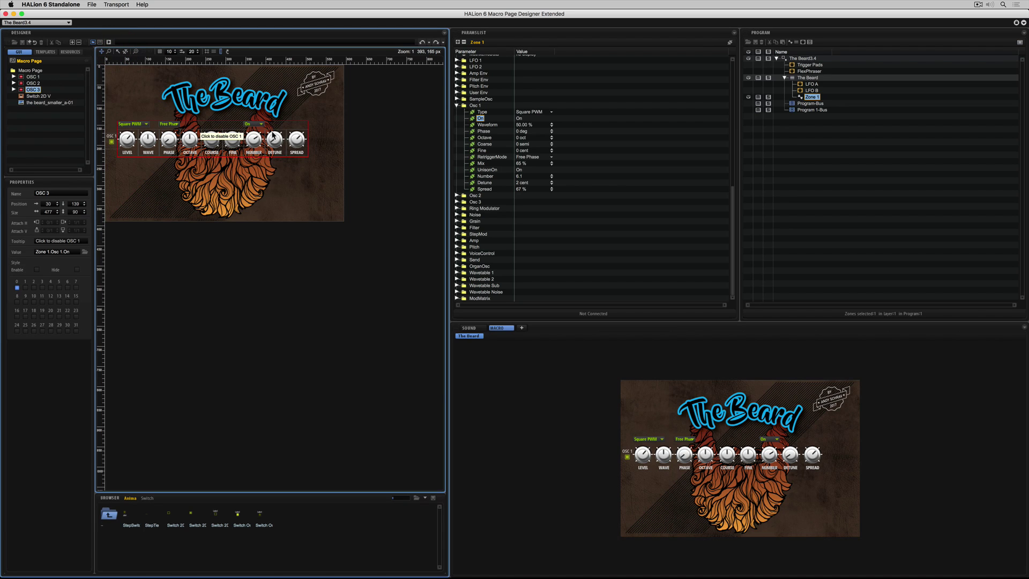
left_click_drag(288, 129, 287, 193)
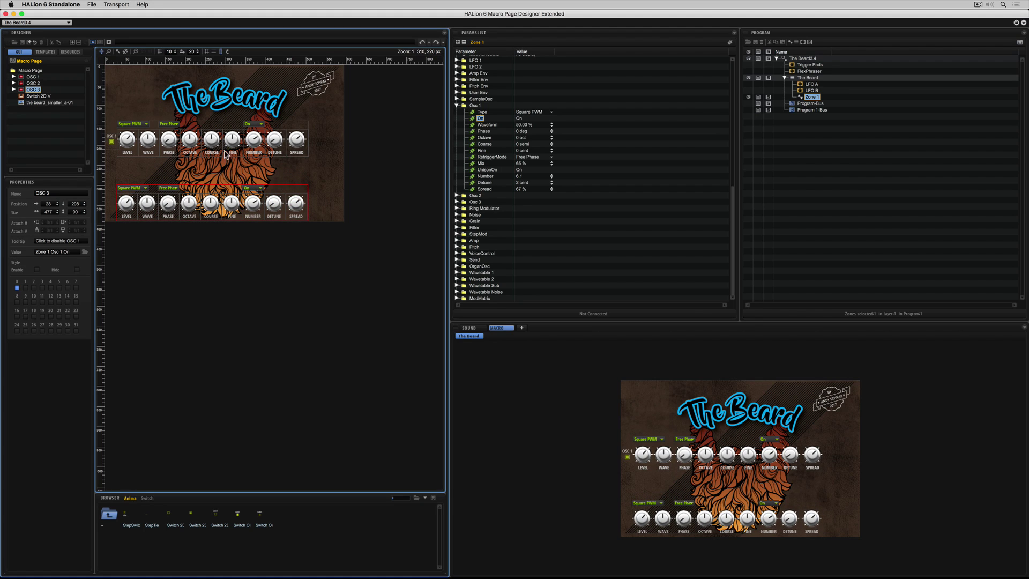
left_click(31, 77)
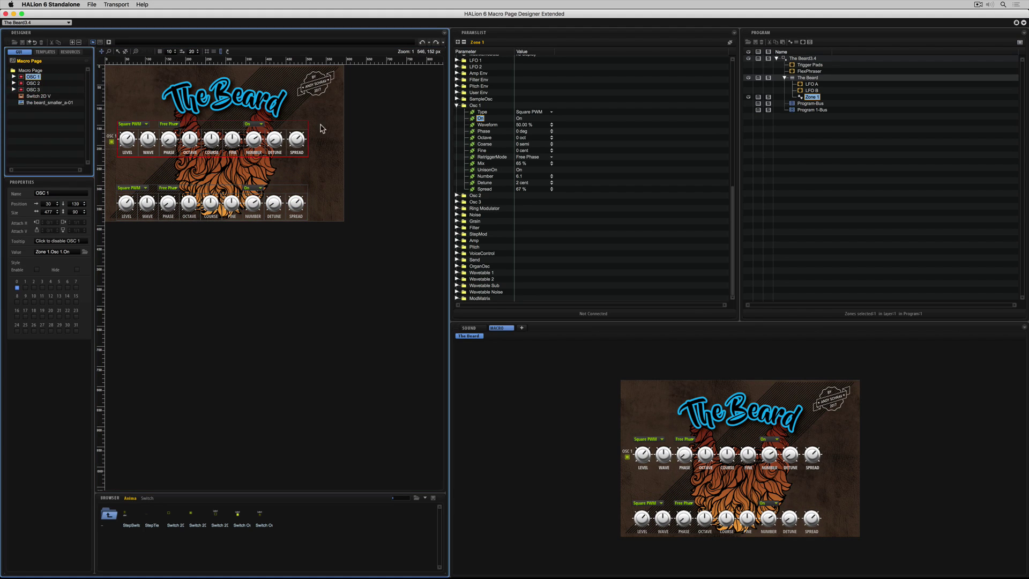
left_click_drag(299, 125, 298, 118)
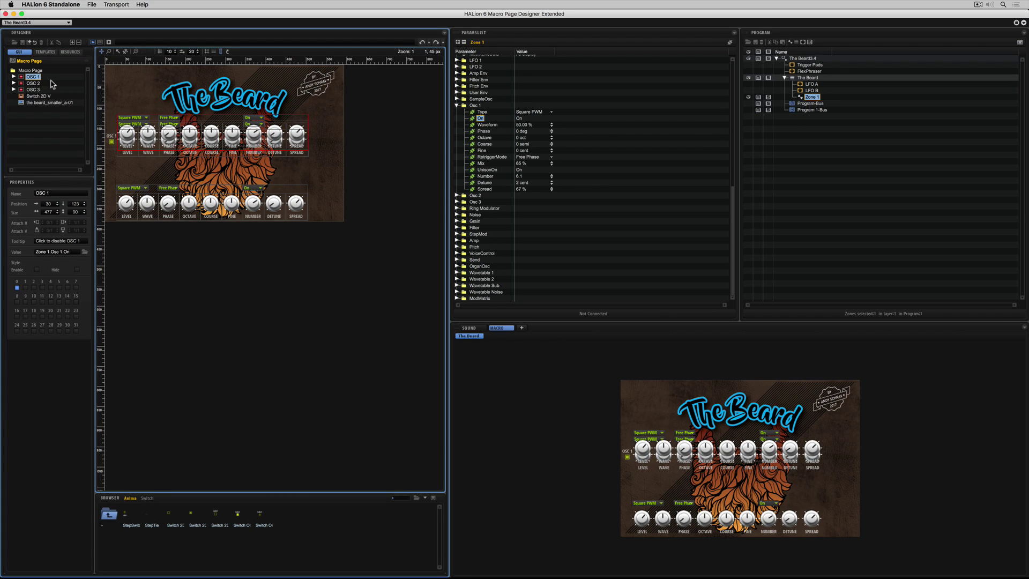
left_click(33, 83)
left_click_drag(301, 124, 301, 156)
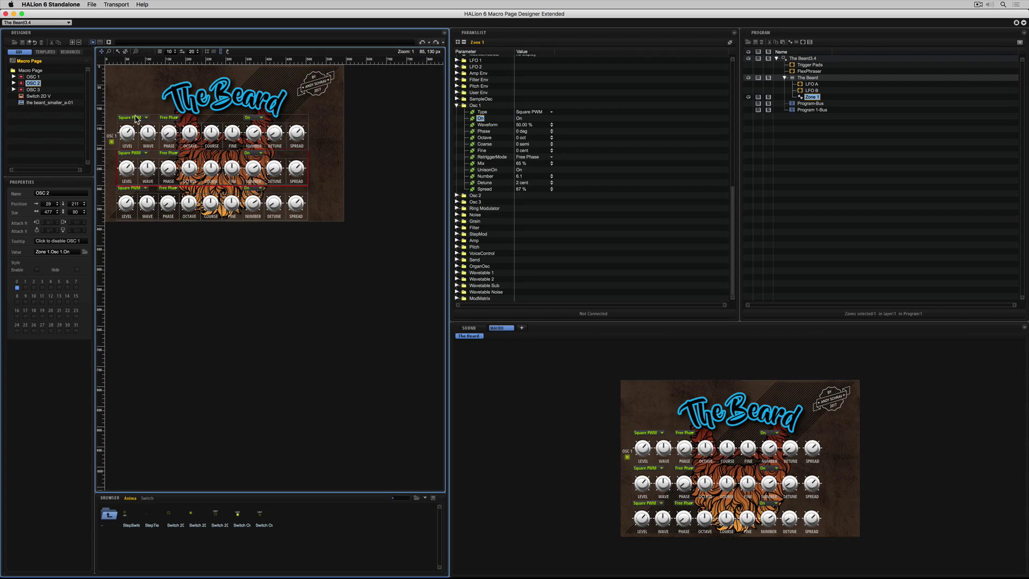
left_click(31, 78)
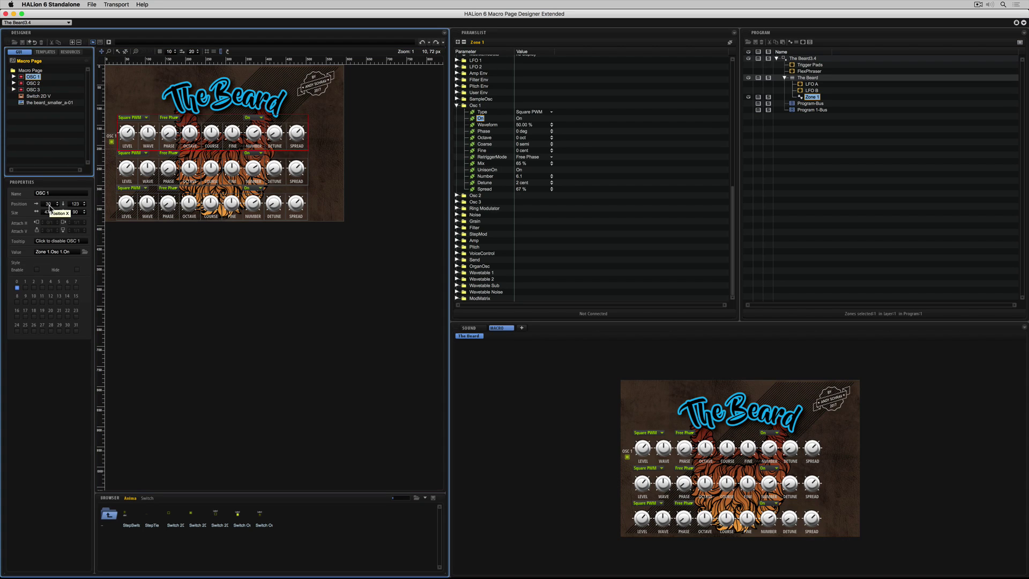
left_click(119, 207)
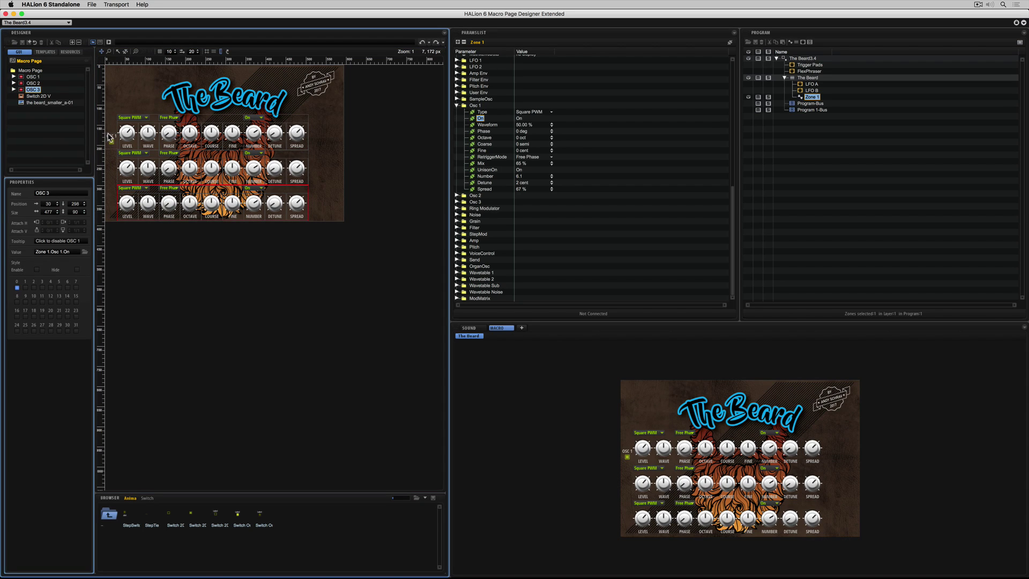
- Move the OSC 1 switch up beside the first row and duplicate it for the other rows at about -4, 213 and -5, 299
left_click(113, 139)
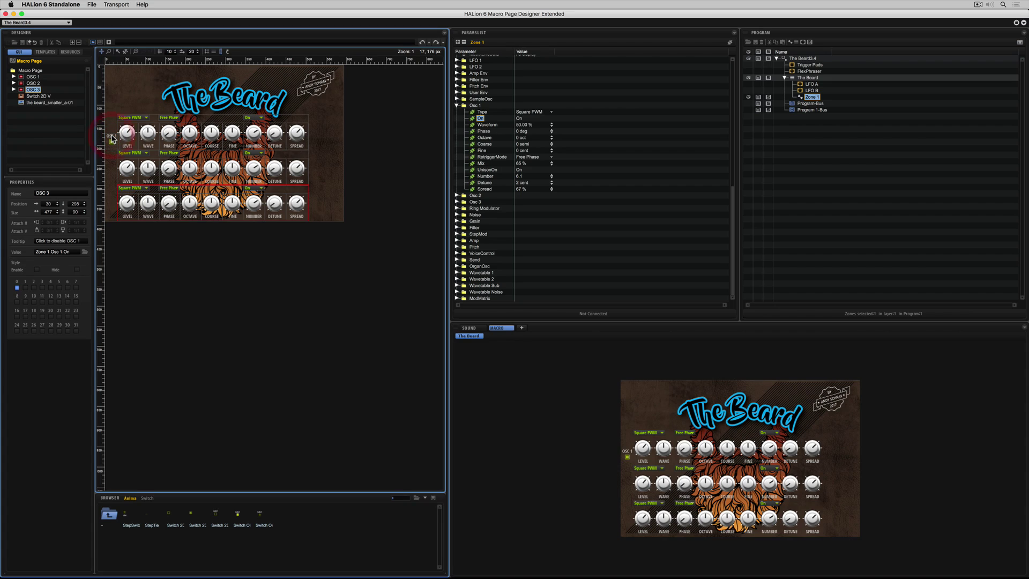
left_click(119, 49)
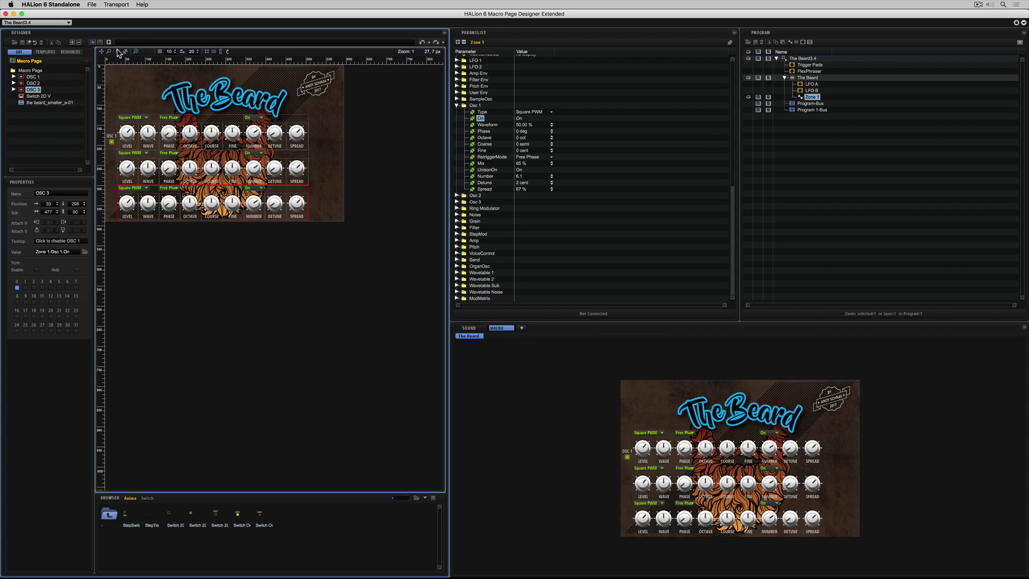
left_click_drag(111, 138, 110, 120)
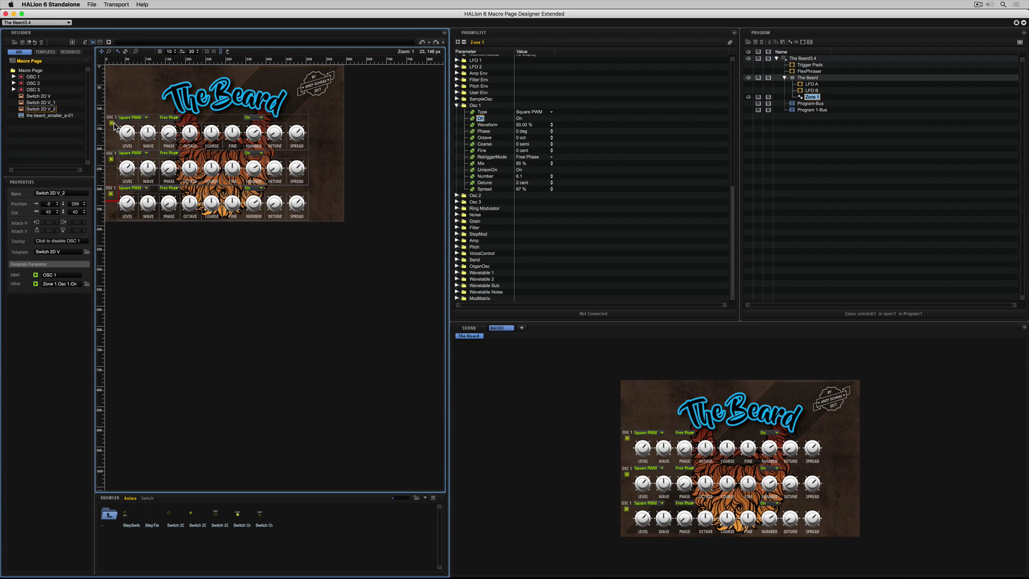
- Label the second row's switch OSC 2
left_click(114, 119)
left_click(113, 156)
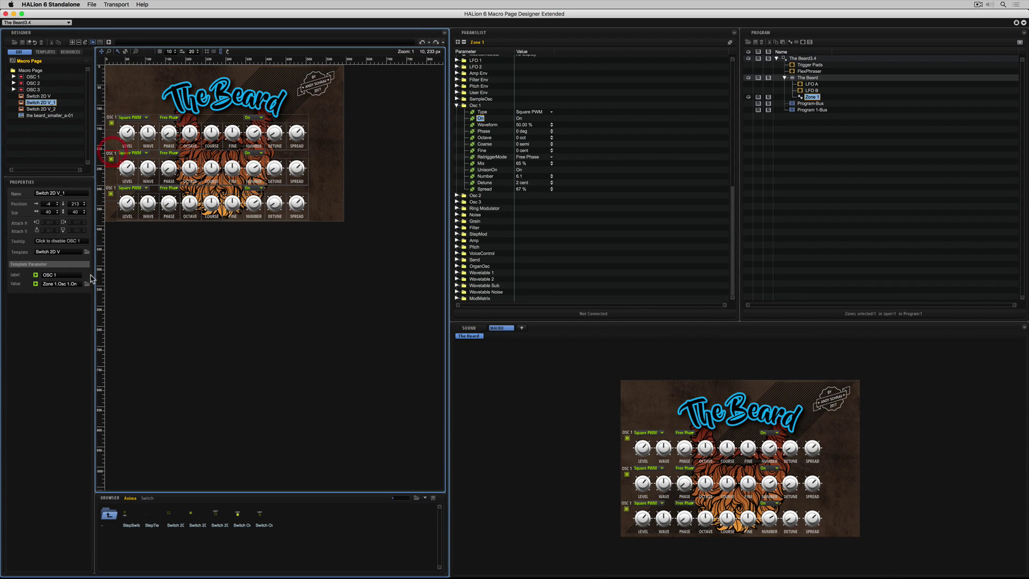
double_click(62, 275)
type("OSC")
key("Return")
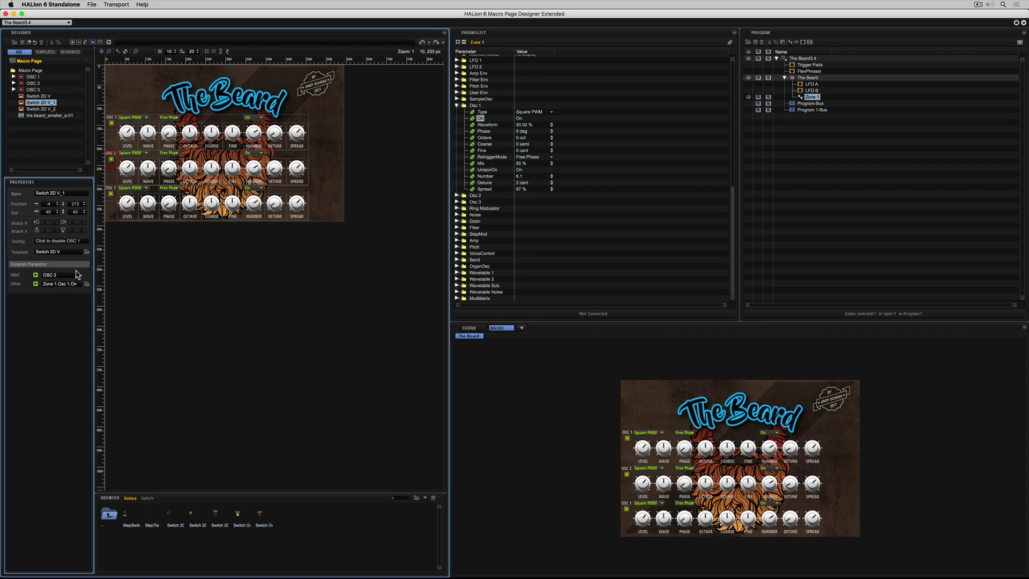
- Change the label of the third row's switch to suit its oscillator row
left_click(111, 193)
double_click(53, 275)
type("O")
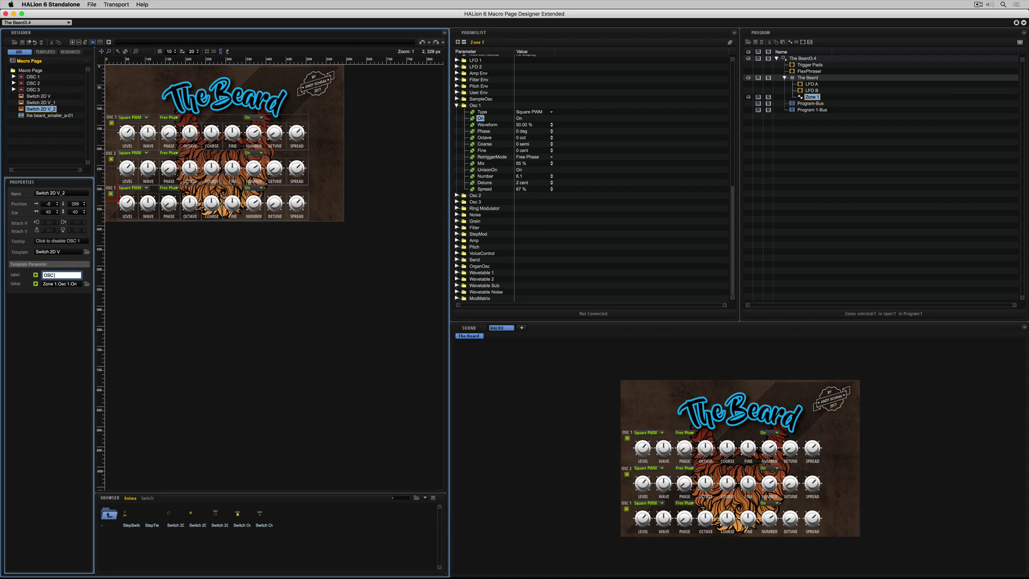
key("Return")
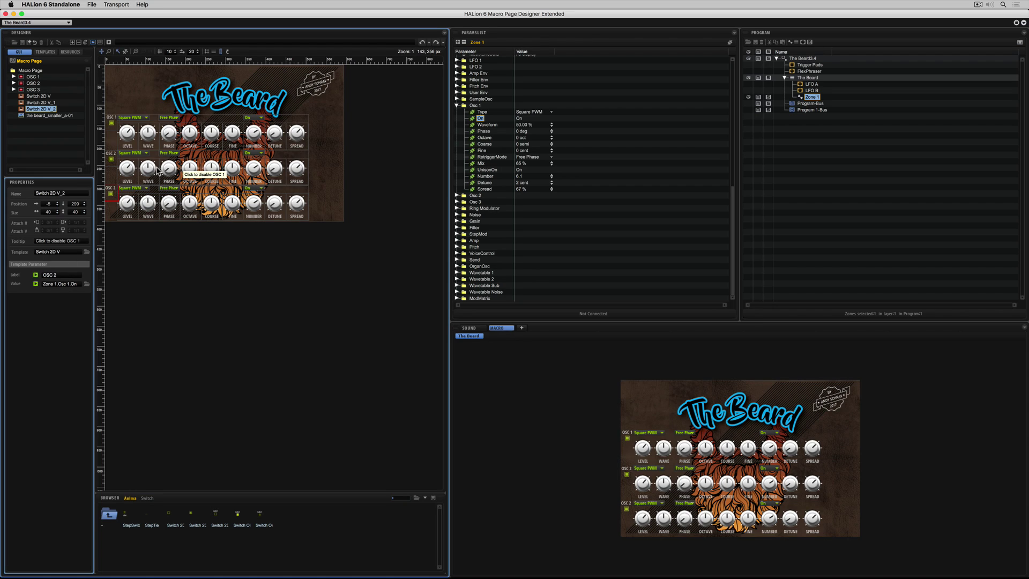
- Connect the second row's LEVEL and WAVE knobs to the Mix and Waveform parameters of Osc 2
left_click(129, 169)
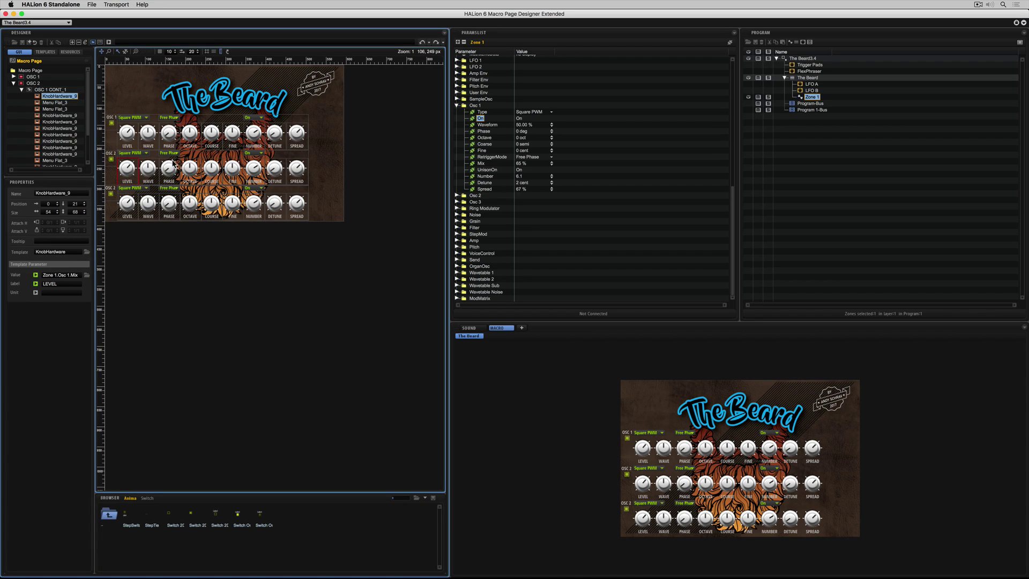
left_click(458, 105)
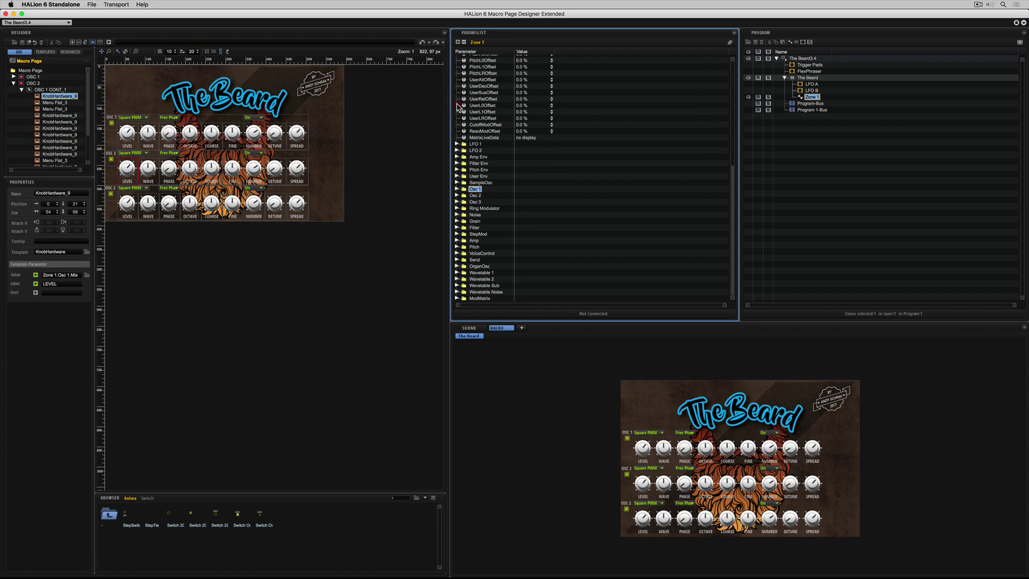
left_click(457, 196)
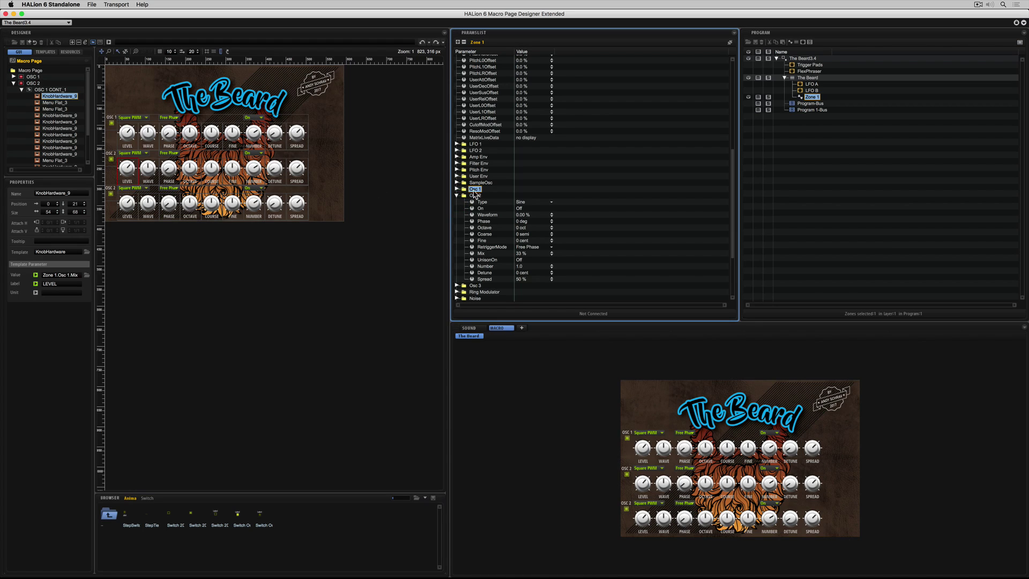
left_click_drag(480, 253, 170, 186)
left_click_drag(487, 214, 142, 172)
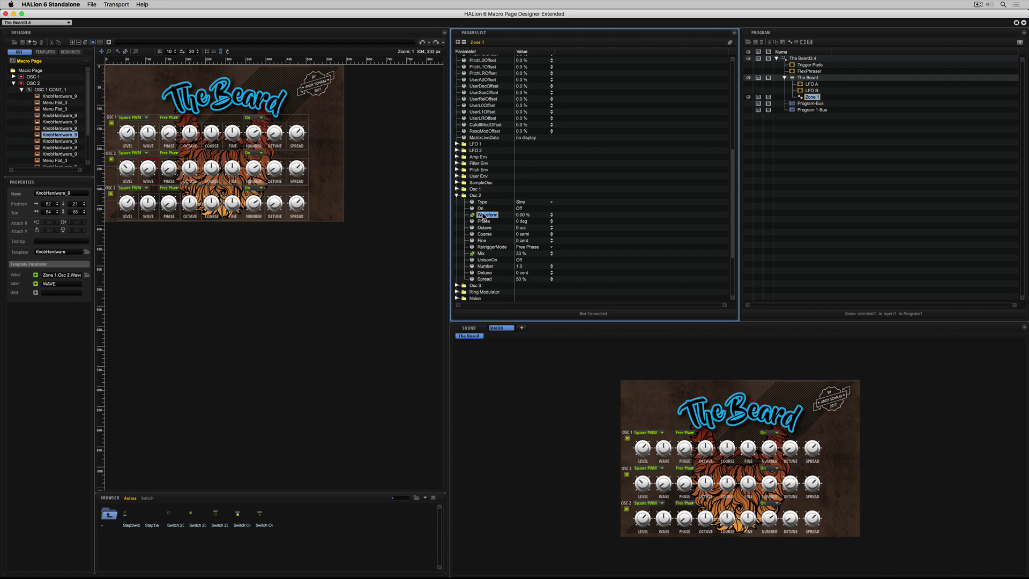
- Connect the second row's remaining tuning, NUMBER, DETUNE and SPREAD knobs, its type and retrigger menus and its switch to the matching Osc 2 parameters
left_click_drag(484, 221, 212, 169)
left_click_drag(482, 240, 233, 169)
left_click_drag(485, 267, 275, 169)
left_click_drag(485, 279, 300, 169)
left_click_drag(482, 202, 111, 159)
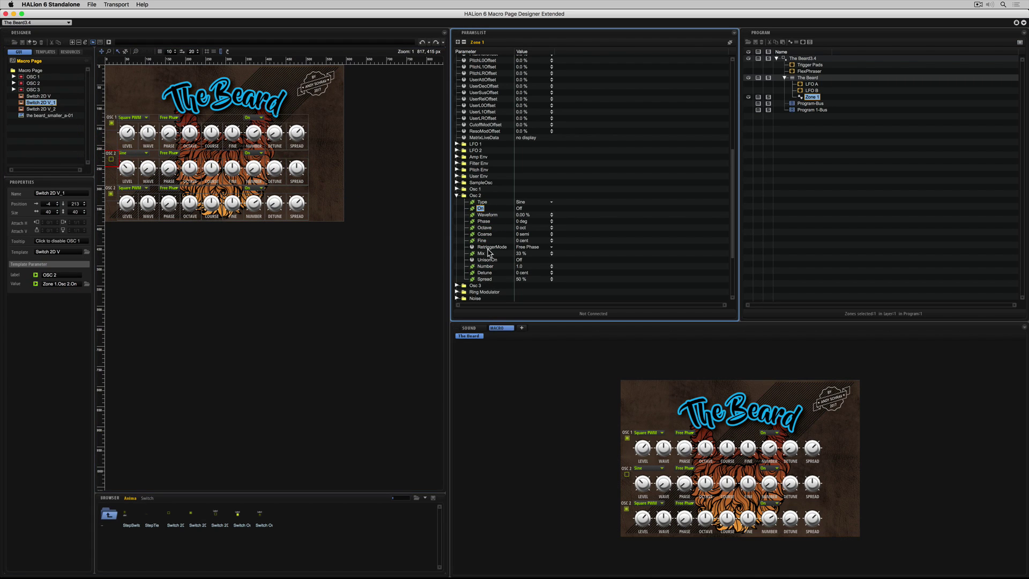
left_click_drag(492, 247, 169, 153)
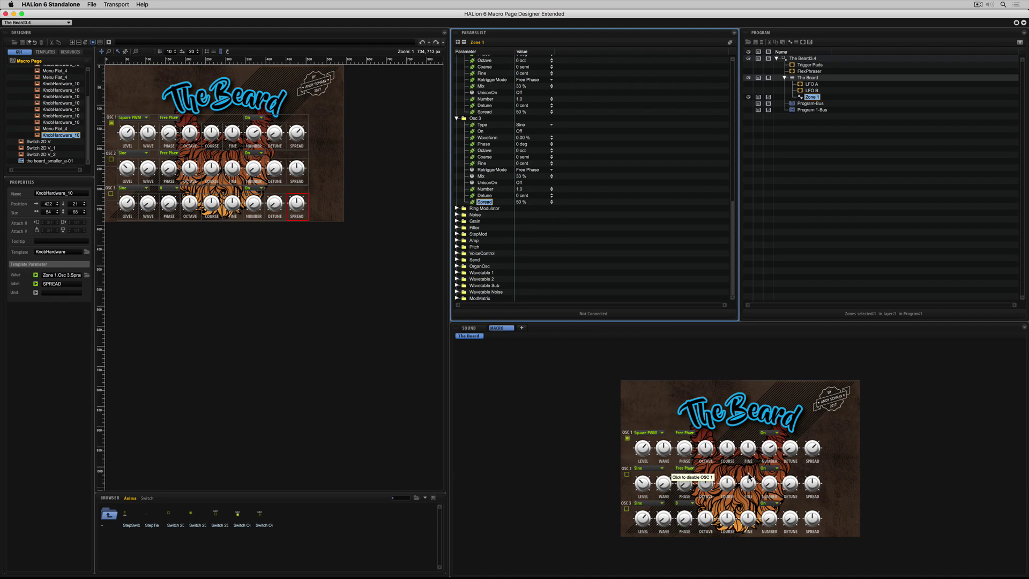
- Set the OSC 2 type to Square PWM in the macro preview and switch OSC 2 on
left_click(643, 449)
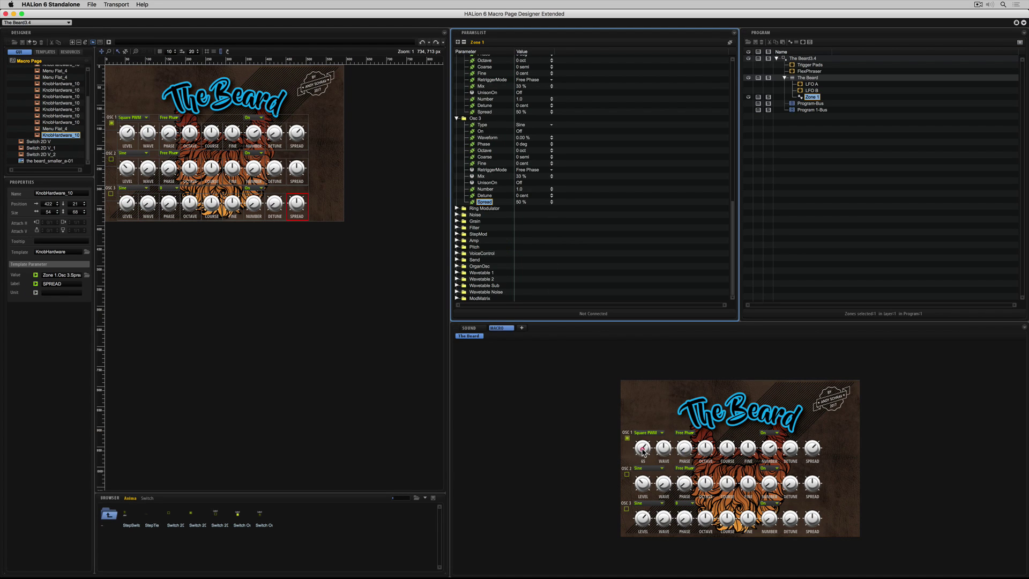
left_click(647, 470)
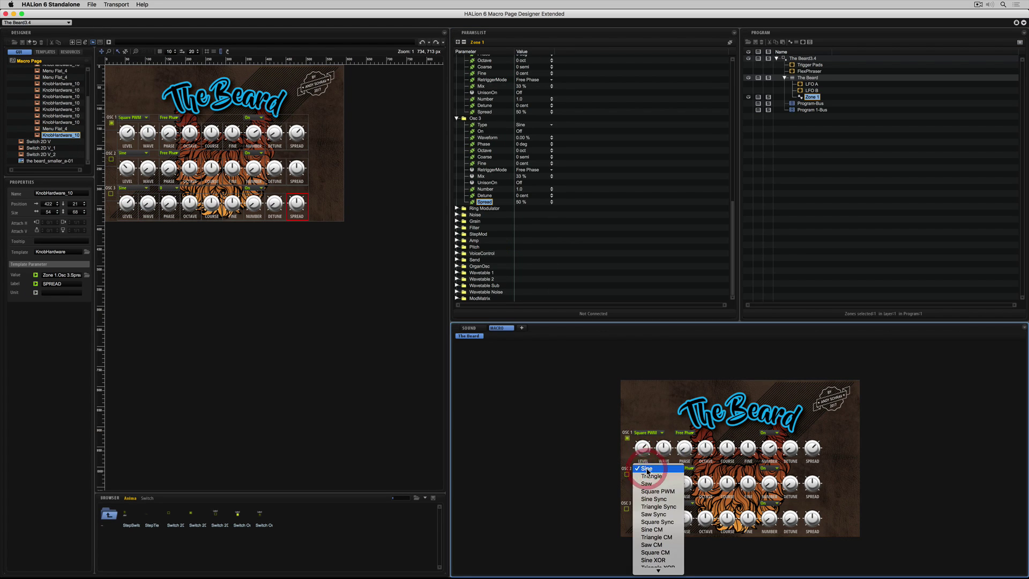
left_click(654, 491)
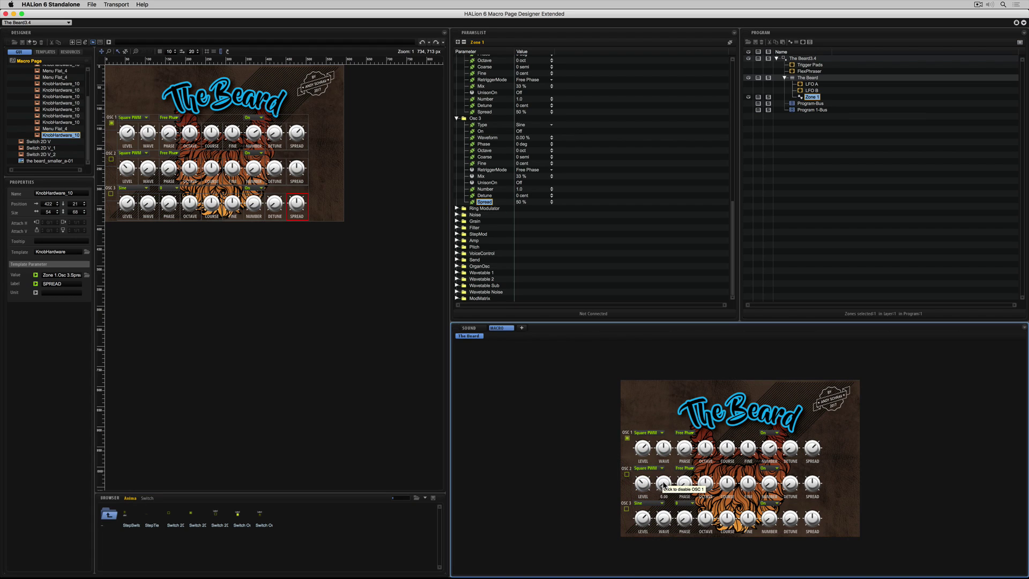
left_click(627, 475)
- Set the OSC 3 type to Square PWM in the macro preview and switch OSC 3 on
left_click(642, 504)
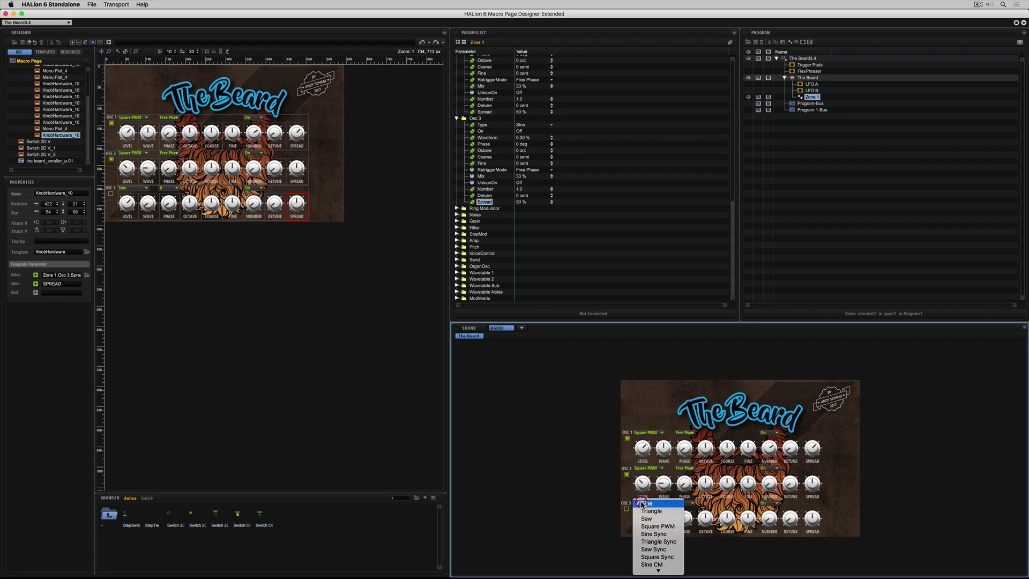
left_click(656, 526)
left_click(627, 509)
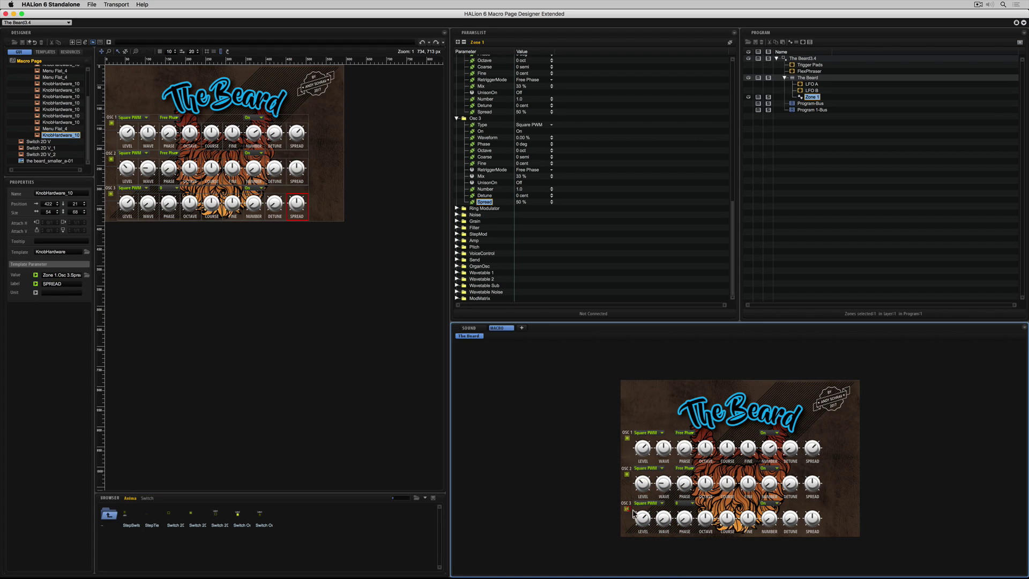
- Try out the oscillator knobs in the macro preview, turning OSC 3's WAVE knob to 65.50 %
left_click(644, 509)
mouse_move(664, 519)
left_click_drag(664, 518, 793, 452)
- Group the three oscillator rows and their switches, and name the group OSC SECTION
scroll(51, 111, "up", 3)
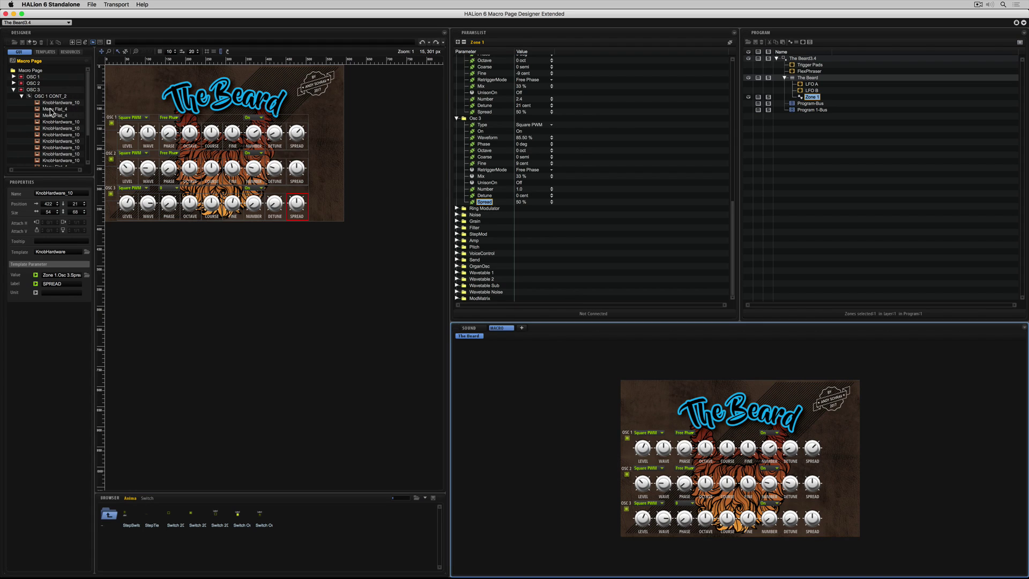
left_click(14, 90)
left_click(14, 90)
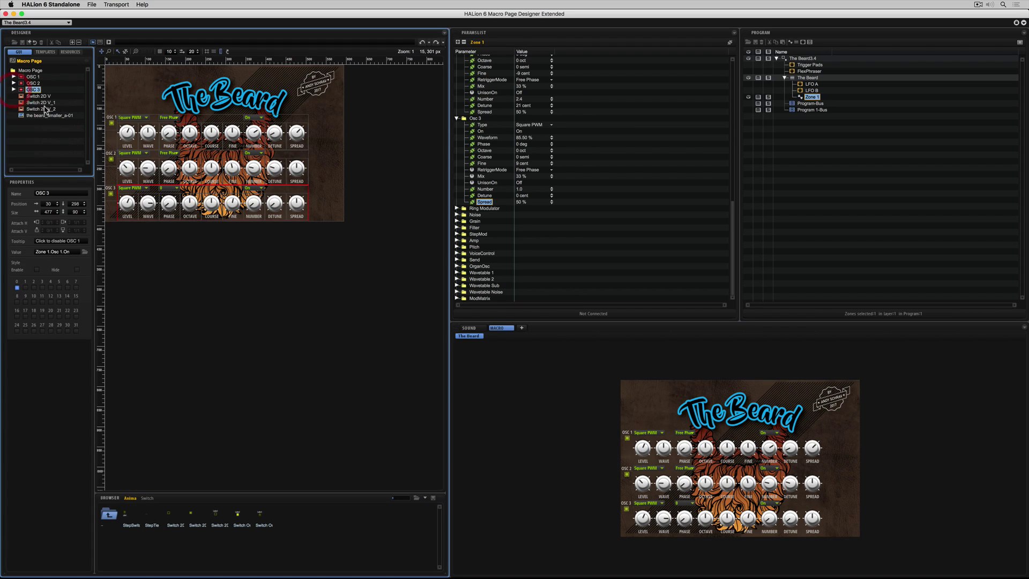
left_click(40, 109)
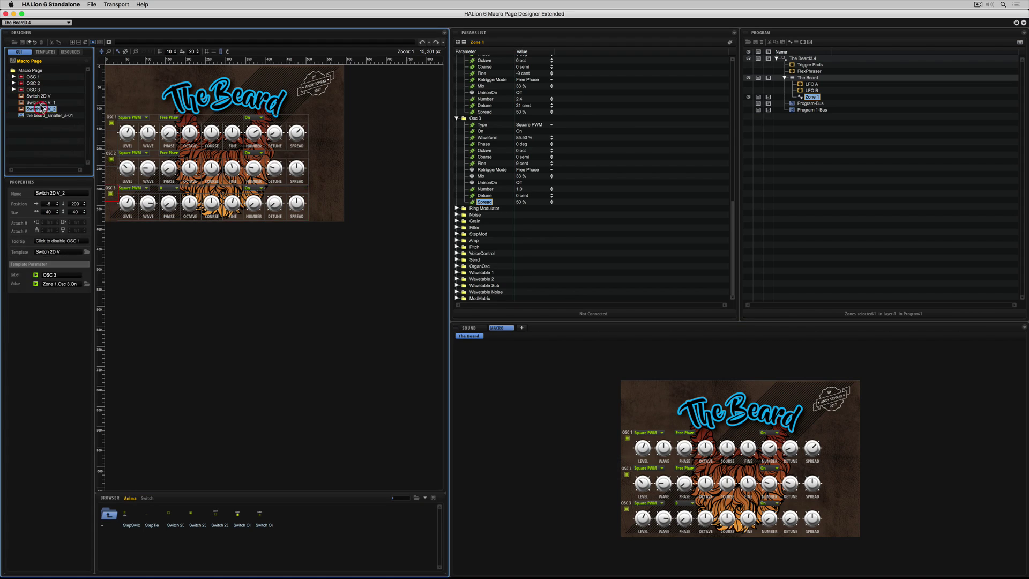
left_click(30, 77, "shift")
right_click(30, 76)
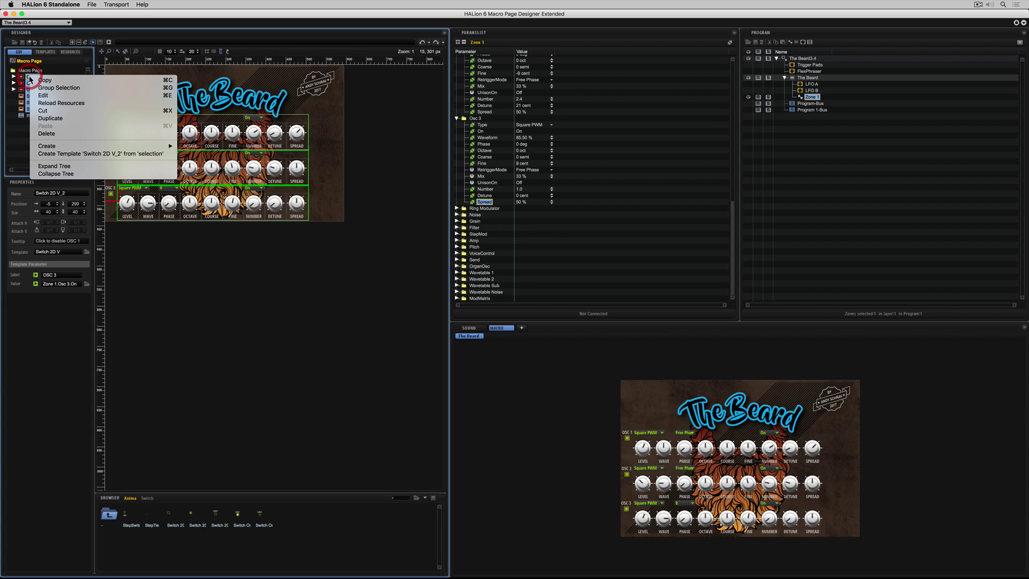
left_click(59, 89)
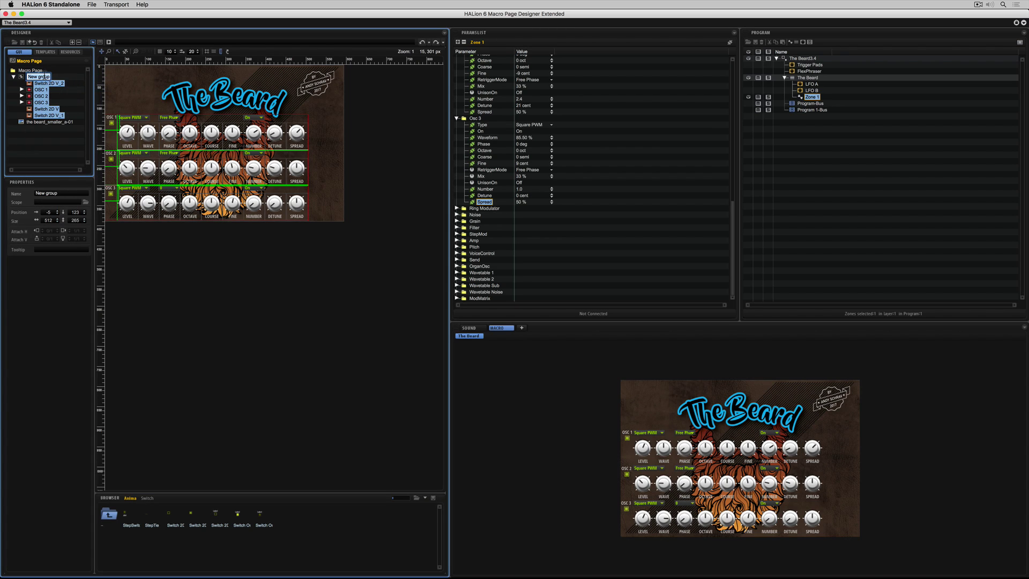
type("OSC SECTION")
key("Return")
left_click(46, 77)
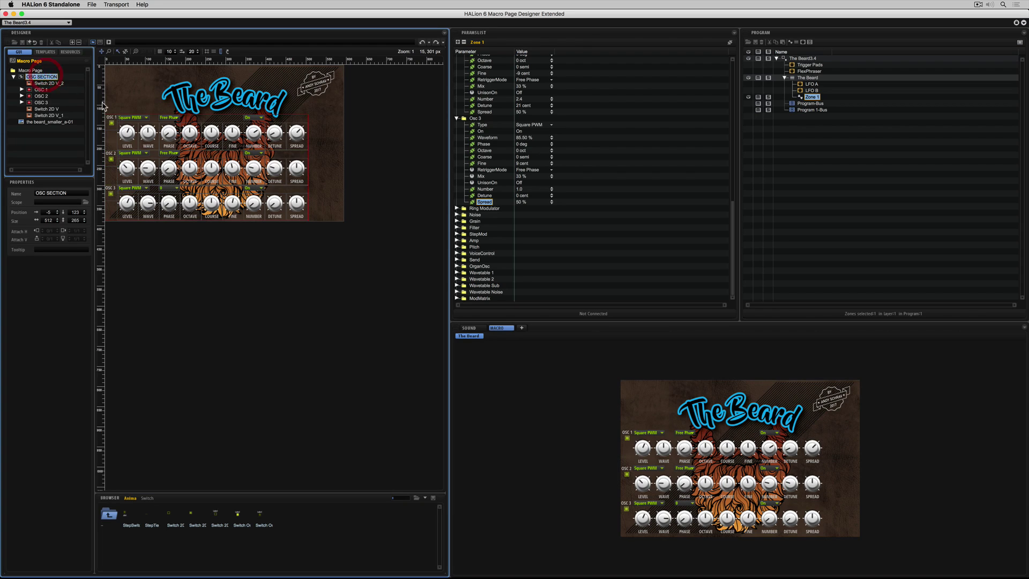
left_click(196, 121)
left_click_drag(197, 120, 202, 120)
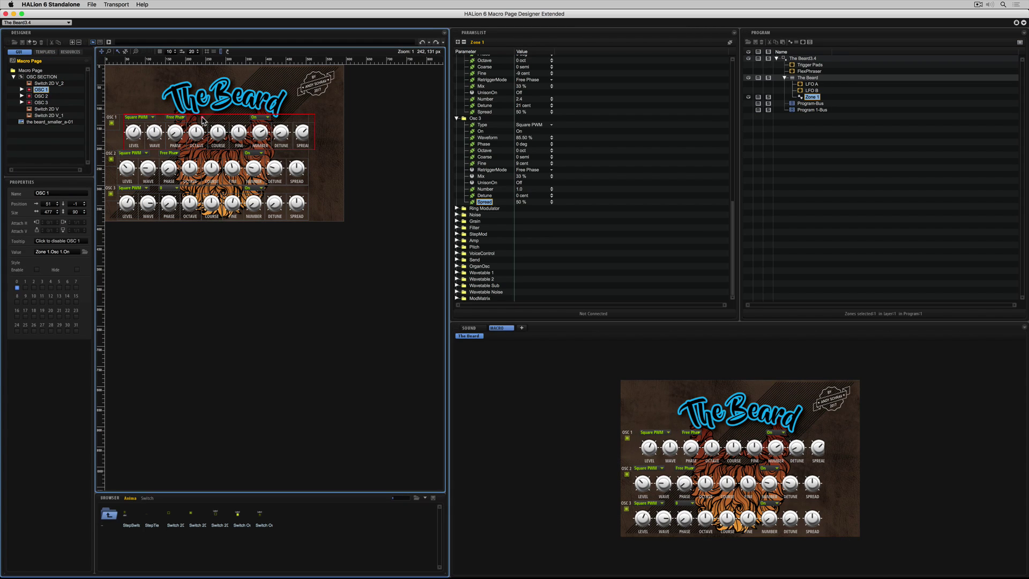
key("super+z")
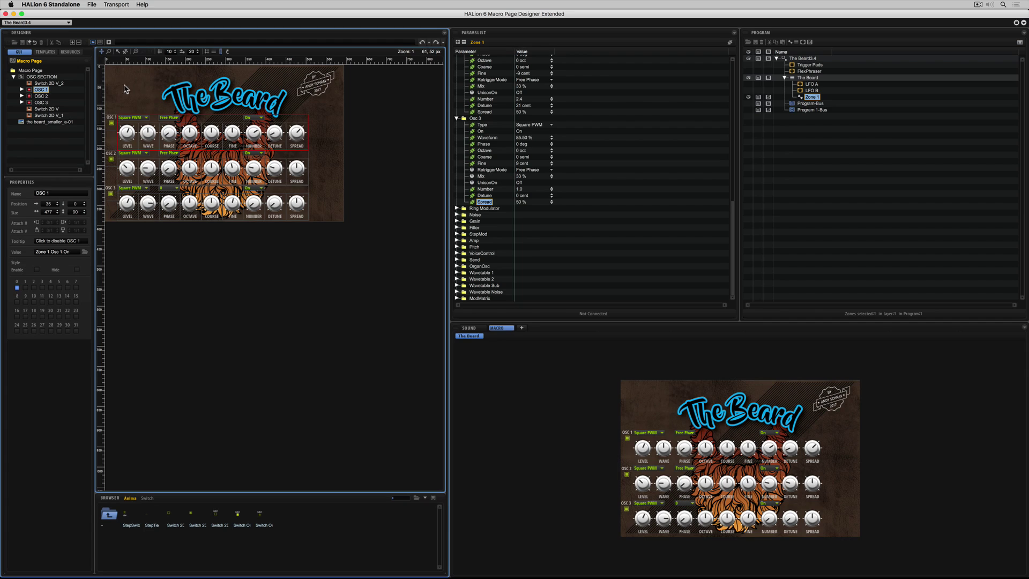
- Move the whole OSC SECTION group to about 48, 117 on the macro page
left_click(48, 77)
left_click(44, 78)
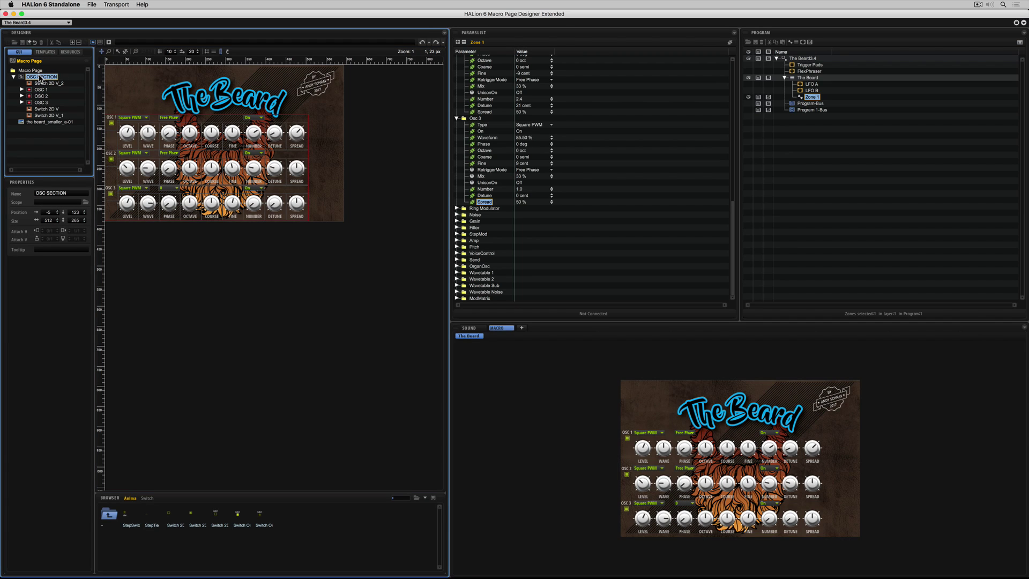
left_click_drag(213, 116, 230, 117)
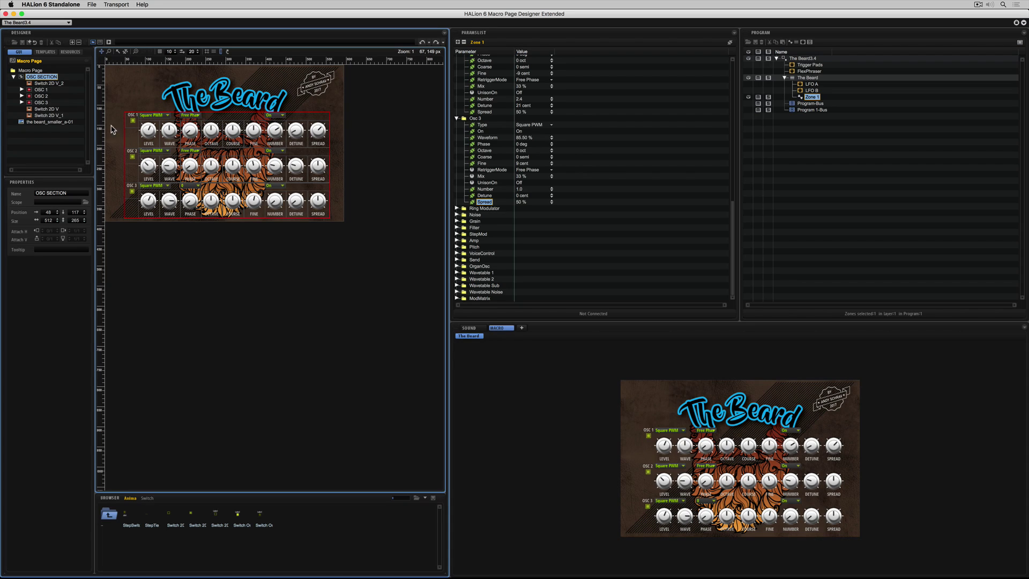
- Open the KnobHardware template of OSC 1's LEVEL knob for editing
left_click(22, 90)
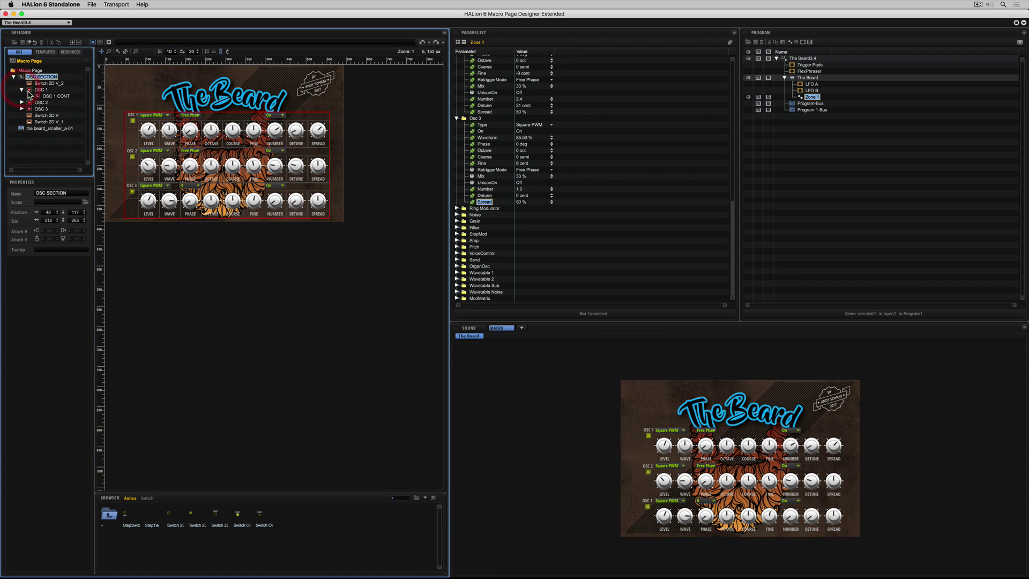
left_click(30, 96)
left_click(61, 102)
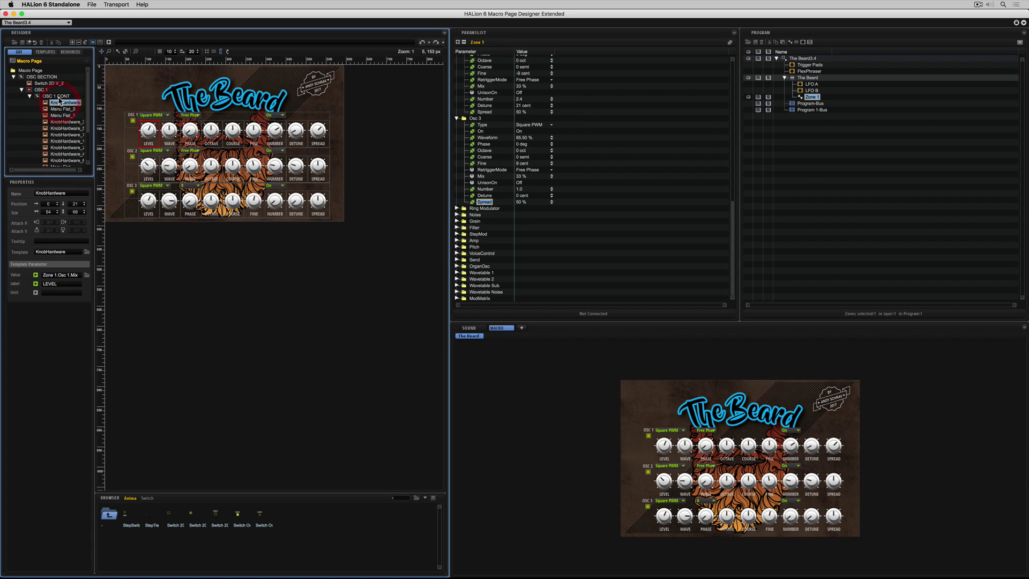
left_click(85, 43)
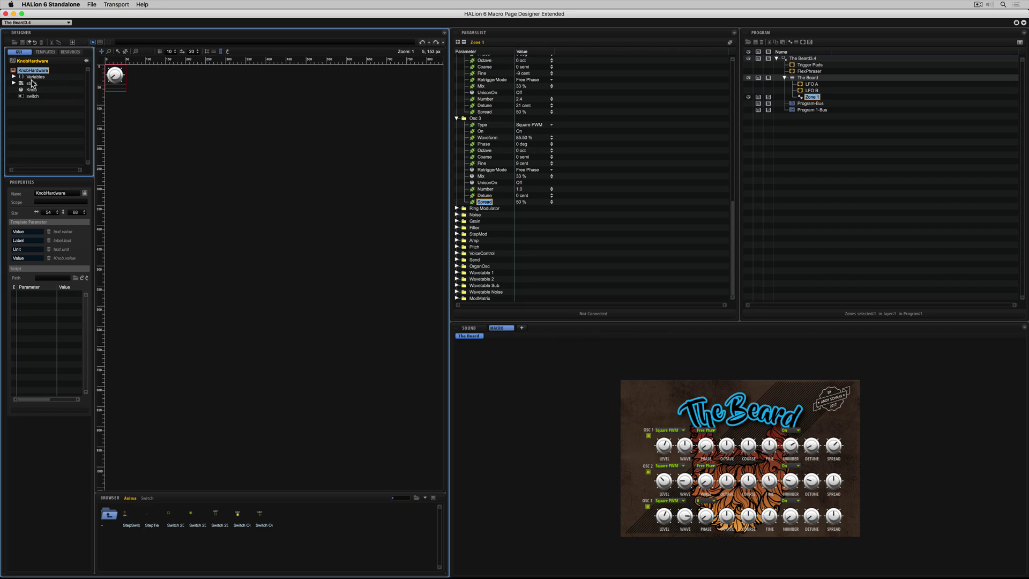
- Set the font of the knob template's label to Standard_Green and return to the macro page's collapsed element tree
left_click(13, 83)
left_click(38, 89)
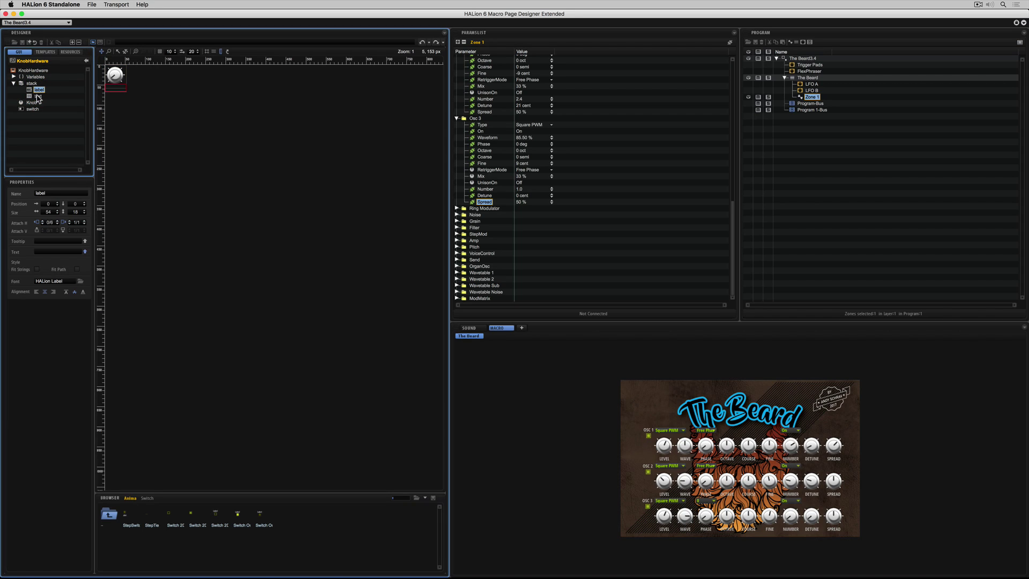
left_click(81, 282)
left_click(122, 324)
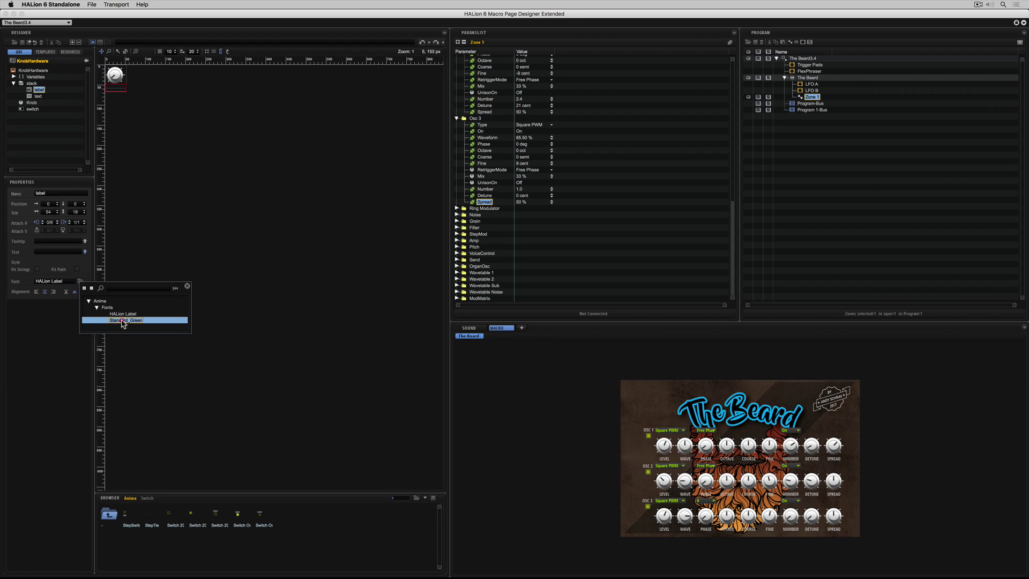
double_click(122, 324)
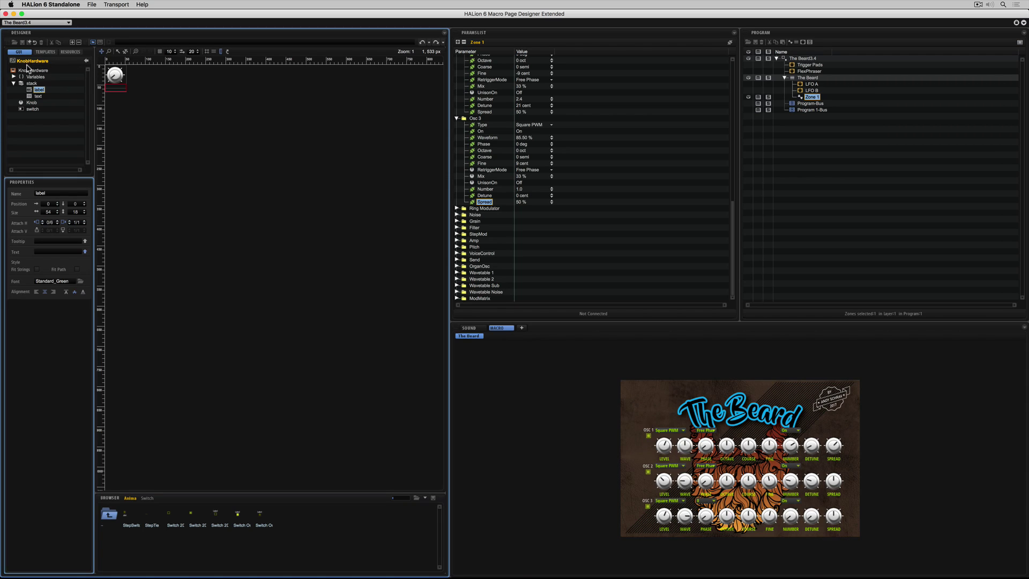
left_click(86, 62)
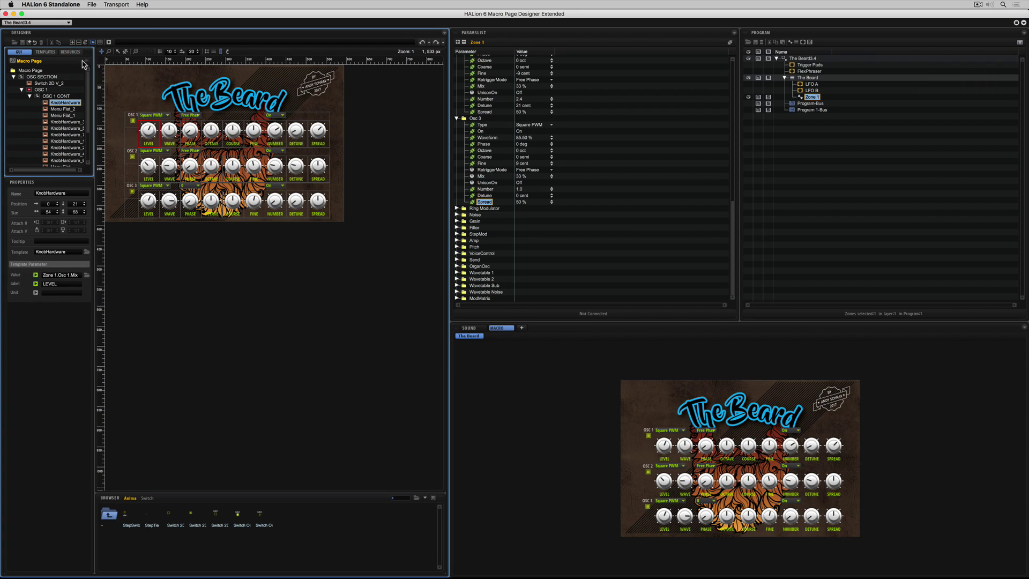
left_click(21, 90)
left_click(14, 78)
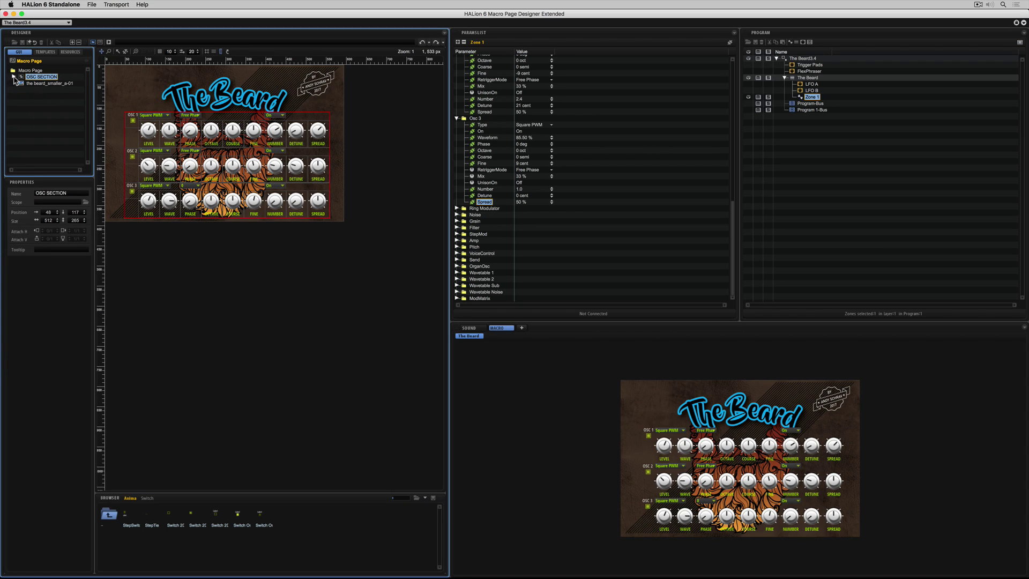
- Reduce the alpha of the background image resource the beard_smaller_a-01 to 178
left_click(65, 52)
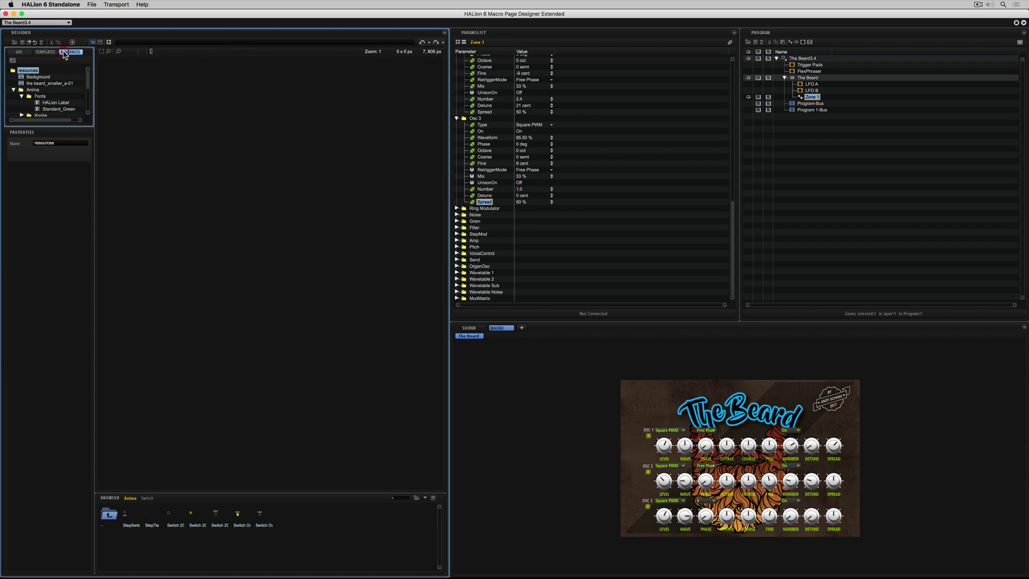
left_click_drag(54, 127, 53, 232)
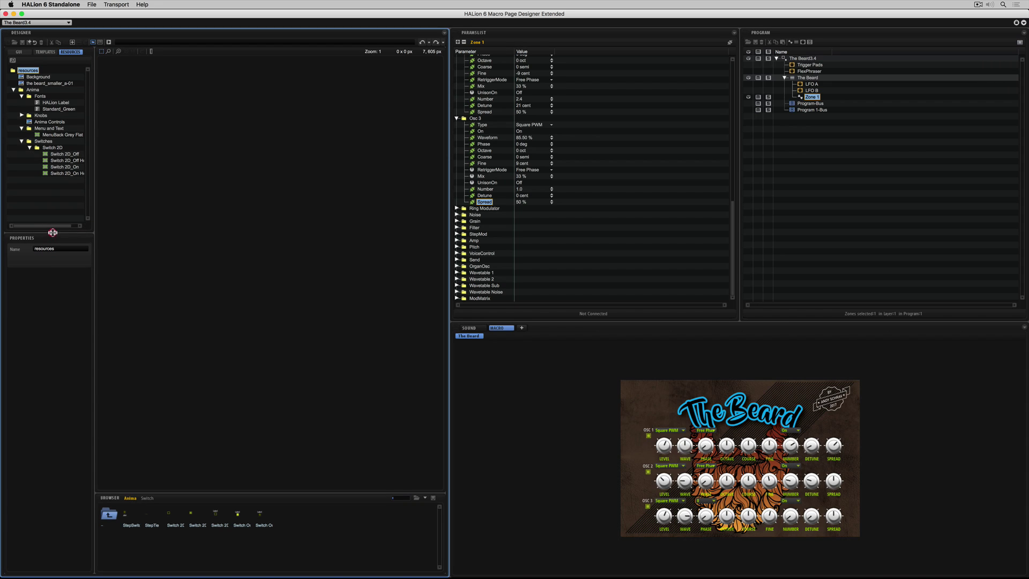
left_click(45, 84)
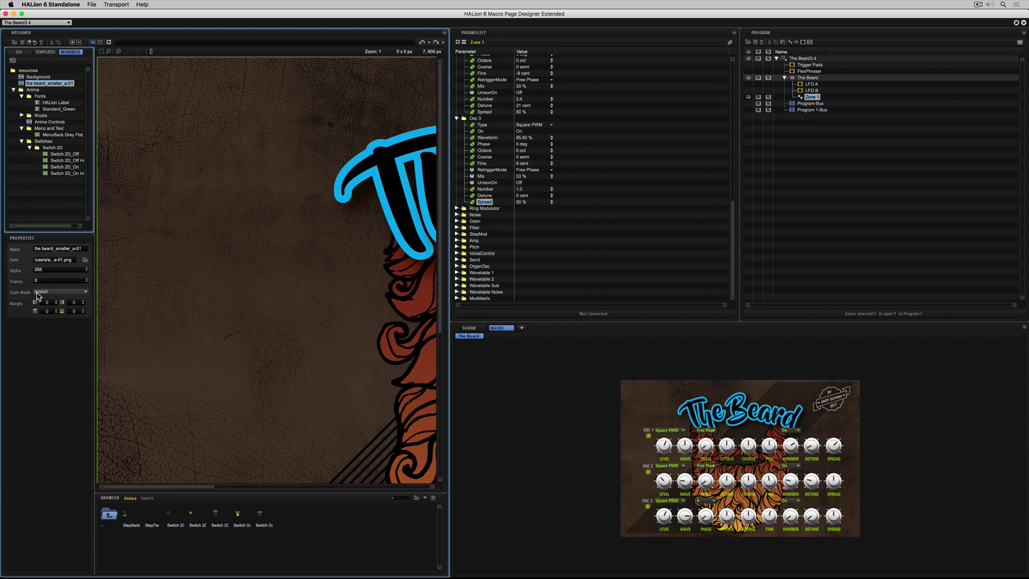
left_click_drag(39, 271, 41, 307)
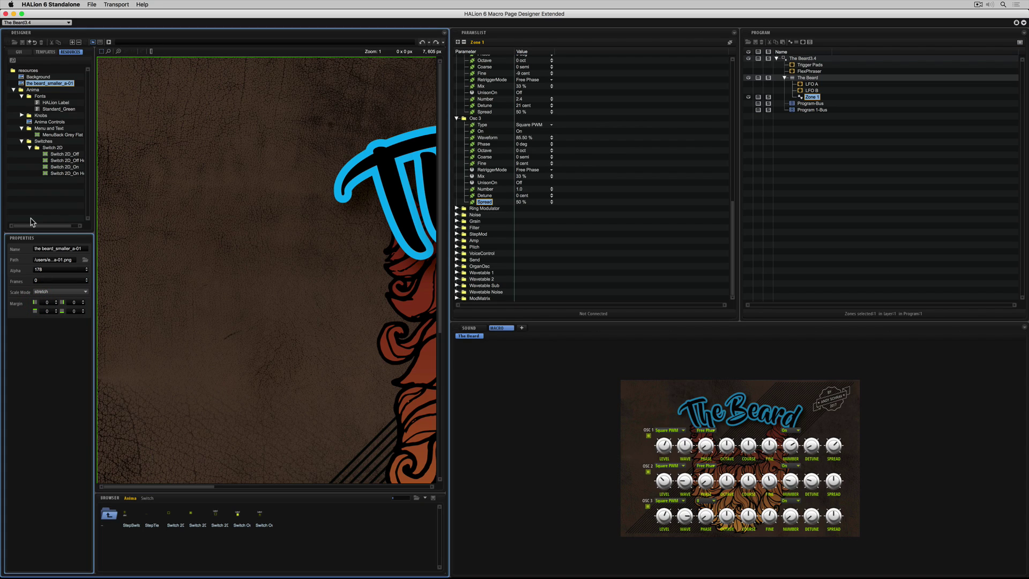
- Examine the Standard_Green font resource and the White Knob image resource in the Anima resources
left_click(54, 103)
left_click(54, 110)
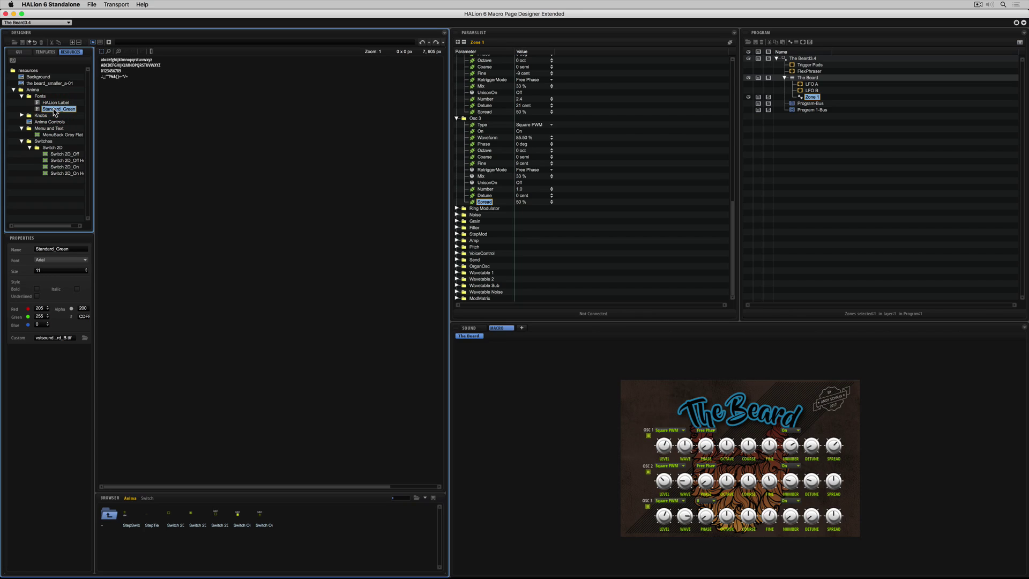
left_click(22, 115)
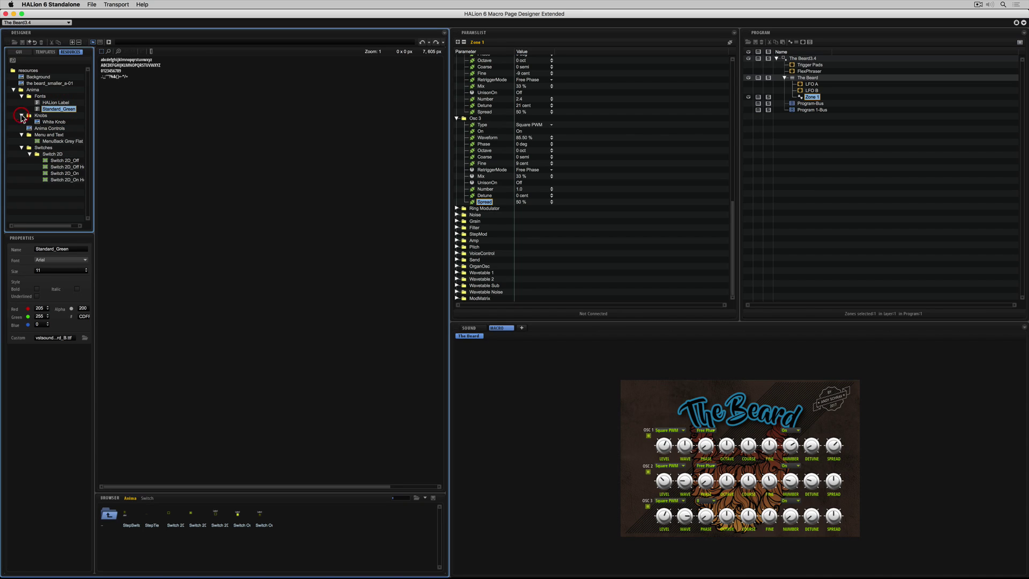
left_click(51, 122)
scroll(186, 229, "down", 15)
scroll(186, 229, "up", 10)
scroll(186, 229, "down", 5)
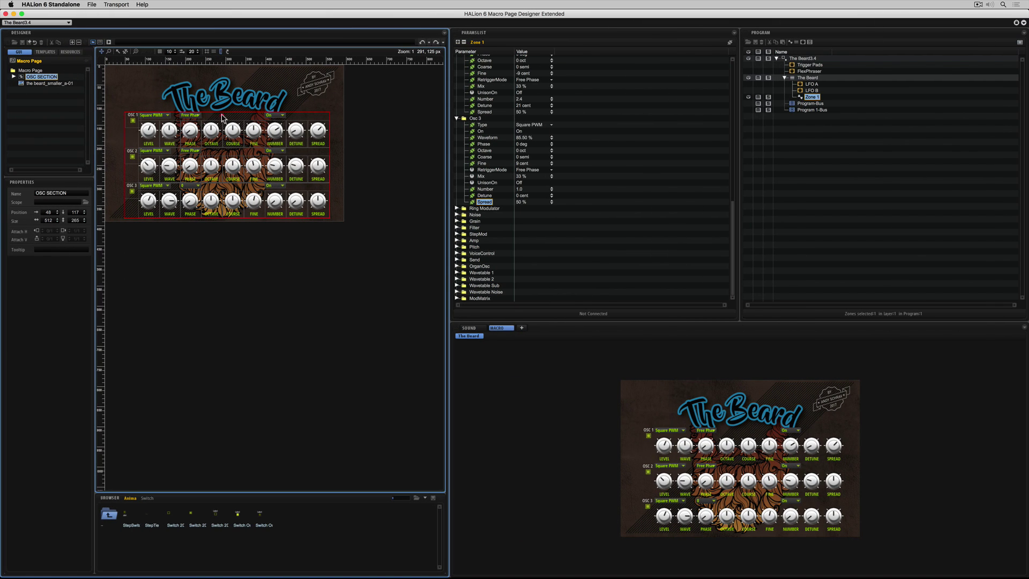
- Shift the whole OSC SECTION group slightly left on the macro page, to about 36, 117
left_click_drag(223, 117, 217, 117)
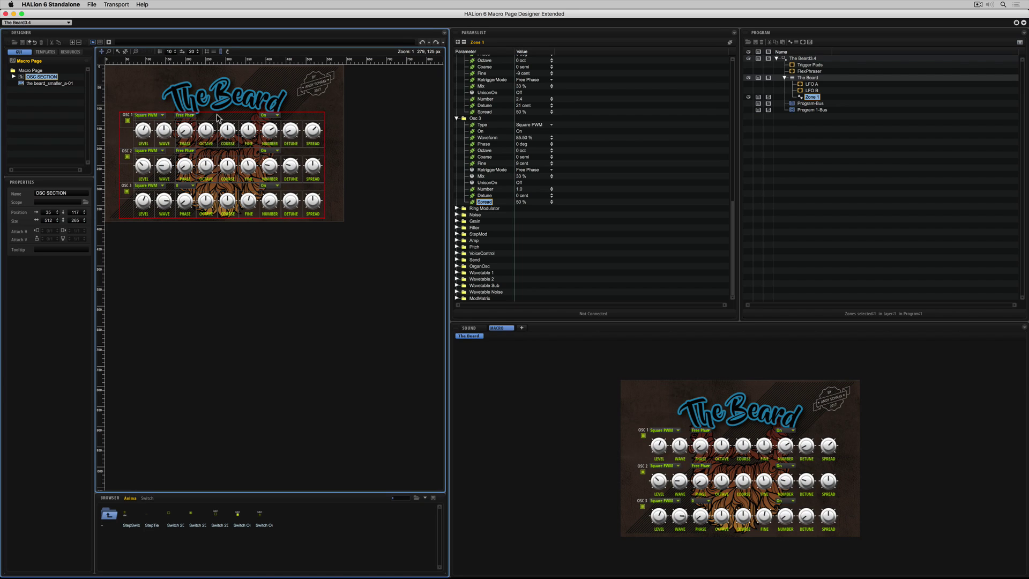
- Connect the Value of the OSC 3 group to Zone 1's Osc 3 On and the OSC 2 group's Value to Osc 2 On
left_click(14, 77)
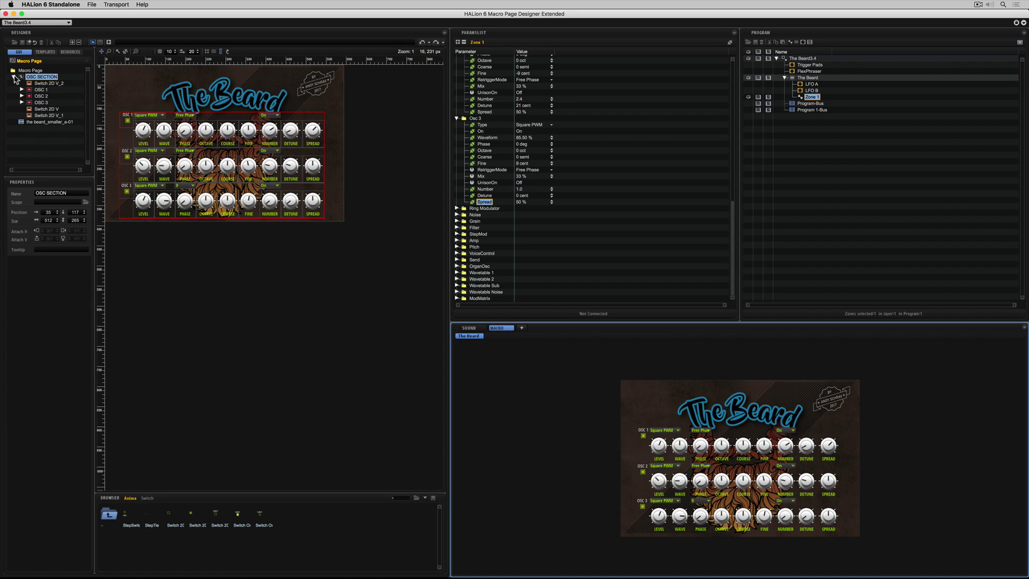
left_click(40, 90)
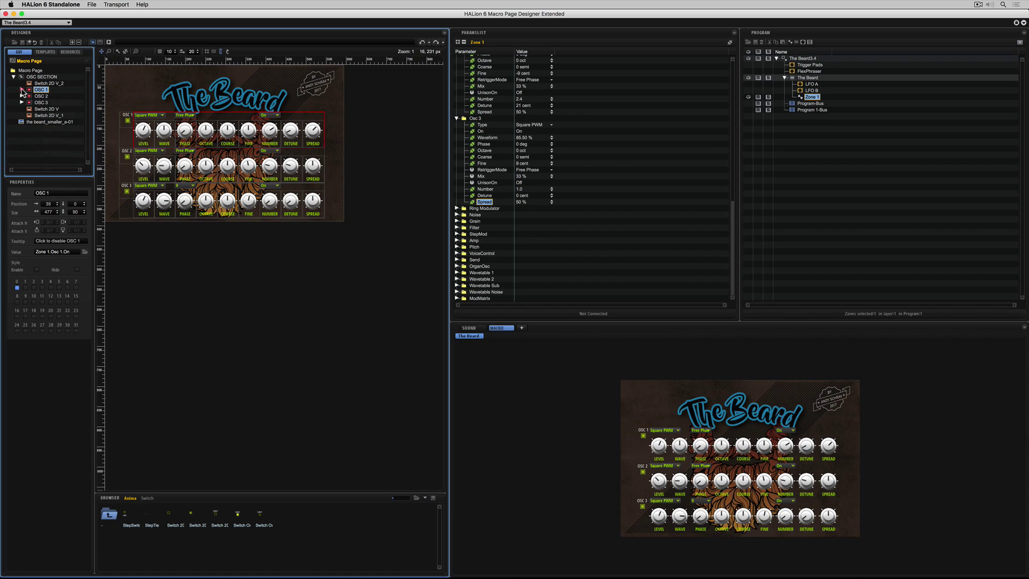
left_click(42, 102)
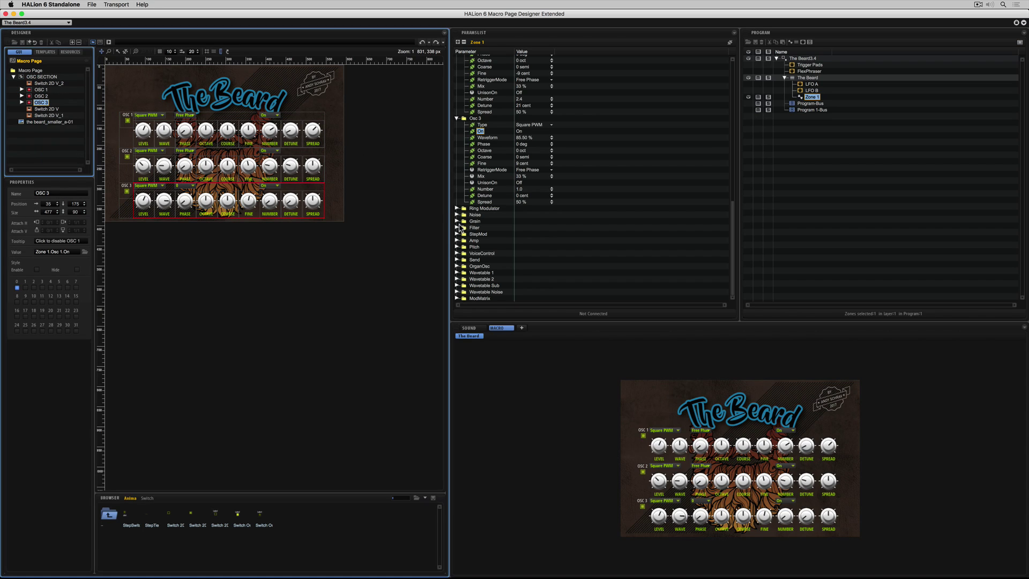
left_click_drag(477, 133, 61, 253)
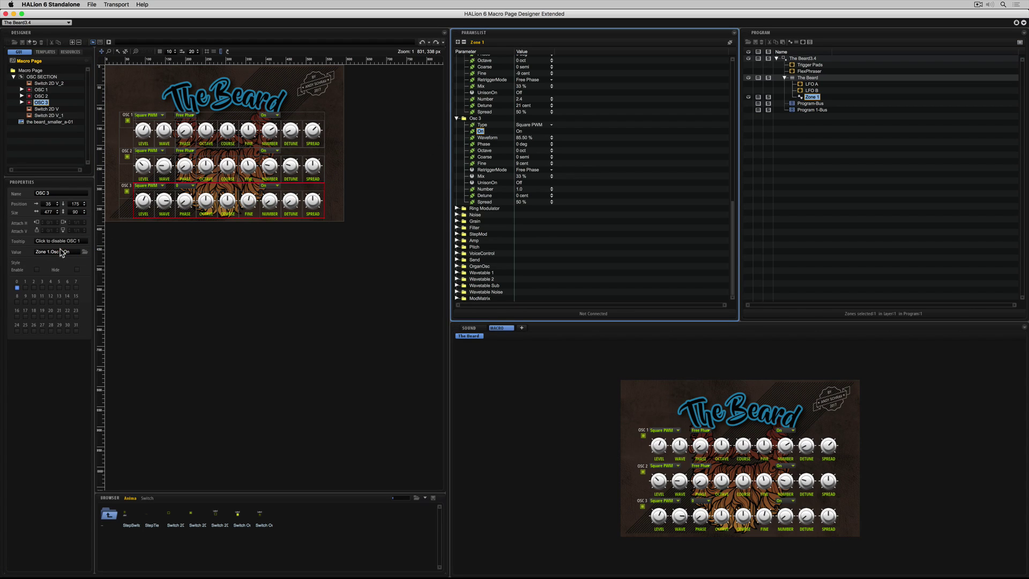
left_click(40, 97)
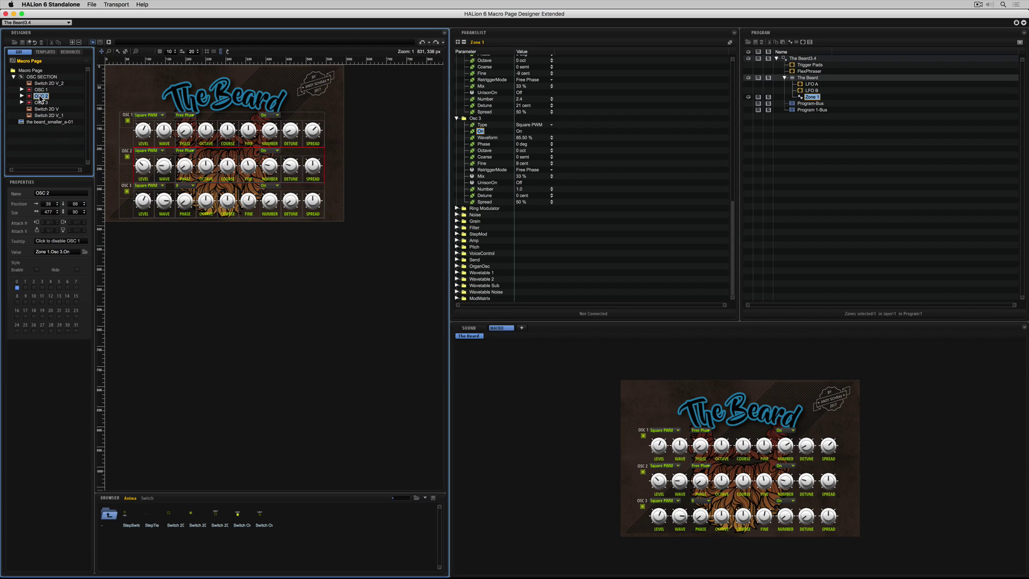
scroll(484, 125, "up", 6)
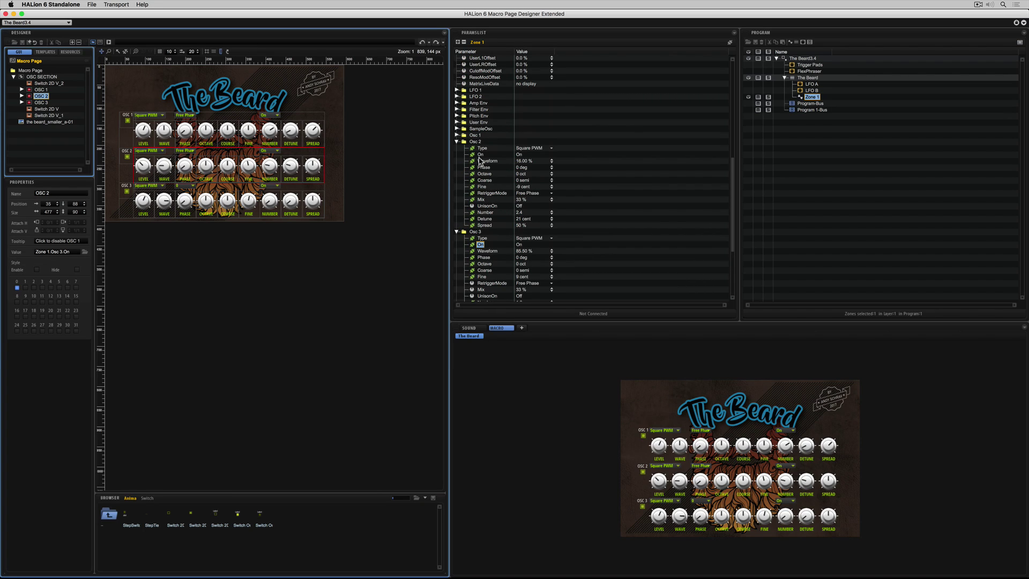
left_click_drag(481, 157, 58, 255)
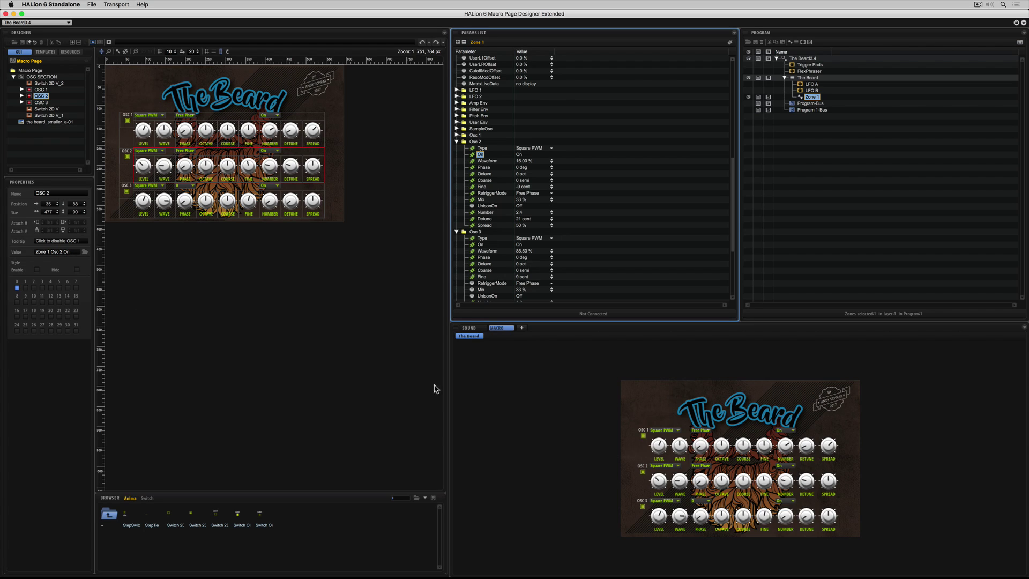
- Test the OSC 1, OSC 2 and OSC 3 switches on the macro page by turning each row off and on again
left_click(643, 472)
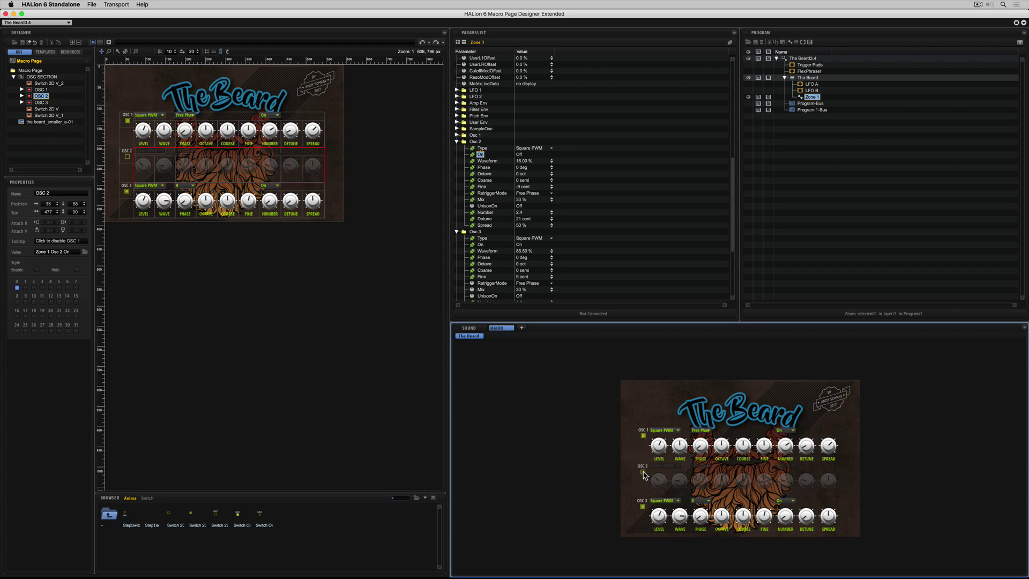
left_click(643, 472)
left_click(643, 506)
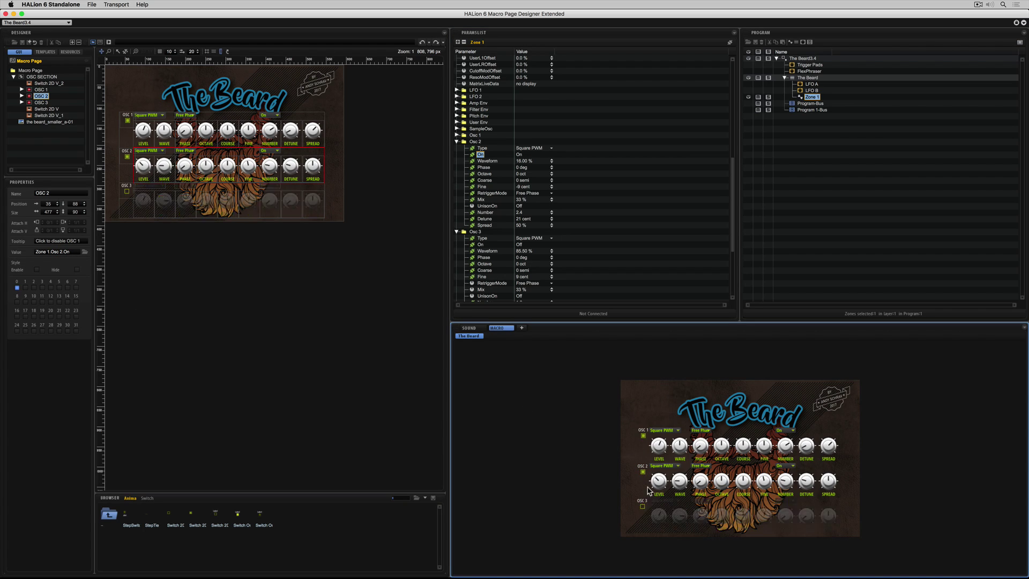
left_click(643, 472)
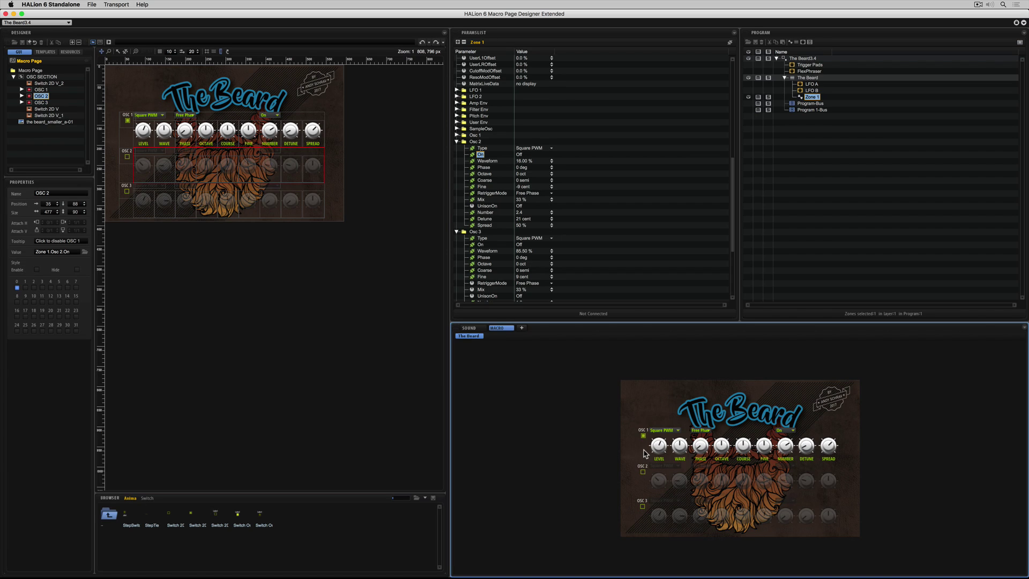
left_click(644, 437)
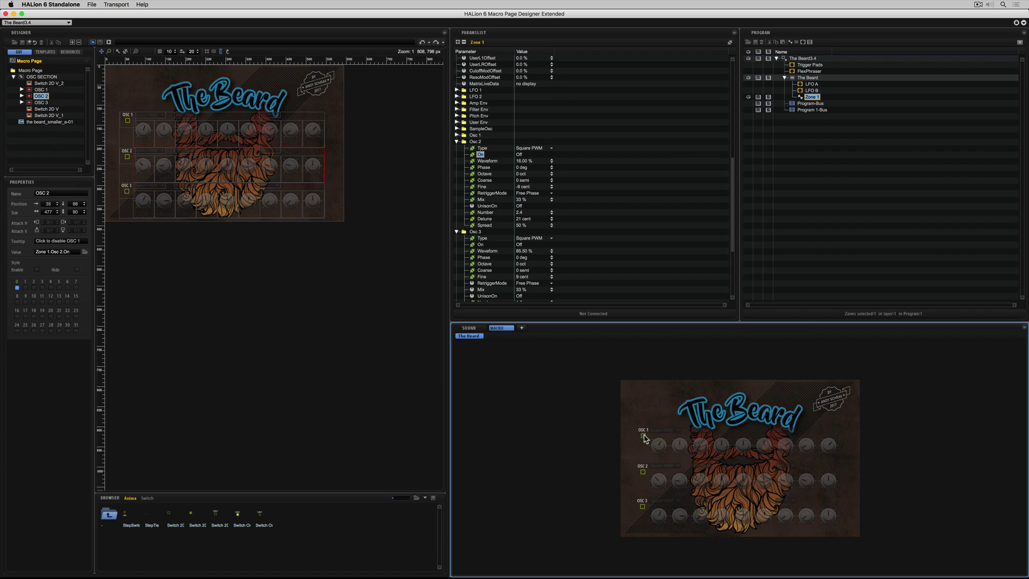
left_click(643, 436)
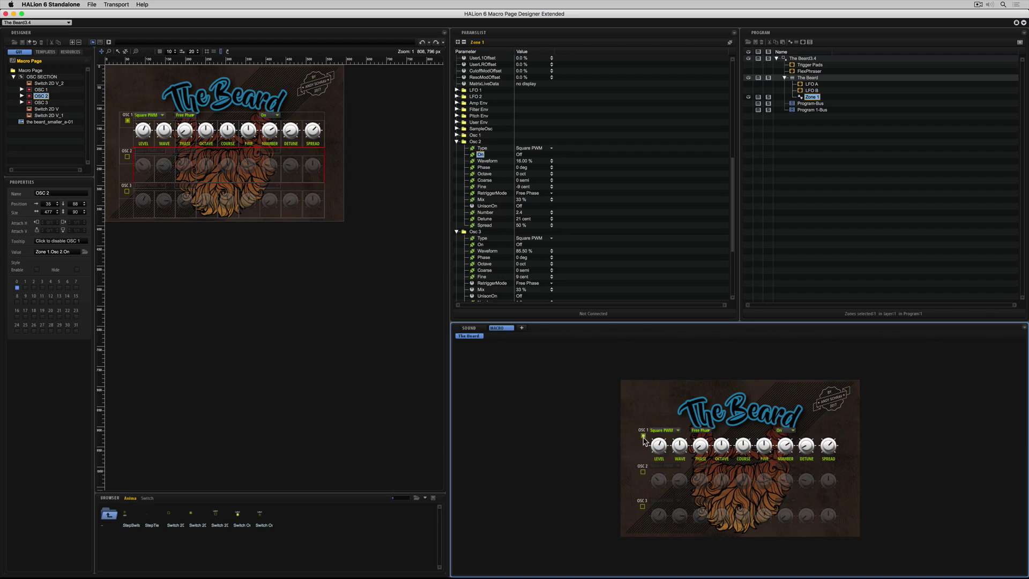
left_click(643, 472)
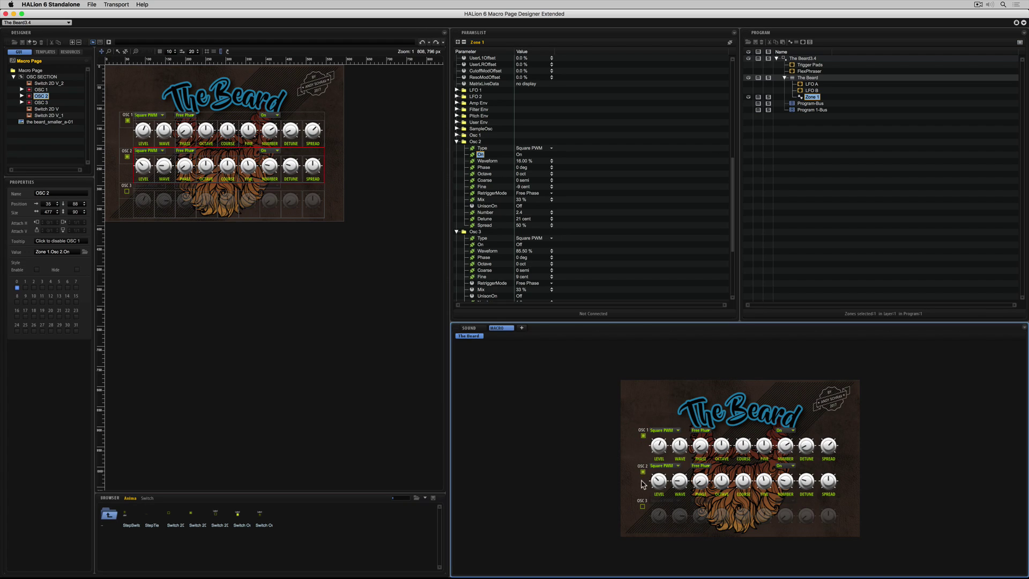
left_click(643, 507)
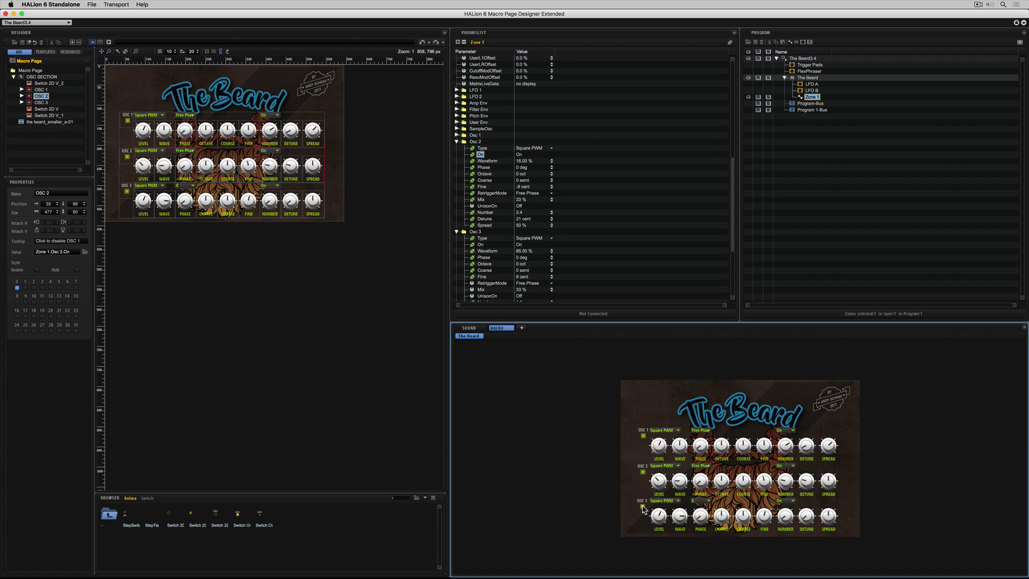
- Save Program 1 as a VST preset under a new name
left_click(799, 58)
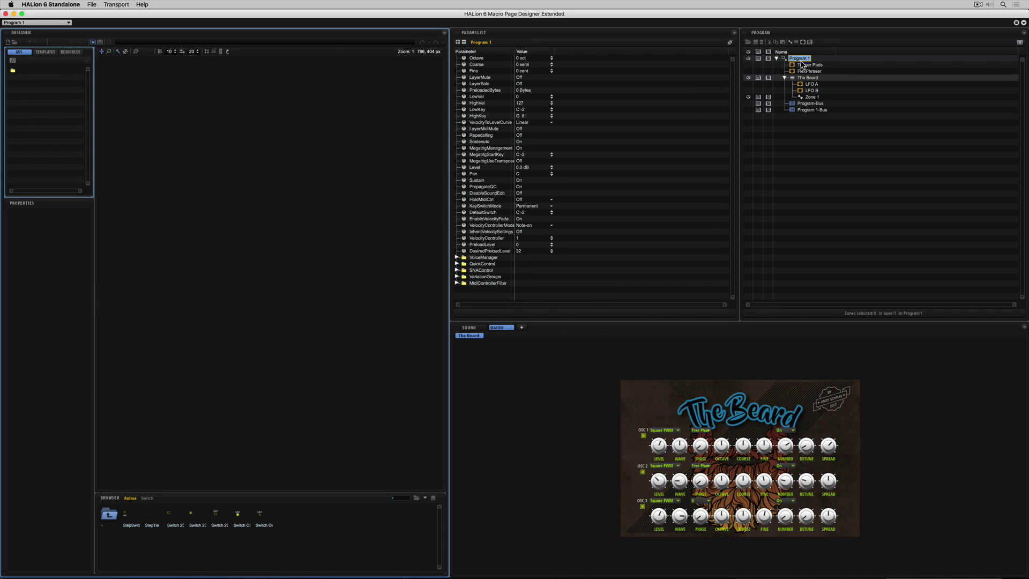
left_click(754, 42)
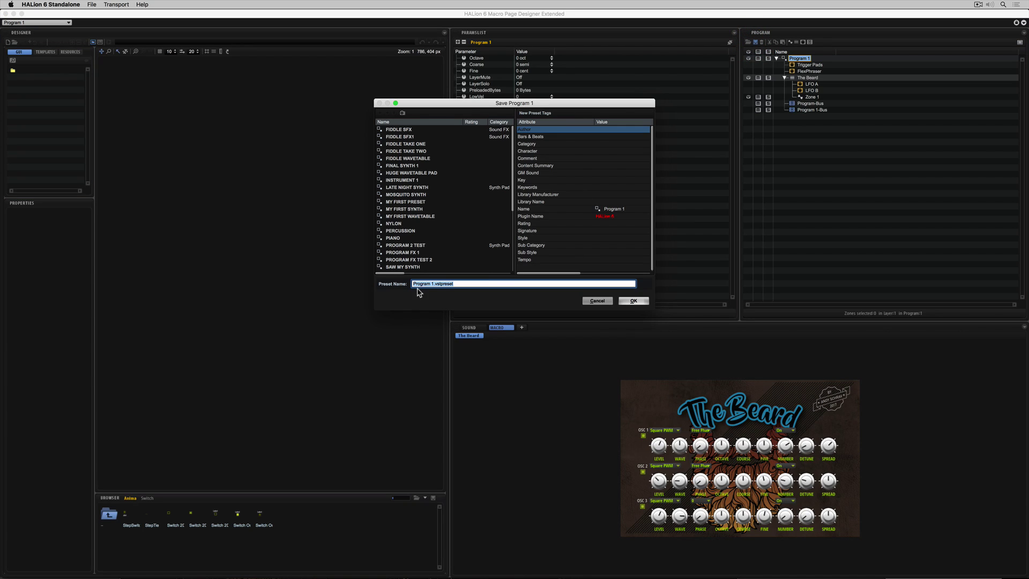
type("T")
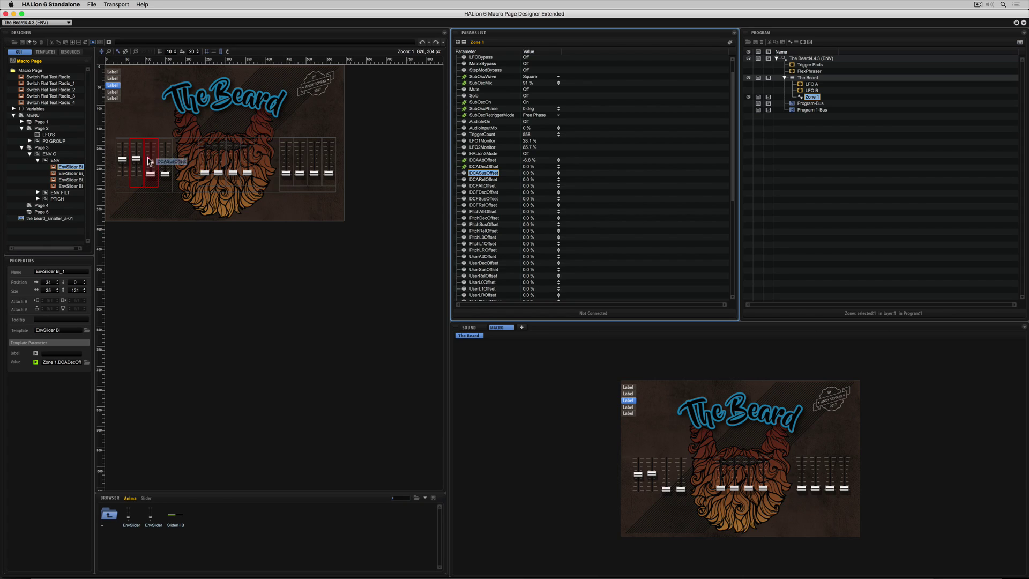
- Connect DCASusOffset and DCARelOffset to the third and fourth ENV sliders, and DCFAttOffset to the first slider of the ENV FILT group
left_click(151, 159)
left_click(165, 159)
left_click_drag(480, 186, 210, 156)
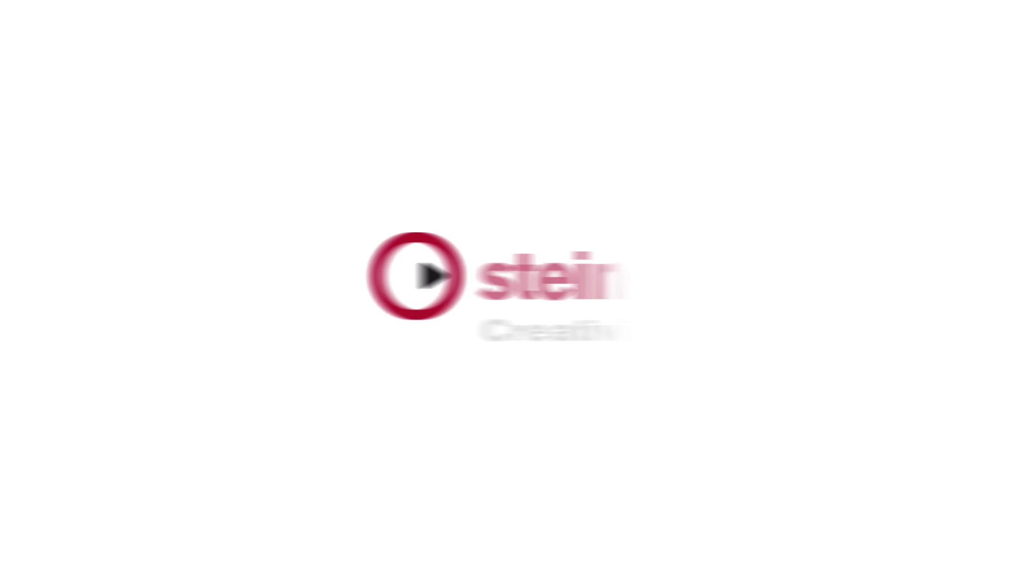